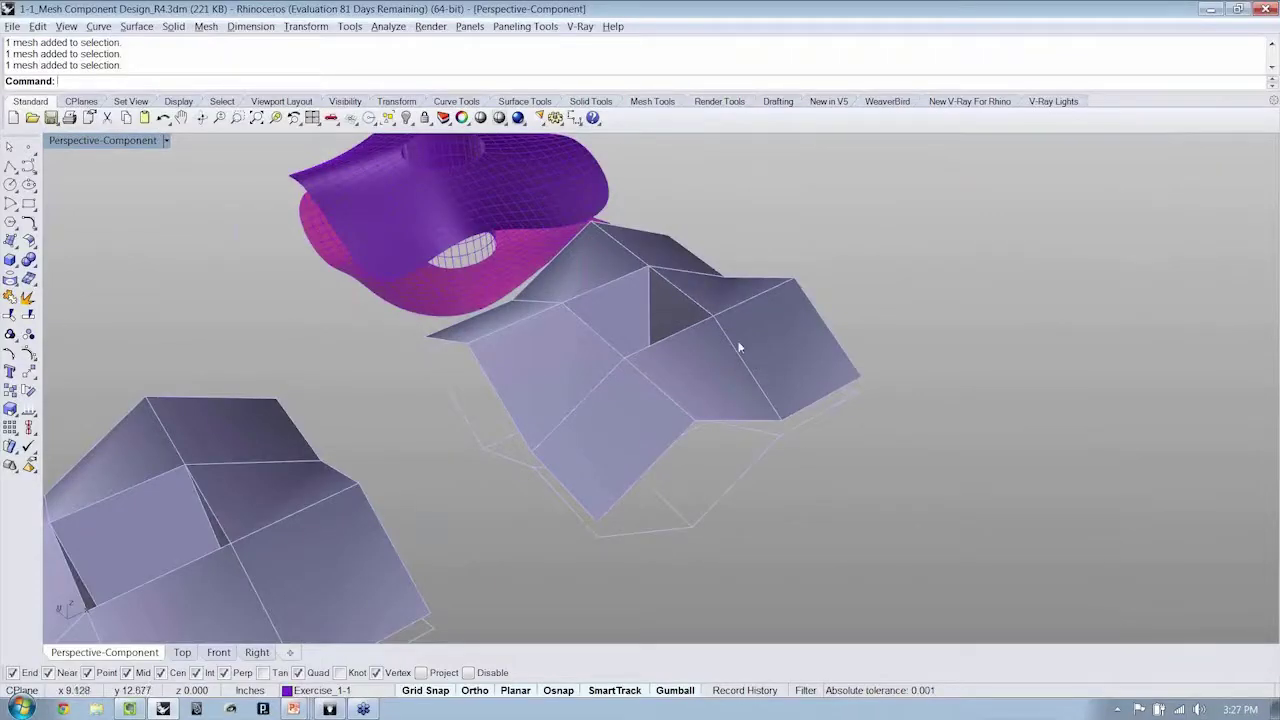
Examine the folded component meshes in the perspective view by selecting their individual pieces
{"action": "right_click_drag", "start_coordinate": [731, 334], "coordinate": [590, 363], "text": "shift"}
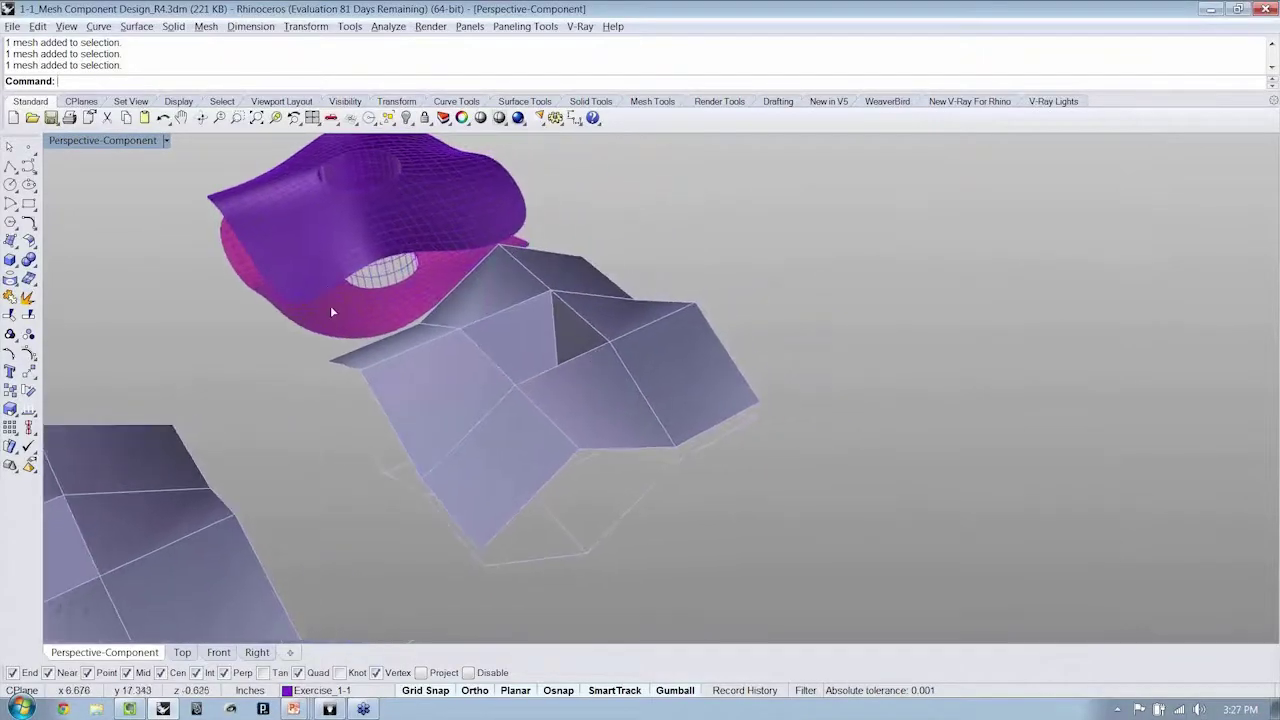
{"action": "left_click", "coordinate": [330, 285]}
{"action": "left_click", "coordinate": [669, 261]}
{"action": "right_click_drag", "start_coordinate": [669, 261], "coordinate": [630, 275]}
{"action": "left_click", "coordinate": [545, 482]}
{"action": "left_click", "coordinate": [514, 382], "text": "shift"}
{"action": "left_click", "coordinate": [629, 508], "text": "shift"}
{"action": "right_click_drag", "start_coordinate": [697, 522], "coordinate": [673, 499], "text": "shift"}
{"action": "left_click", "coordinate": [683, 509]}
Open Grasshopper from Rhino and bring the component mesh into view beside it
{"action": "type", "text": "Gras"}
{"action": "key", "text": "Return"}
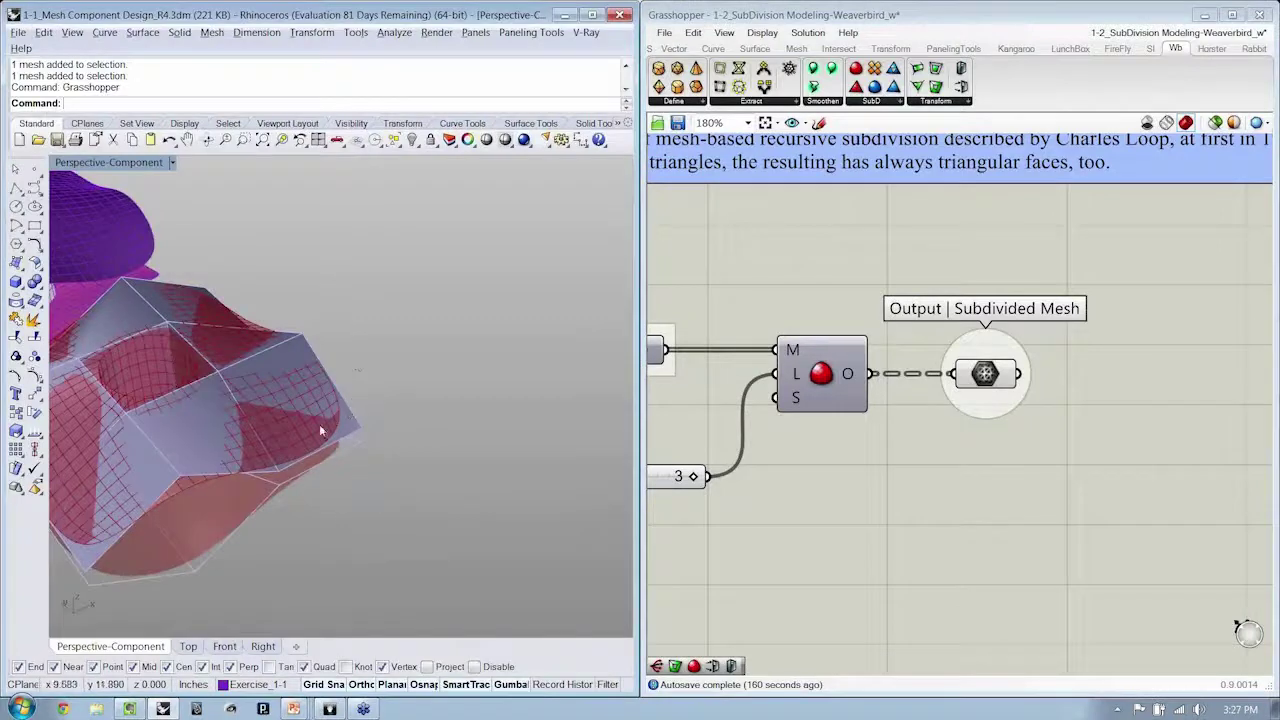
{"action": "right_click_drag", "start_coordinate": [319, 424], "coordinate": [600, 450]}
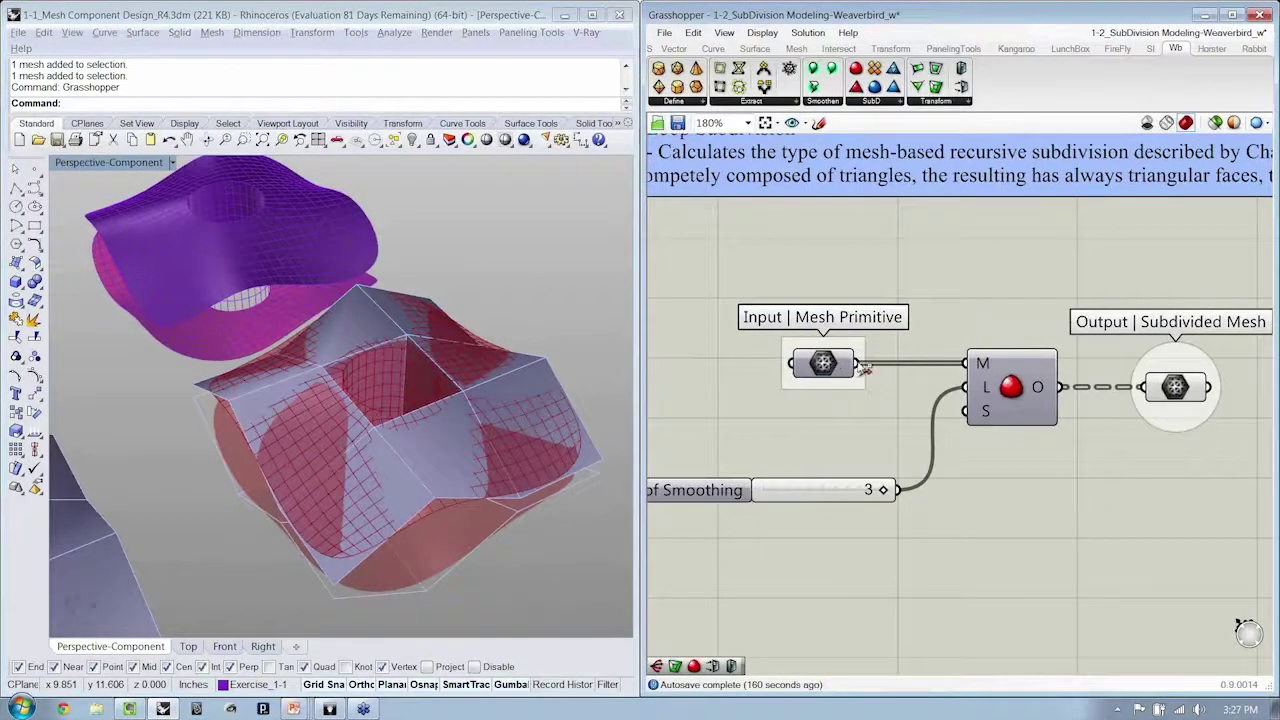
Disconnect the input mesh from the subdivision component and move that component, its smoothing slider and output further down the canvas
{"action": "left_click_drag", "start_coordinate": [861, 366], "coordinate": [1006, 497], "text": "ctrl"}
{"action": "right_click_drag", "start_coordinate": [1089, 495], "coordinate": [968, 488]}
{"action": "left_click_drag", "start_coordinate": [1054, 380], "coordinate": [1058, 485]}
{"action": "left_click_drag", "start_coordinate": [1168, 450], "coordinate": [727, 543]}
{"action": "left_click_drag", "start_coordinate": [898, 471], "coordinate": [899, 617]}
{"action": "left_click", "coordinate": [906, 550]}
{"action": "left_click_drag", "start_coordinate": [1043, 633], "coordinate": [1042, 630]}
{"action": "left_click", "coordinate": [952, 425]}
Turn on the preview of the Input | Mesh Primitive parameter
{"action": "right_click_drag", "start_coordinate": [438, 452], "coordinate": [508, 450]}
{"action": "right_click_drag", "start_coordinate": [738, 402], "coordinate": [805, 400]}
{"action": "left_click_drag", "start_coordinate": [767, 364], "coordinate": [767, 365]}
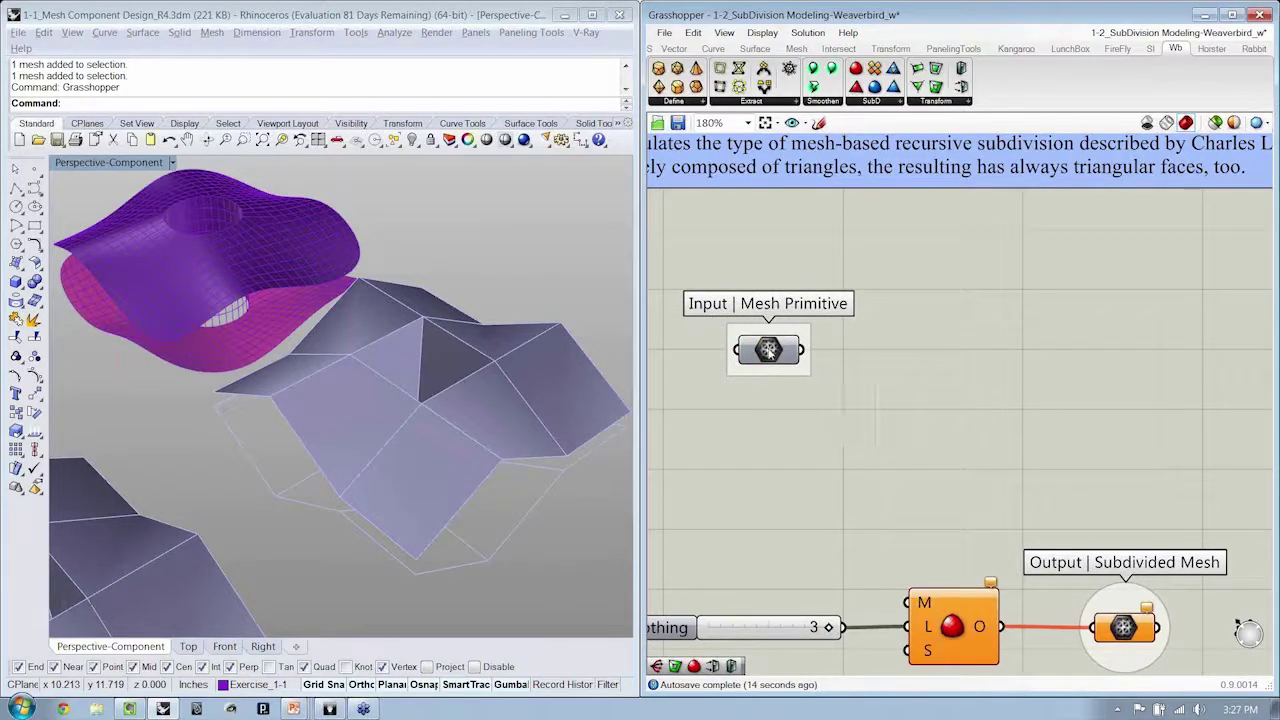
{"action": "right_click", "coordinate": [768, 349]}
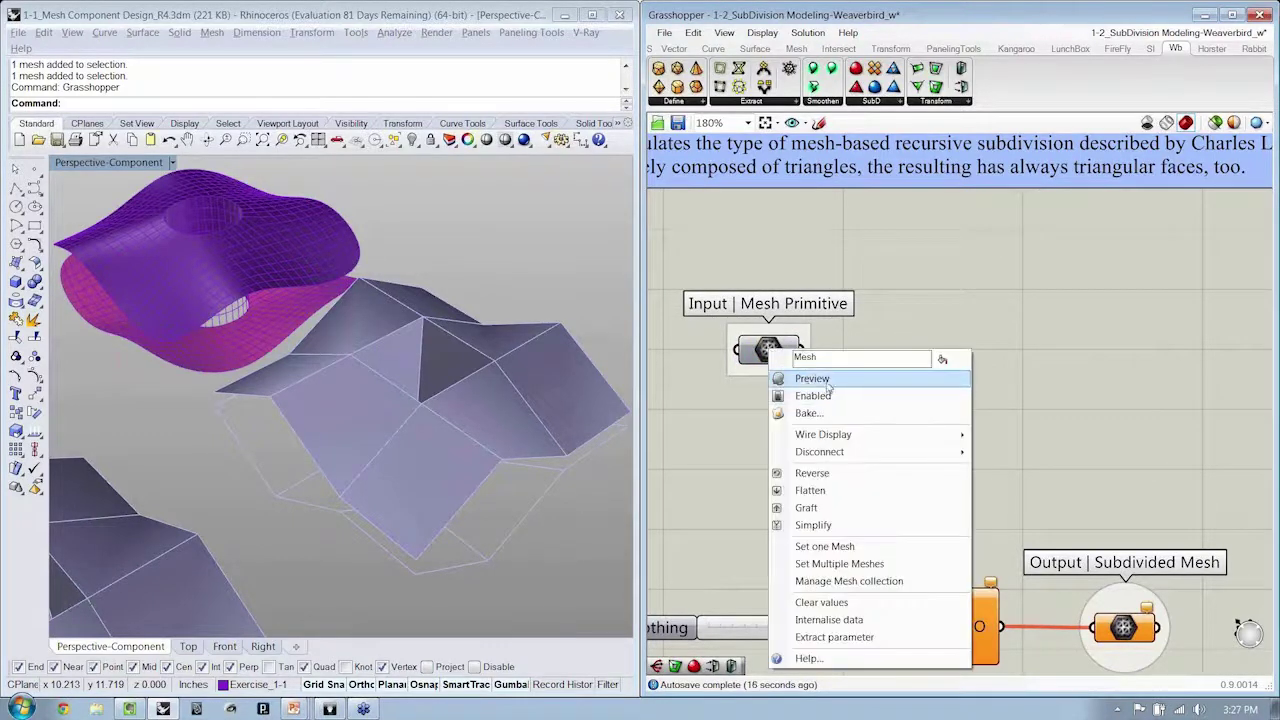
{"action": "left_click", "coordinate": [815, 396]}
Hide the two original component meshes in Rhino so only their Grasshopper preview shows
{"action": "left_click", "coordinate": [520, 426]}
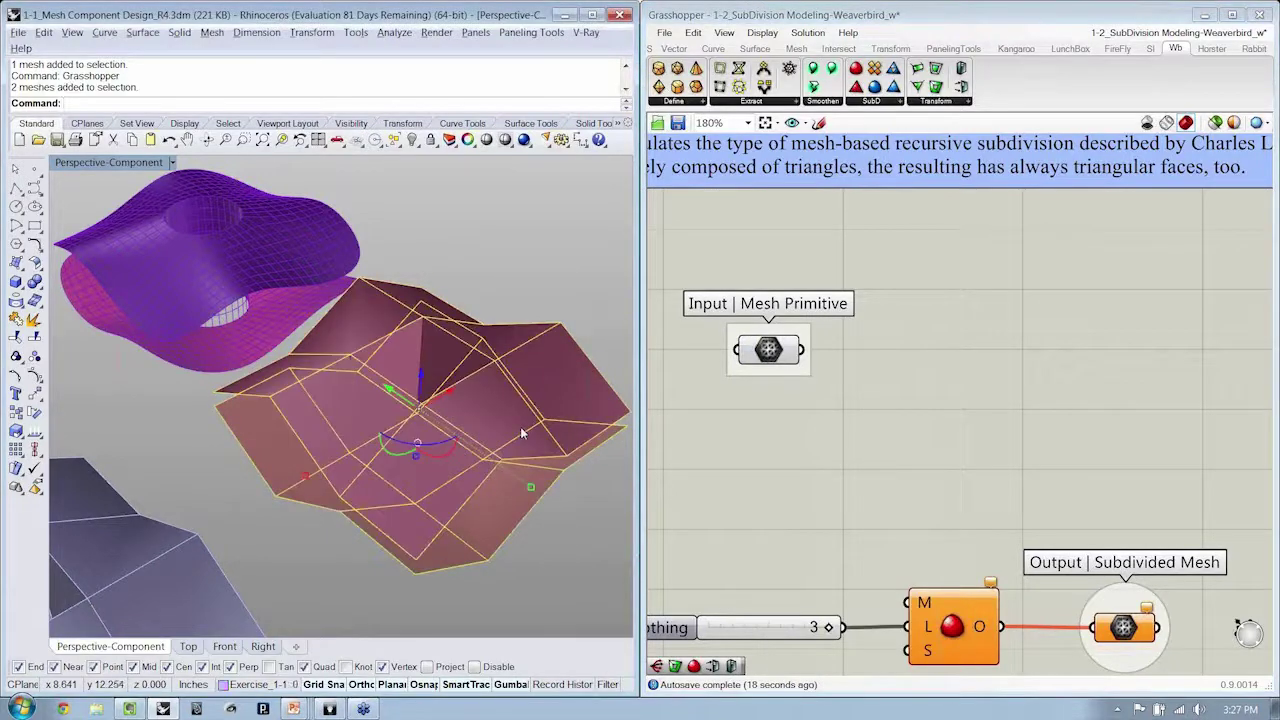
{"action": "key", "text": "ctrl+h"}
{"action": "right_click_drag", "start_coordinate": [524, 421], "coordinate": [587, 375]}
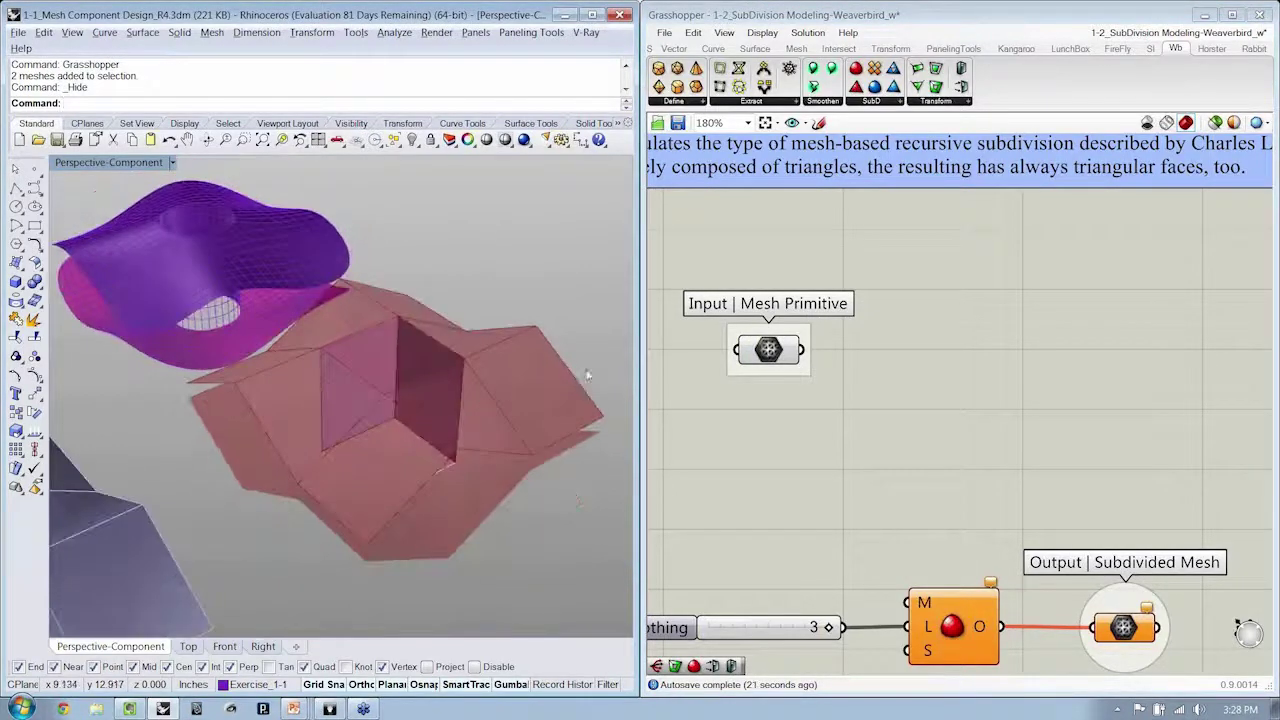
{"action": "left_click", "coordinate": [797, 49]}
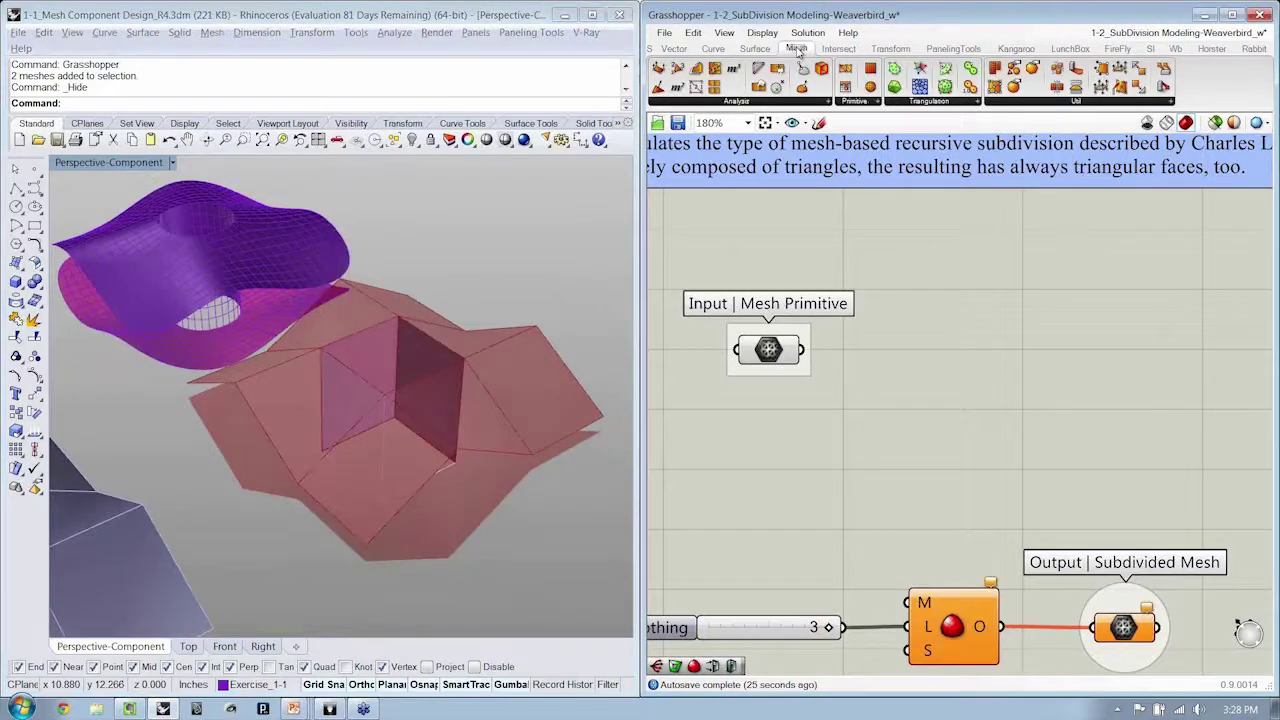
{"action": "left_click", "coordinate": [1057, 101]}
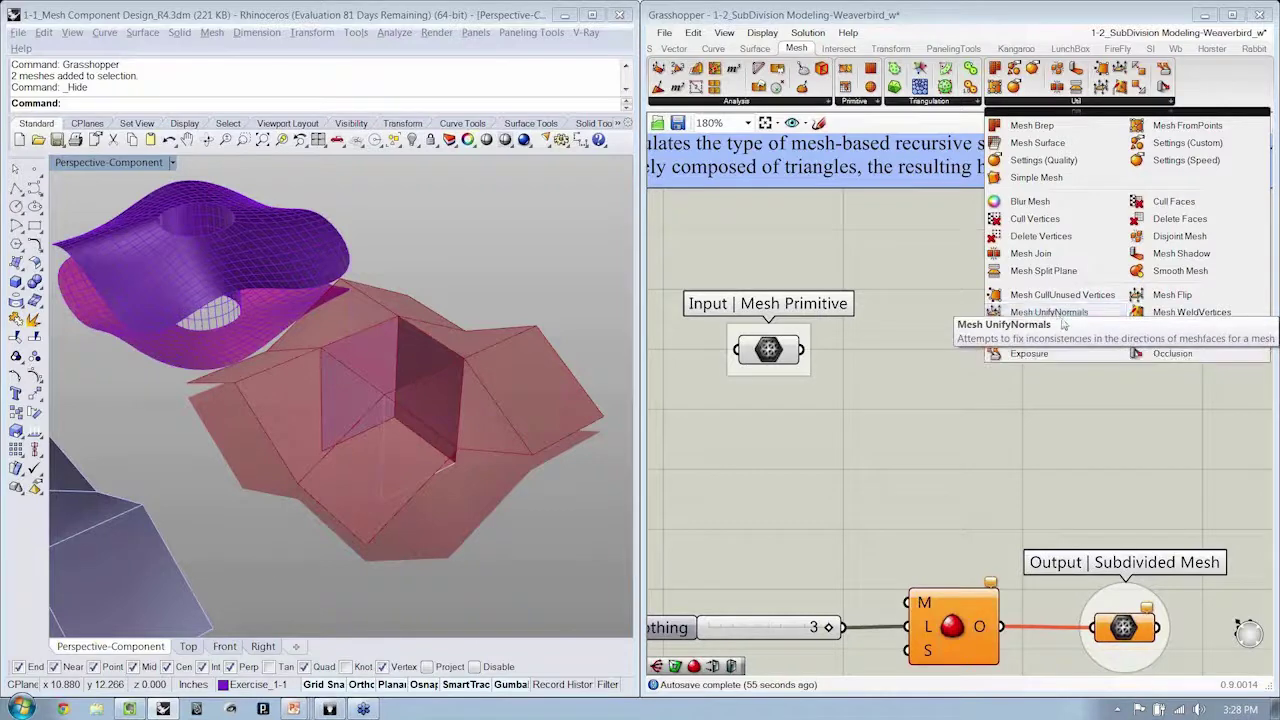
{"action": "left_click", "coordinate": [935, 371]}
{"action": "right_click_drag", "start_coordinate": [998, 384], "coordinate": [1011, 385]}
Open the Grasshopper file 1-3_Mesh Refinement-Weaverbird+MeshEdit.gh
{"action": "left_click", "coordinate": [665, 32]}
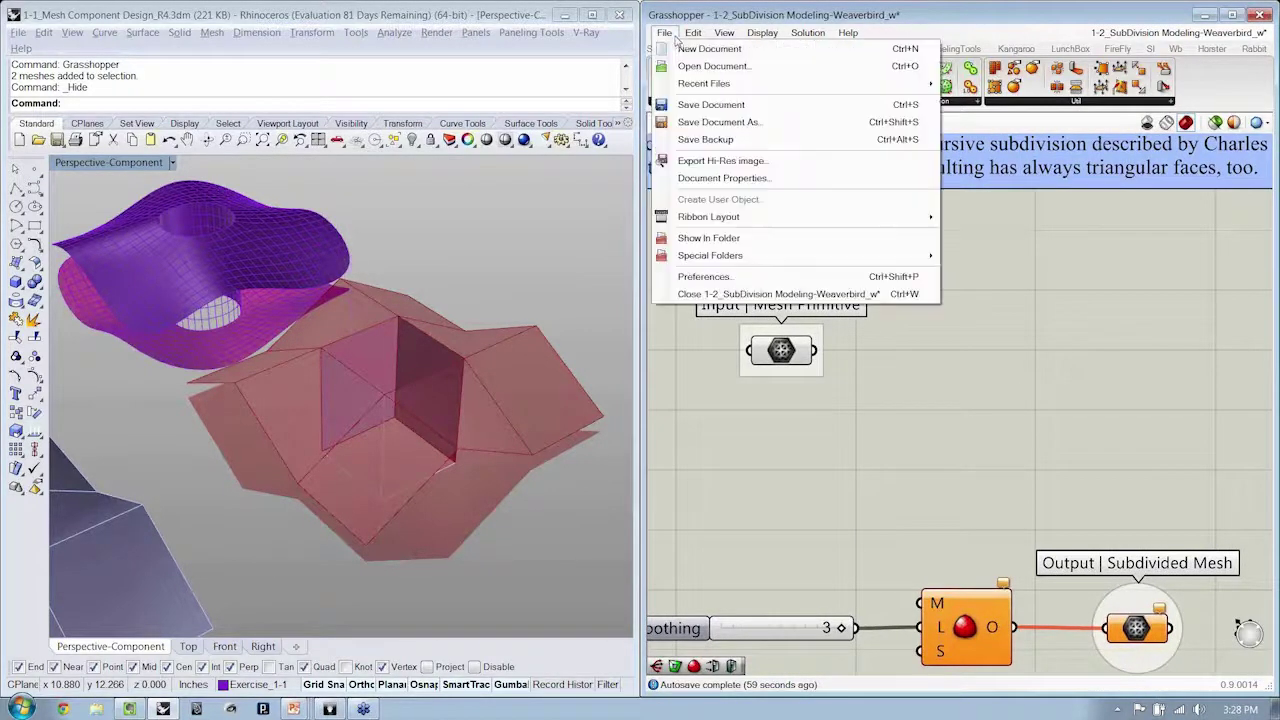
{"action": "left_click", "coordinate": [700, 63]}
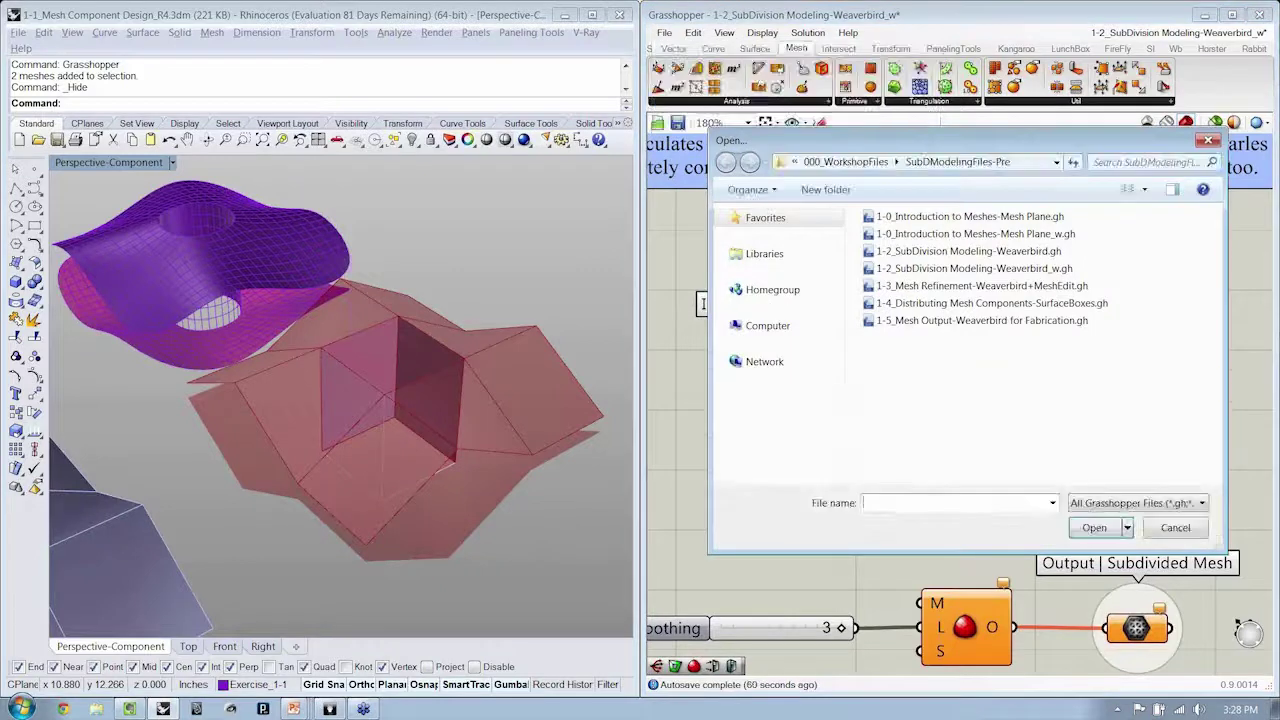
{"action": "left_click", "coordinate": [993, 288]}
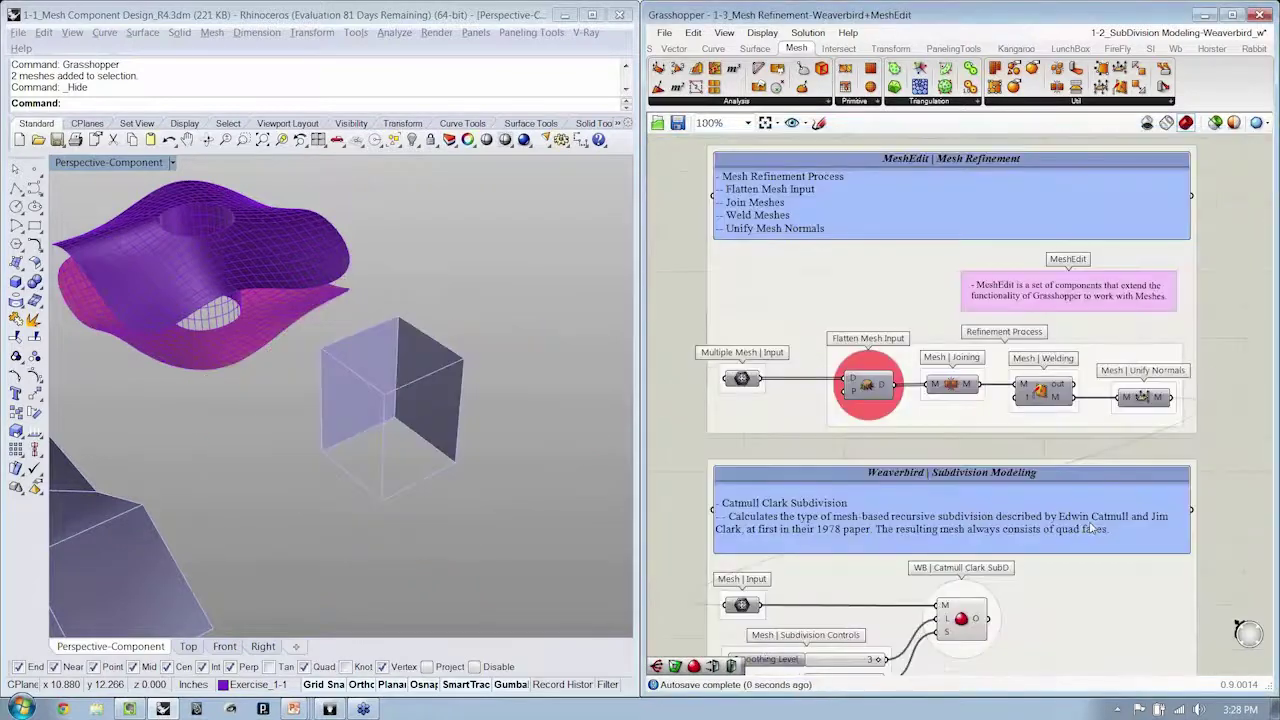
{"action": "left_click", "coordinate": [1094, 527]}
Examine the reference definition's flatten, join, weld and unify normals chain and its Catmull Clark subdivision section
{"action": "right_click_drag", "start_coordinate": [873, 318], "coordinate": [879, 364]}
{"action": "scroll", "coordinate": [870, 342], "scroll_direction": "up", "scroll_amount": 2}
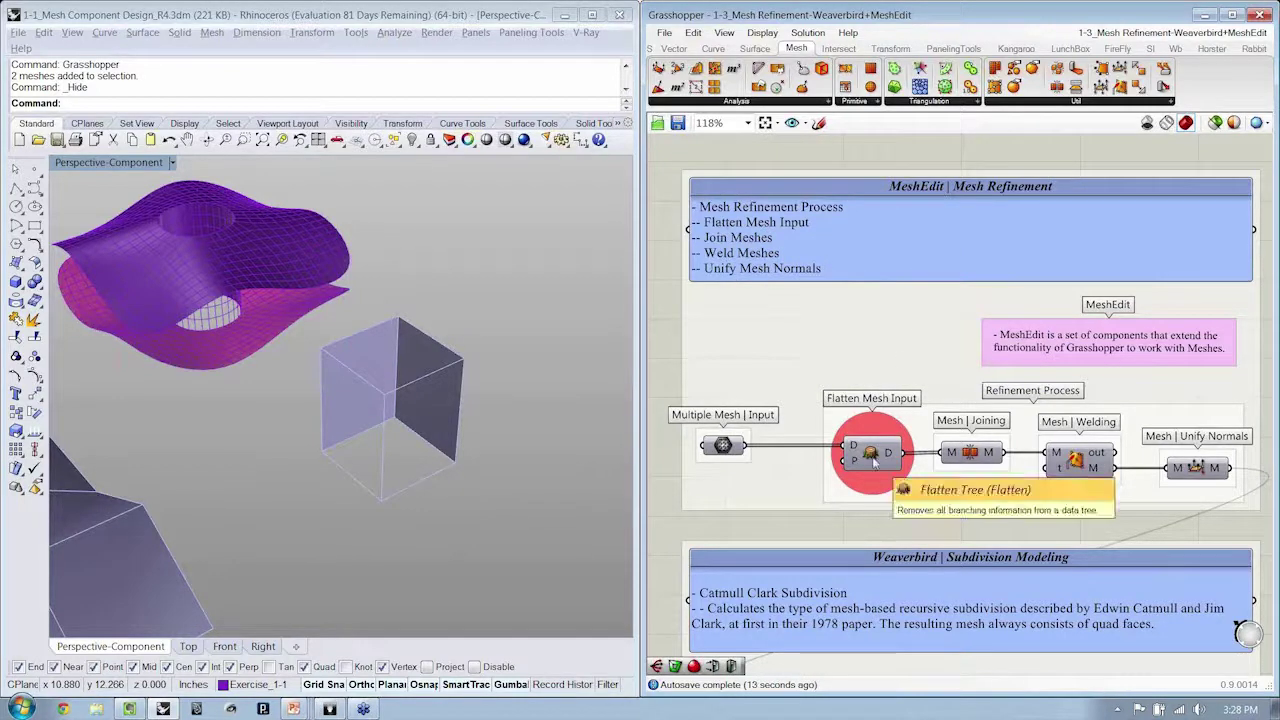
{"action": "left_click", "coordinate": [982, 458]}
{"action": "left_click", "coordinate": [1068, 466], "text": "shift"}
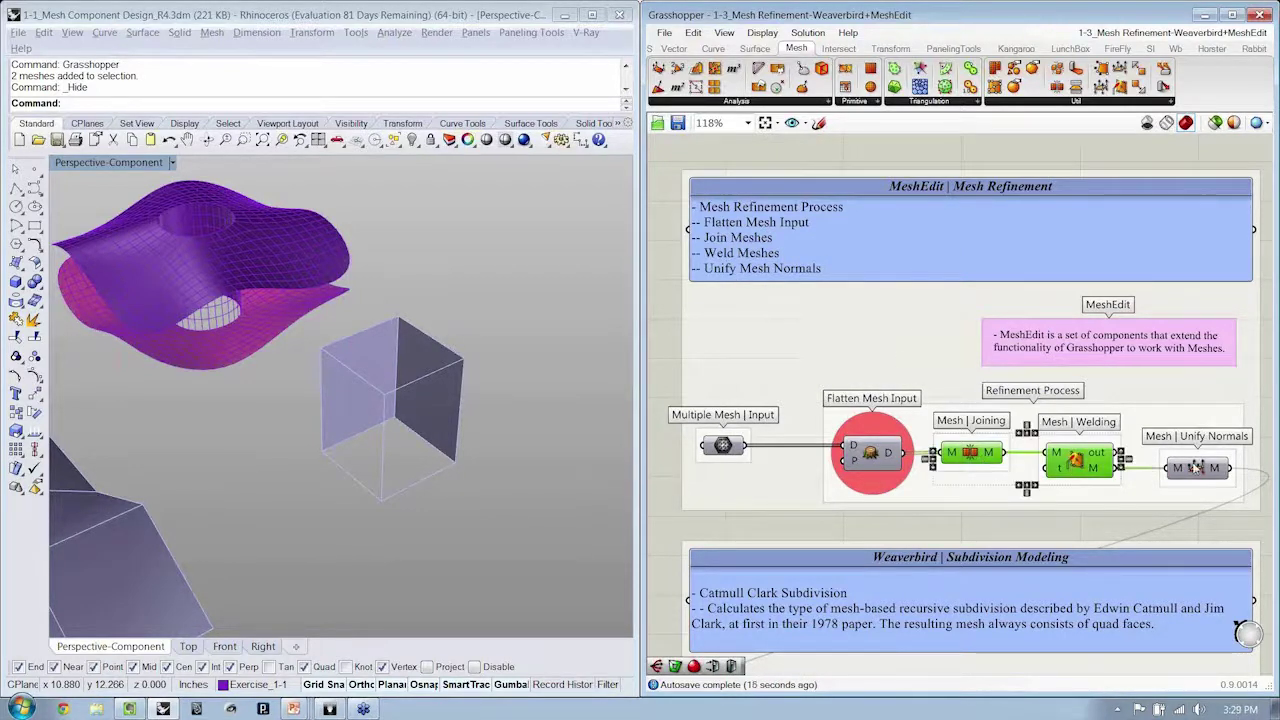
{"action": "left_click", "coordinate": [1198, 466], "text": "shift"}
{"action": "right_click_drag", "start_coordinate": [1112, 524], "coordinate": [1115, 332]}
{"action": "right_click_drag", "start_coordinate": [1080, 499], "coordinate": [1084, 413]}
{"action": "left_click", "coordinate": [1037, 595]}
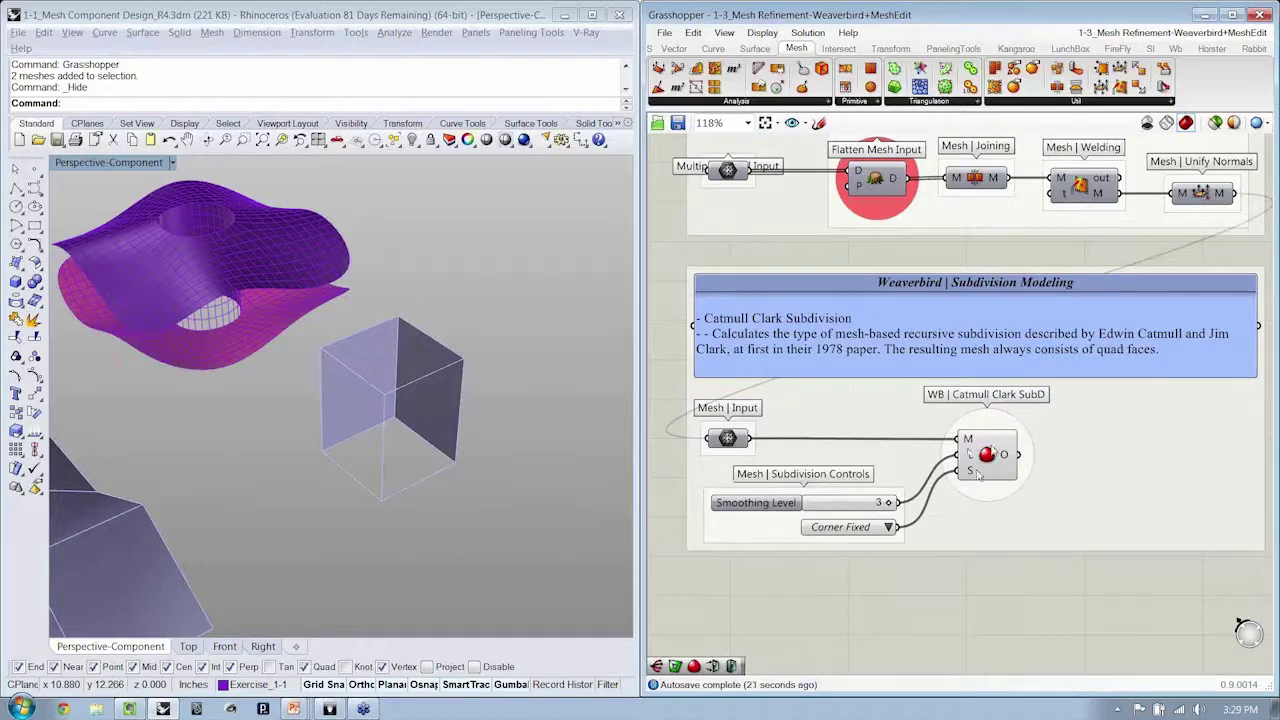
Return to 1-2_SubDivision Modeling-Weaverbird_w and replace its notes with "- Join Our Meshes" and "- Weld our Meshes (note: check tolerance)"
{"action": "mouse_move", "coordinate": [993, 458]}
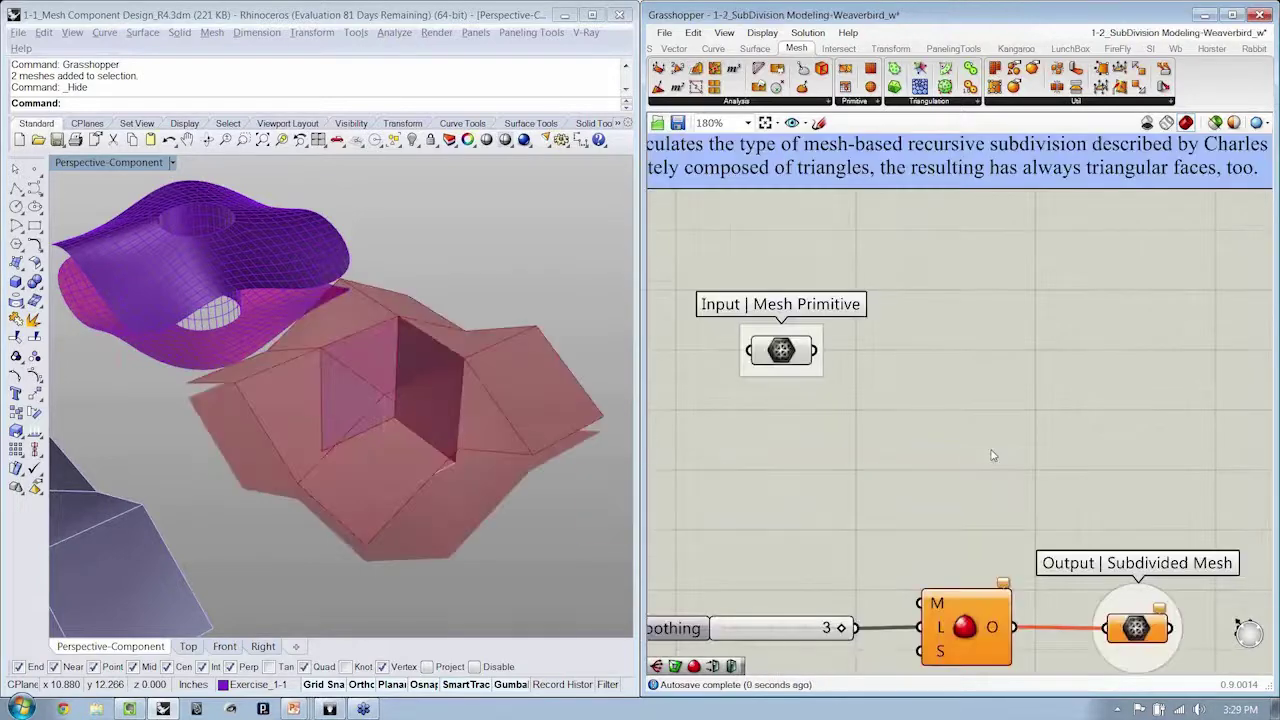
{"action": "scroll", "coordinate": [1005, 418], "scroll_direction": "down", "scroll_amount": 3}
{"action": "double_click", "coordinate": [948, 389]}
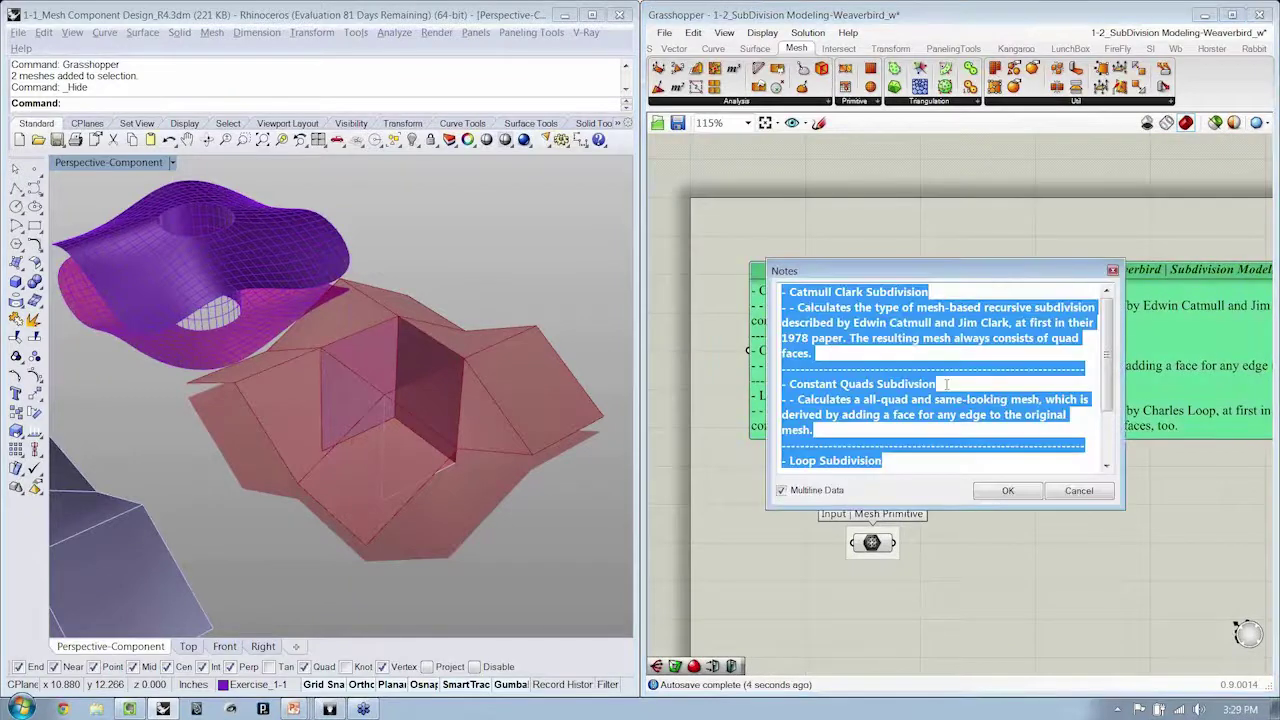
{"action": "type", "text": "- Join Our Meshes"}
{"action": "key", "text": "Return"}
{"action": "type", "text": "- Weld our Mes"}
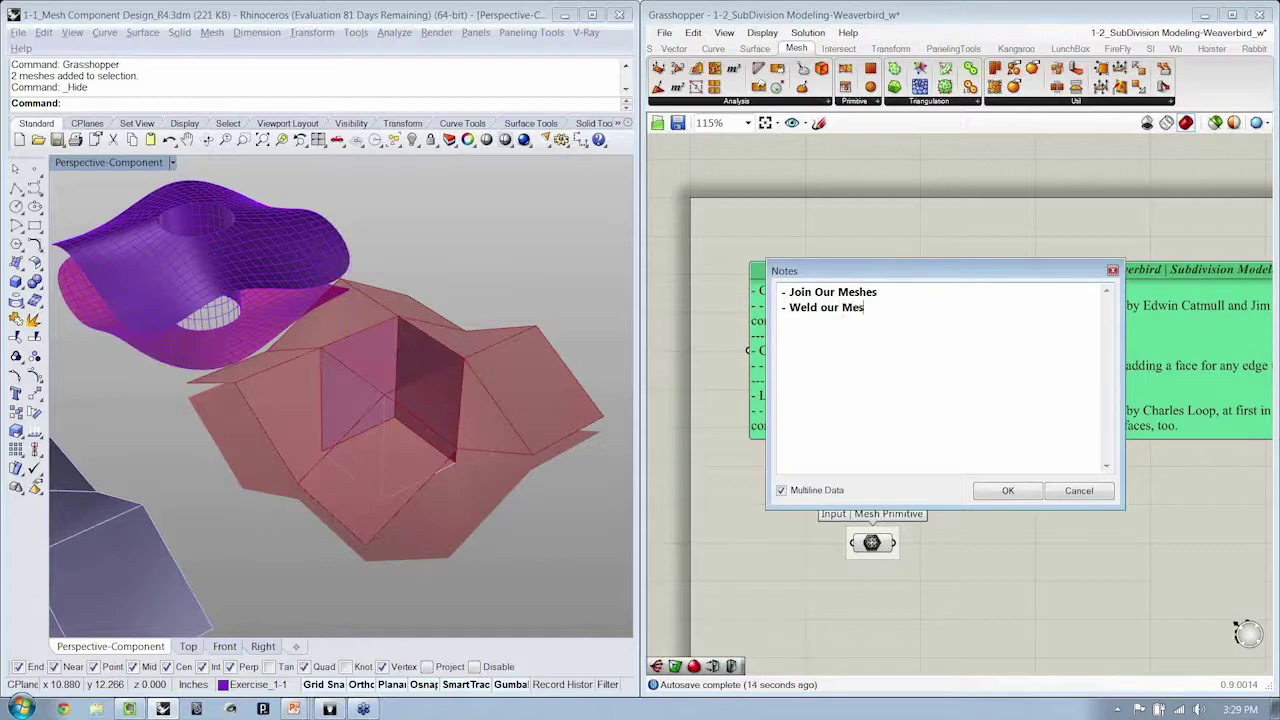
{"action": "type", "text": "hes (note: check tolerance"}
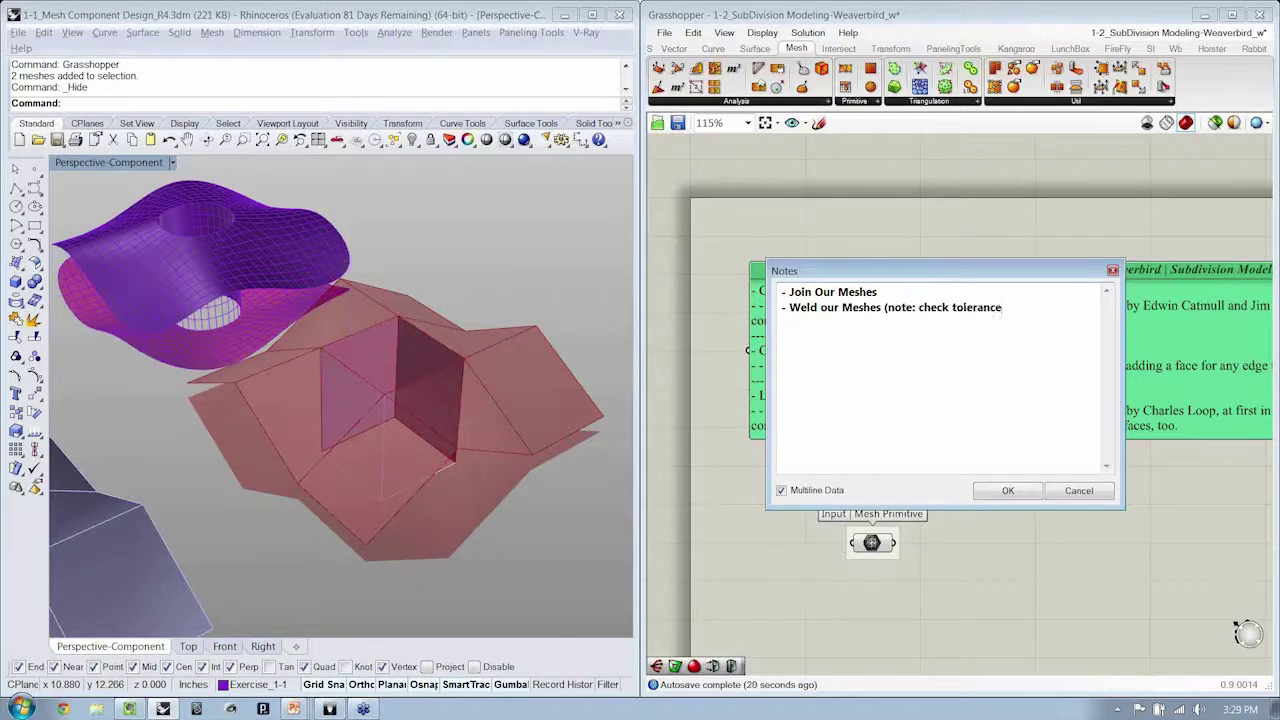
{"action": "type", "text": ")"}
Add the line "- Unify Mesh Normals (ensure directionality is consistent)" to the notes and accept the text
{"action": "key", "text": "Return"}
{"action": "type", "text": "- Unify Mes"}
{"action": "key", "text": "BackSpace"}
{"action": "type", "text": "h Normals ("}
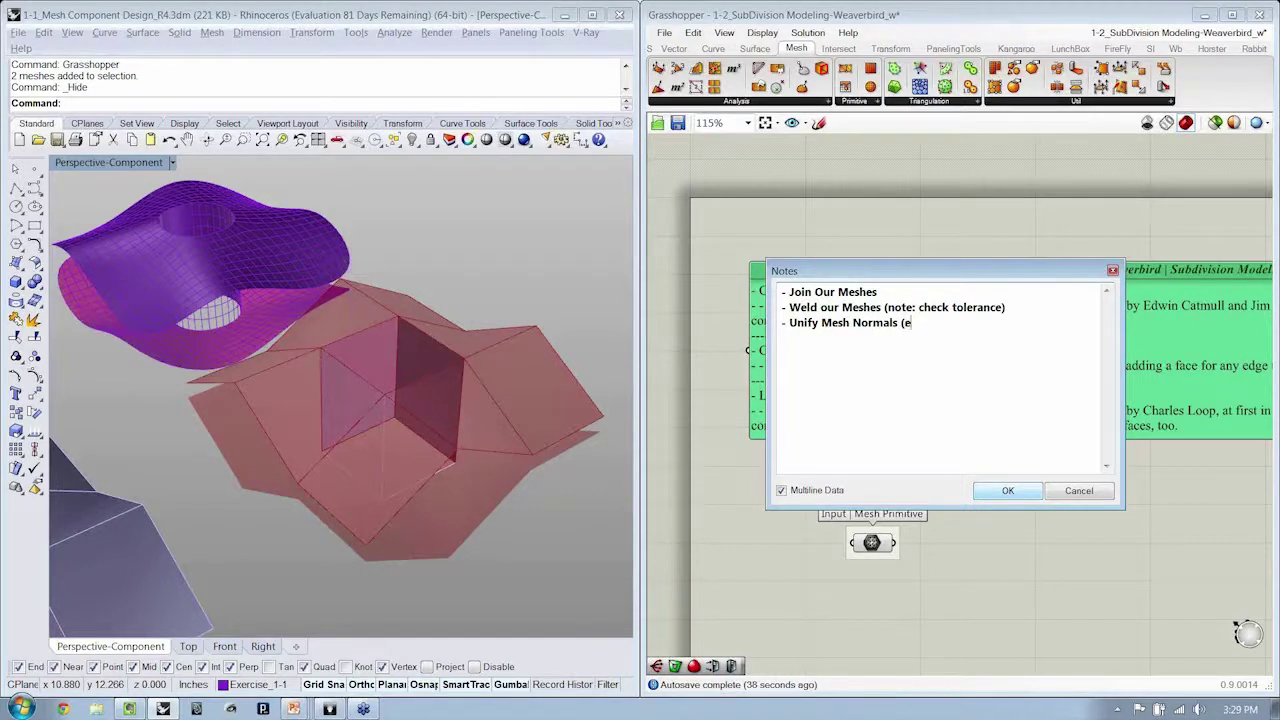
{"action": "type", "text": "ensure directionalit"}
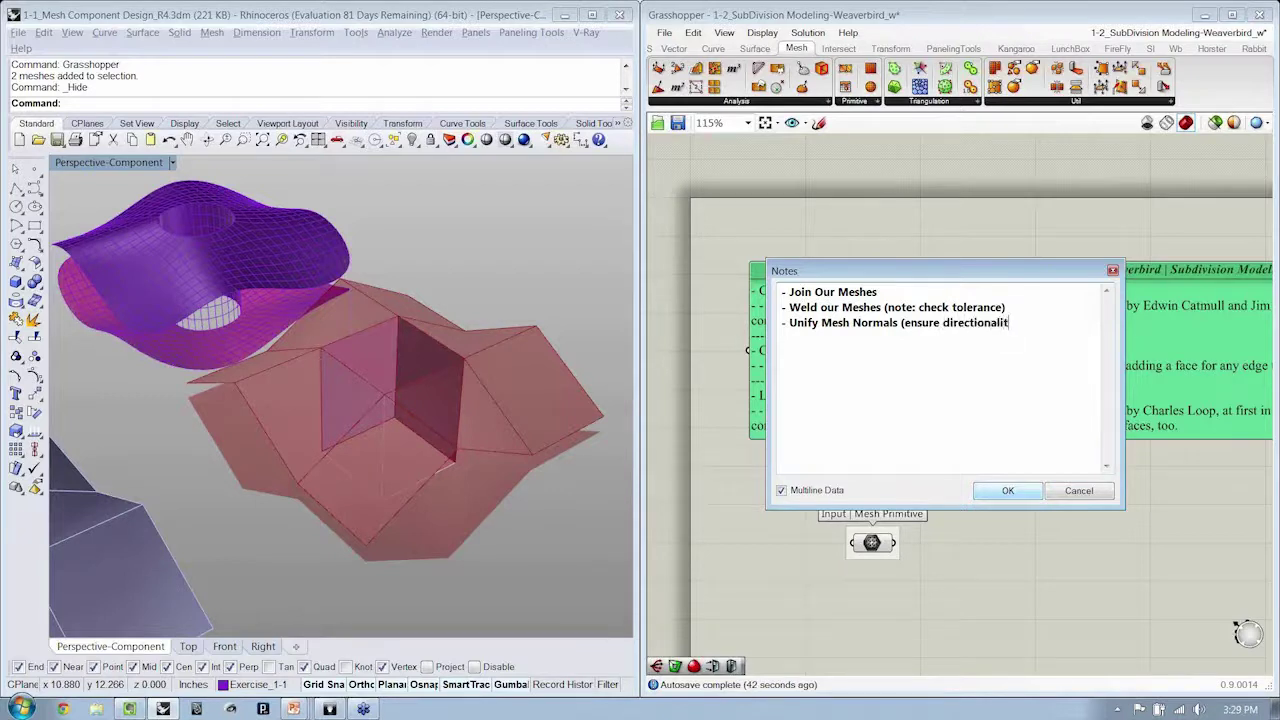
{"action": "type", "text": "y is consistent)"}
{"action": "left_click", "coordinate": [1008, 491]}
Shrink the notes panel around its text and shift the input mesh parameter leftward to free space beside it
{"action": "left_click_drag", "start_coordinate": [931, 440], "coordinate": [937, 357]}
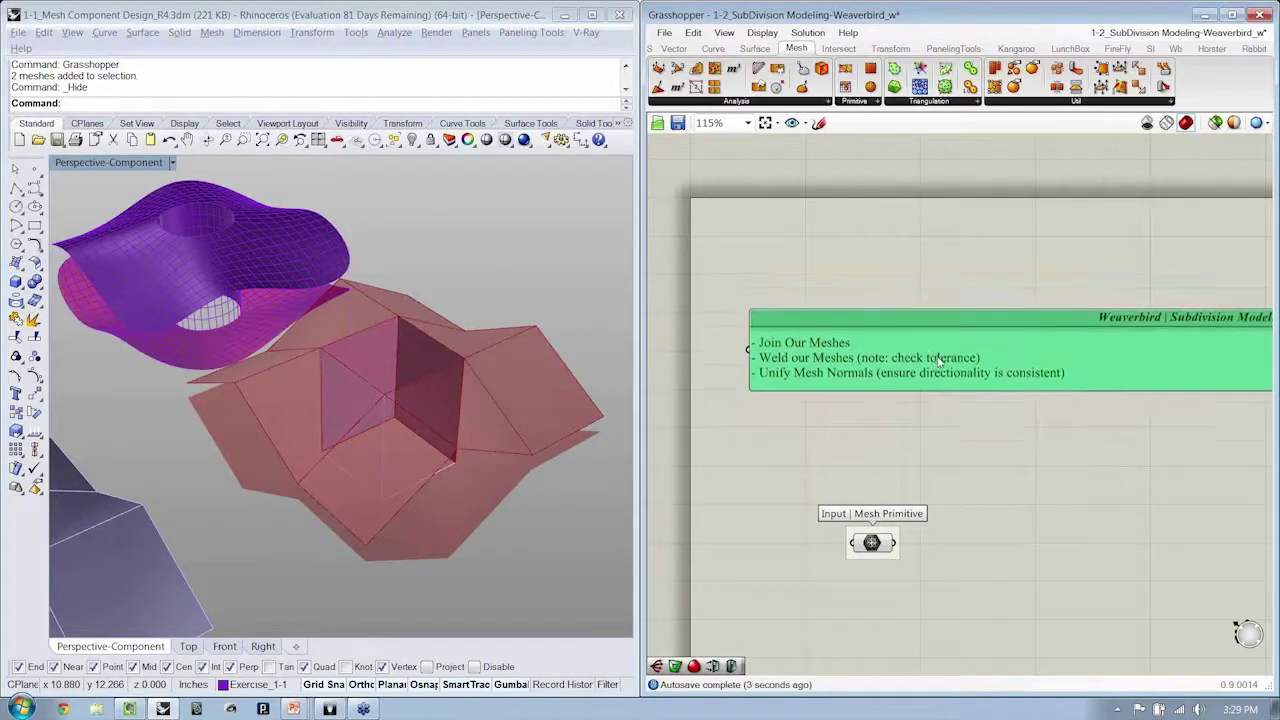
{"action": "left_click", "coordinate": [893, 474]}
{"action": "scroll", "coordinate": [894, 430], "scroll_direction": "up", "scroll_amount": 3}
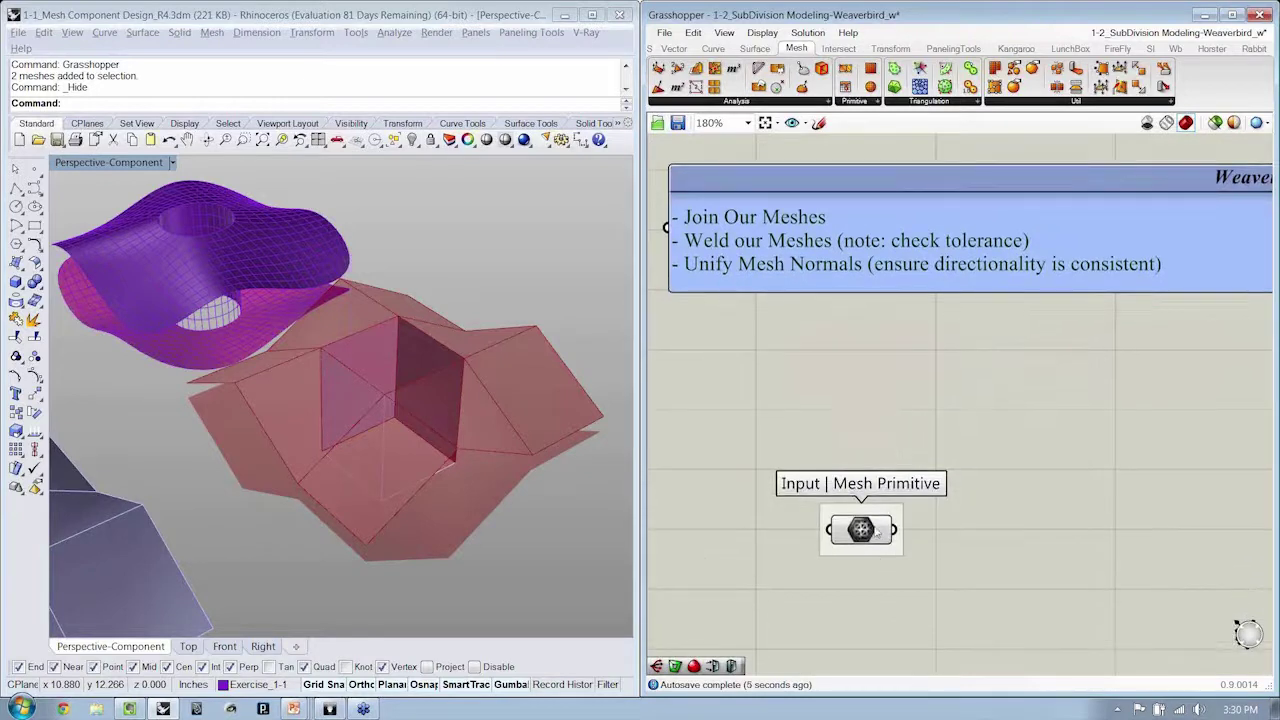
{"action": "left_click_drag", "start_coordinate": [876, 530], "coordinate": [770, 528]}
{"action": "left_click", "coordinate": [808, 526]}
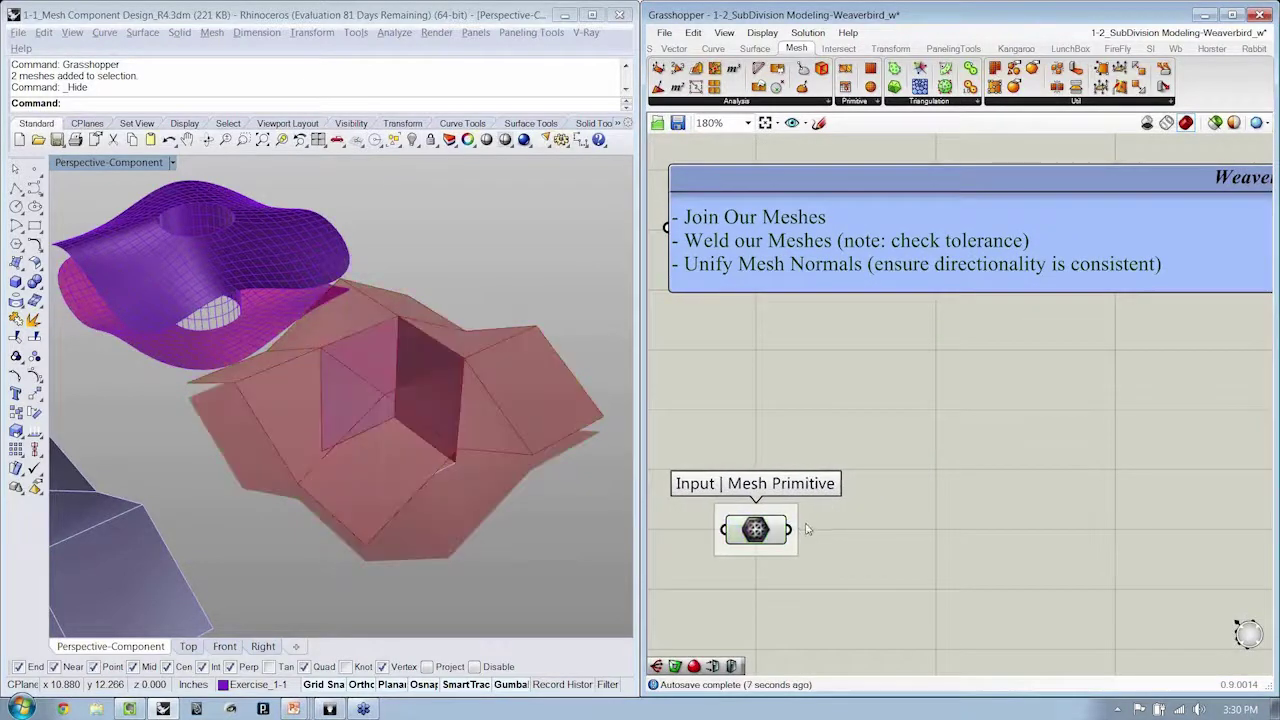
{"action": "right_click_drag", "start_coordinate": [820, 521], "coordinate": [828, 517]}
Add a Mesh Join component beside the input mesh parameter and label its group "Mesh Join"
{"action": "left_click", "coordinate": [1090, 104]}
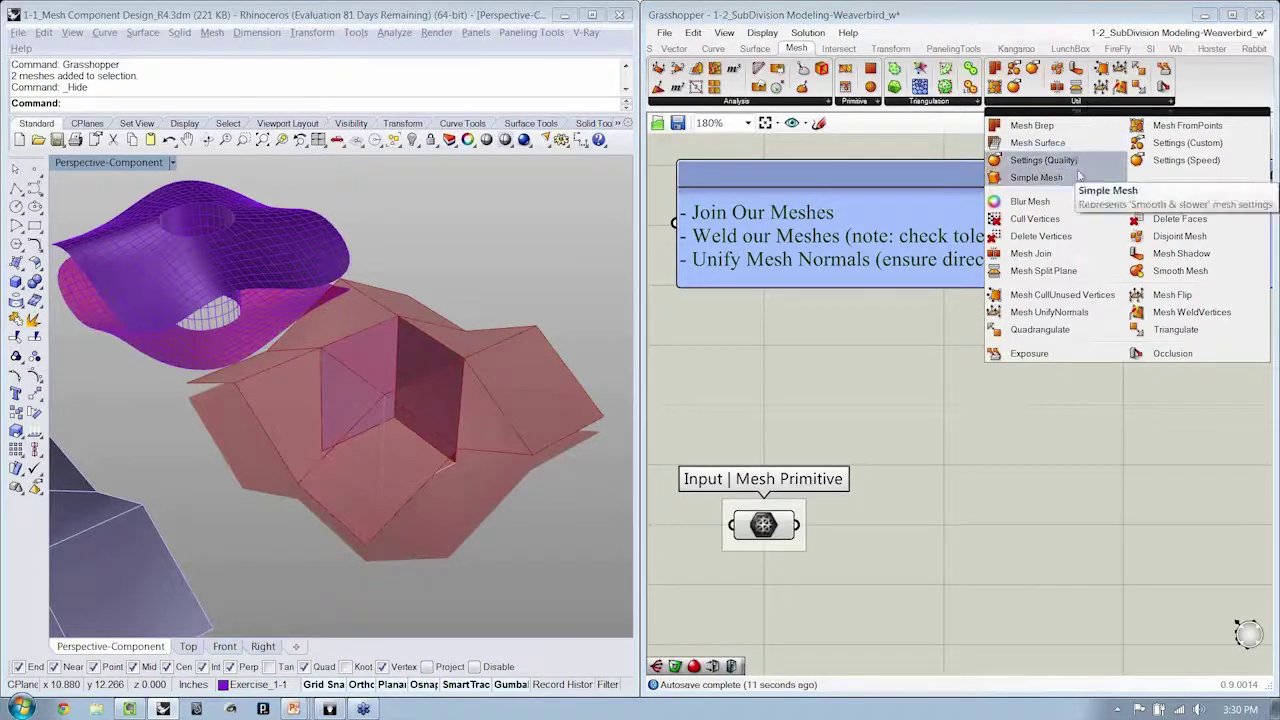
{"action": "left_click_drag", "start_coordinate": [1030, 253], "coordinate": [970, 521]}
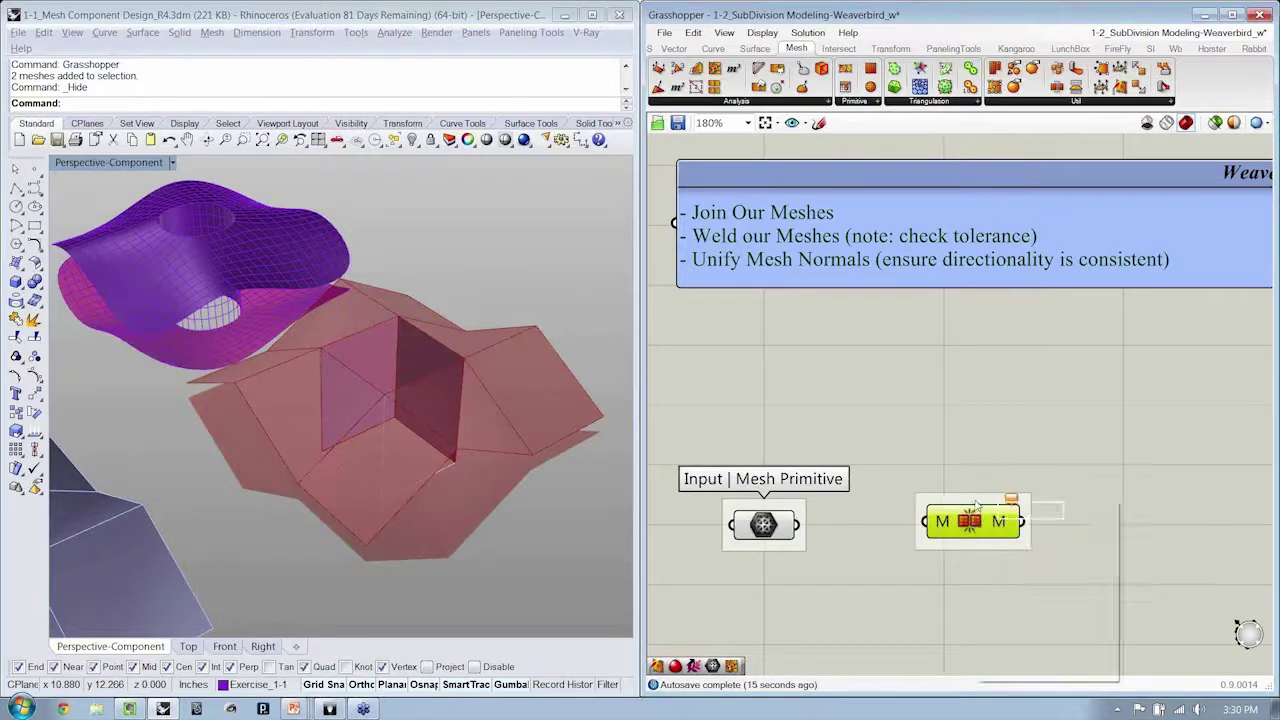
{"action": "right_click", "coordinate": [1019, 511]}
{"action": "type", "text": "Mes"}
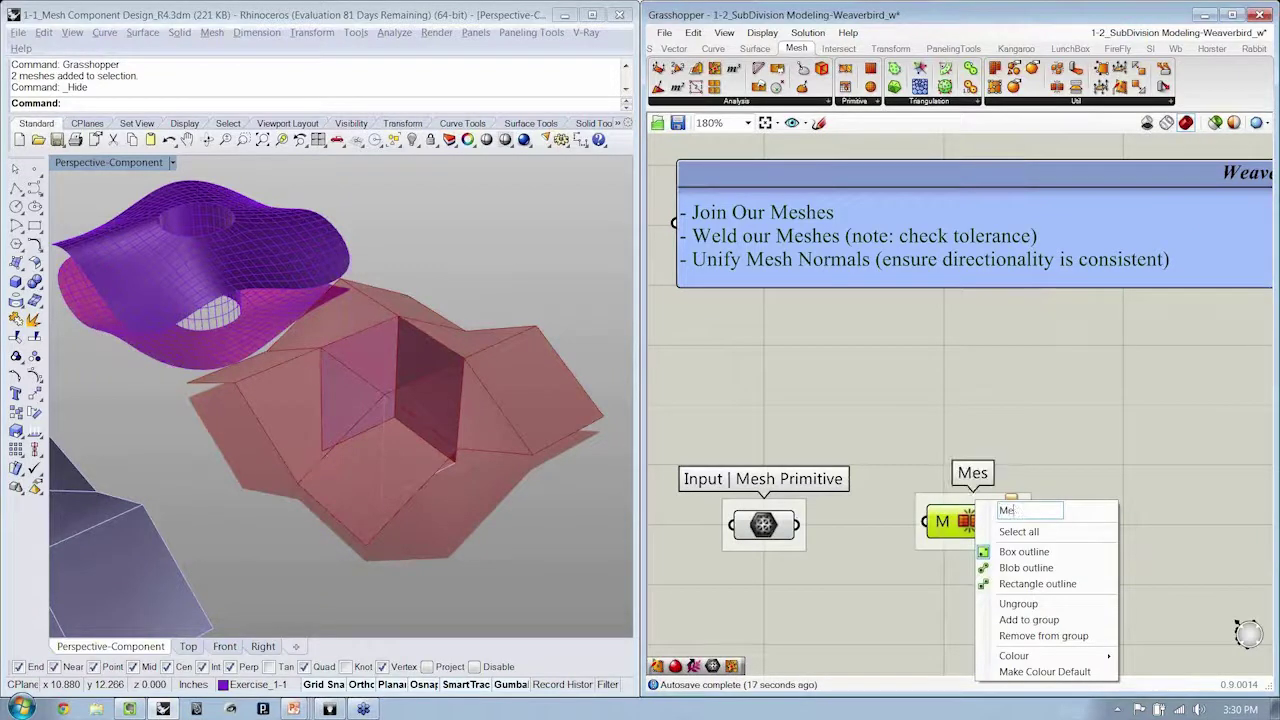
{"action": "type", "text": "Join"}
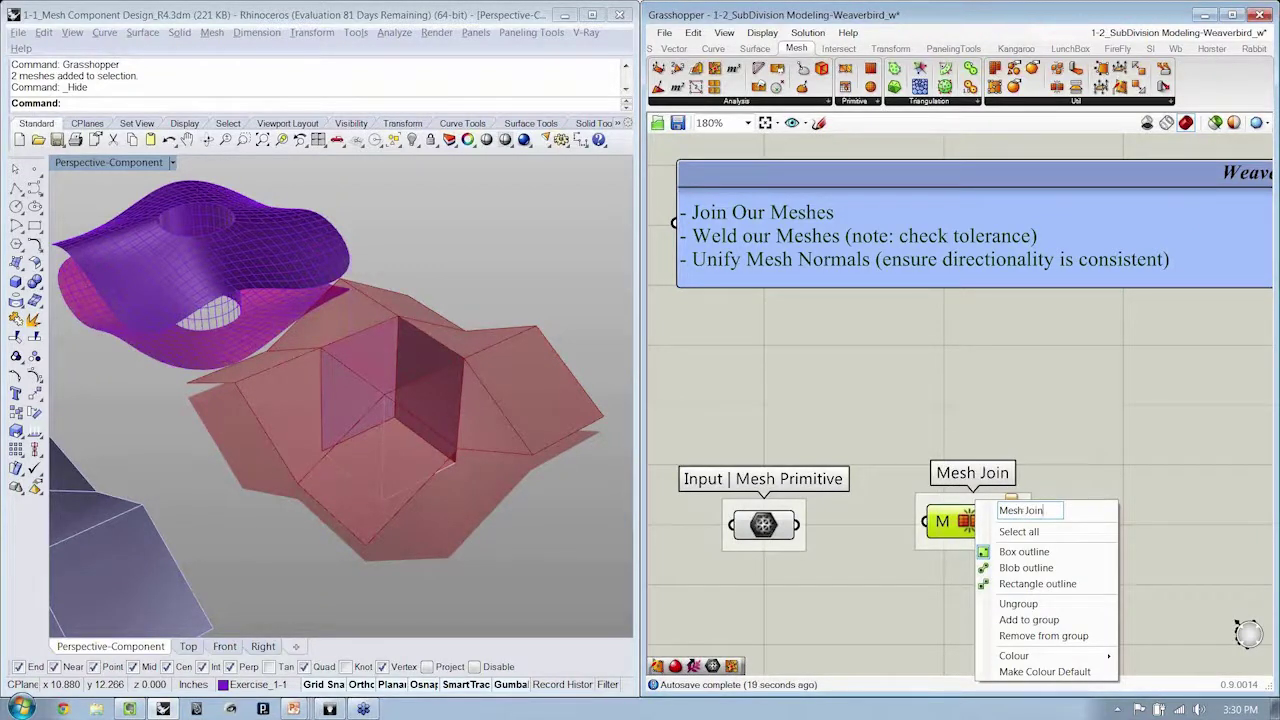
{"action": "left_click", "coordinate": [1043, 430]}
Connect the input mesh parameter to Mesh Join and turn off the input mesh's preview
{"action": "right_click_drag", "start_coordinate": [1018, 455], "coordinate": [1025, 344]}
{"action": "left_click_drag", "start_coordinate": [933, 409], "coordinate": [820, 410]}
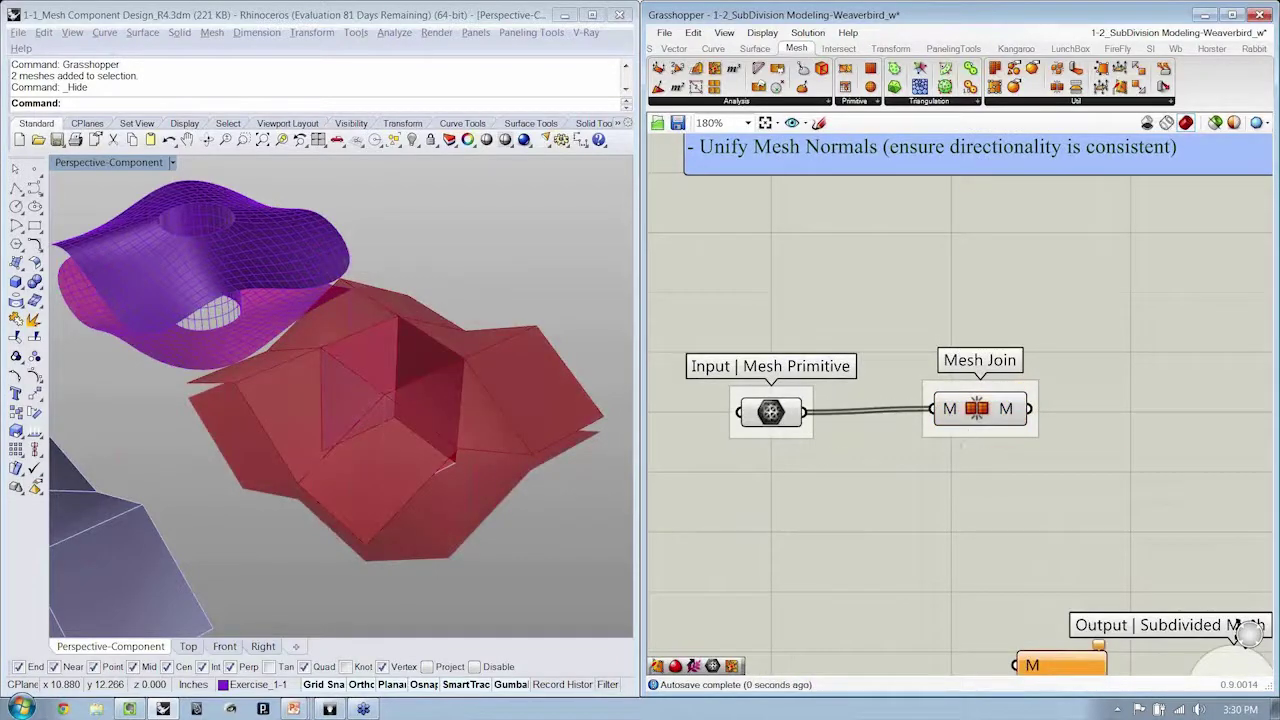
{"action": "left_click", "coordinate": [777, 423]}
{"action": "key", "text": "ctrl+q"}
{"action": "left_click", "coordinate": [819, 304]}
{"action": "left_click", "coordinate": [771, 412]}
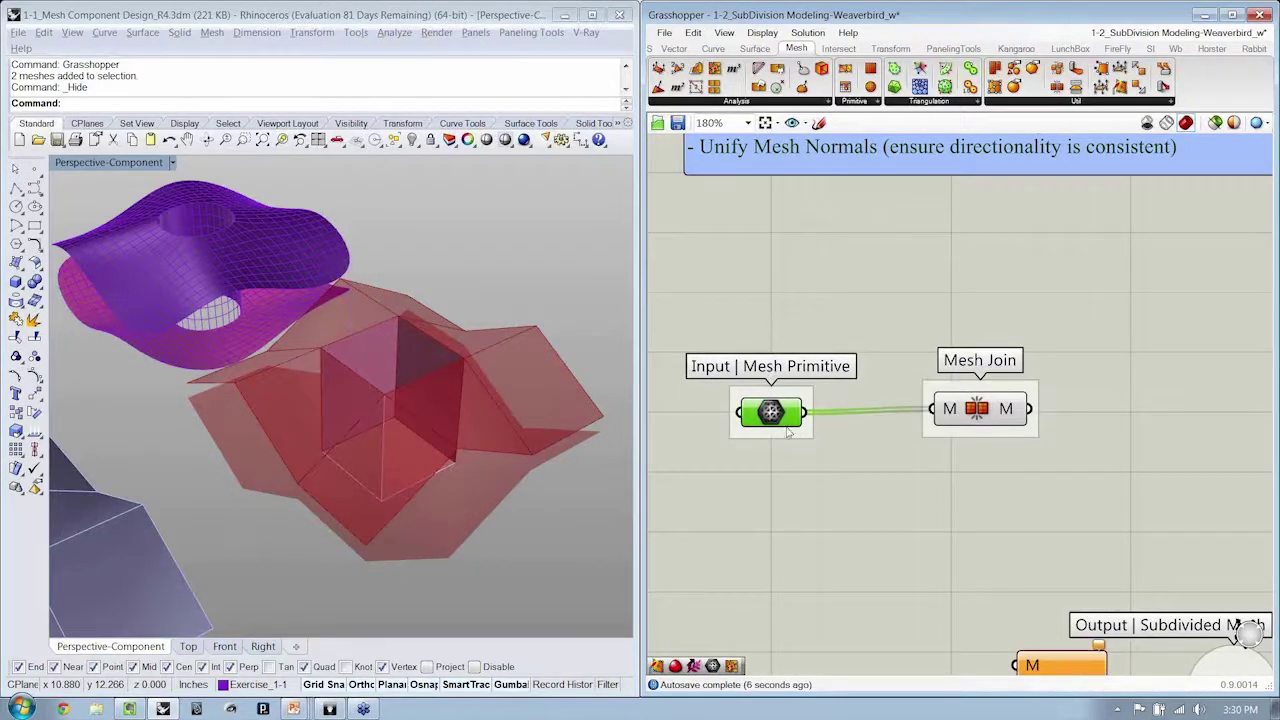
{"action": "right_click_drag", "start_coordinate": [833, 440], "coordinate": [843, 412]}
Move the Mesh Join component slightly below the level of the input mesh parameter
{"action": "left_click", "coordinate": [1010, 447]}
{"action": "left_click_drag", "start_coordinate": [987, 384], "coordinate": [963, 450]}
{"action": "left_click", "coordinate": [1014, 466]}
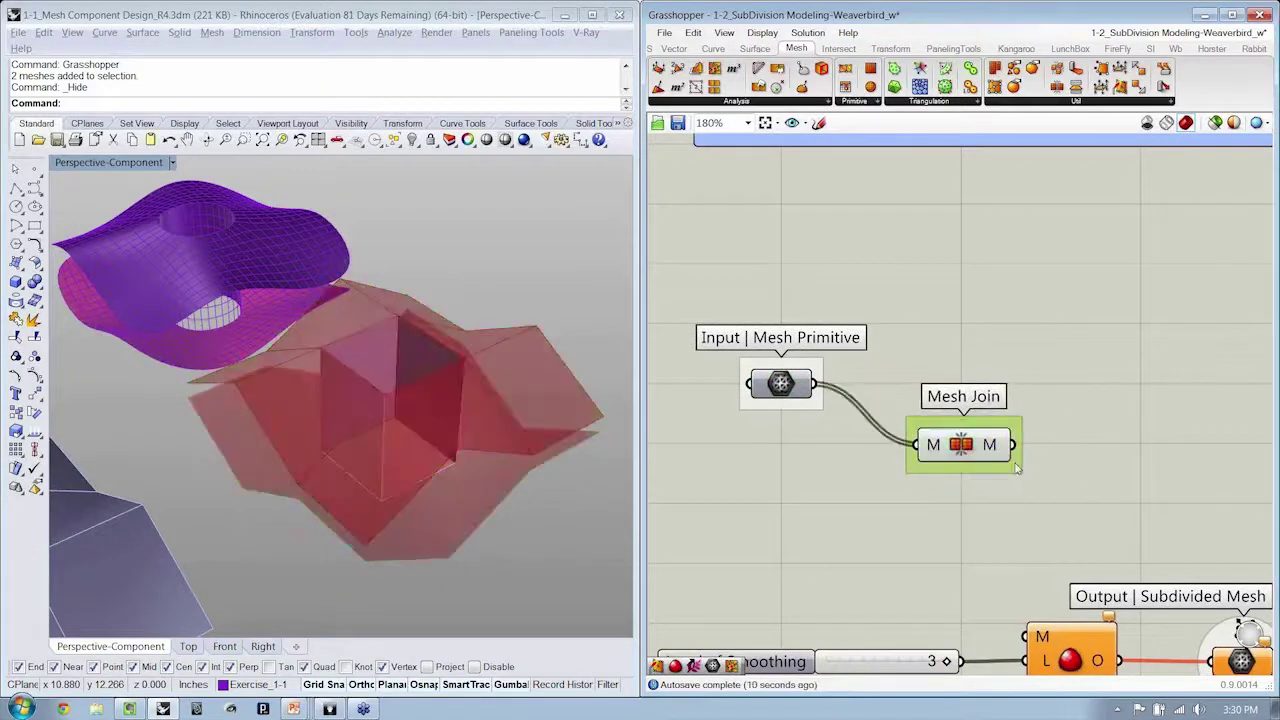
{"action": "right_click_drag", "start_coordinate": [1032, 459], "coordinate": [1013, 444]}
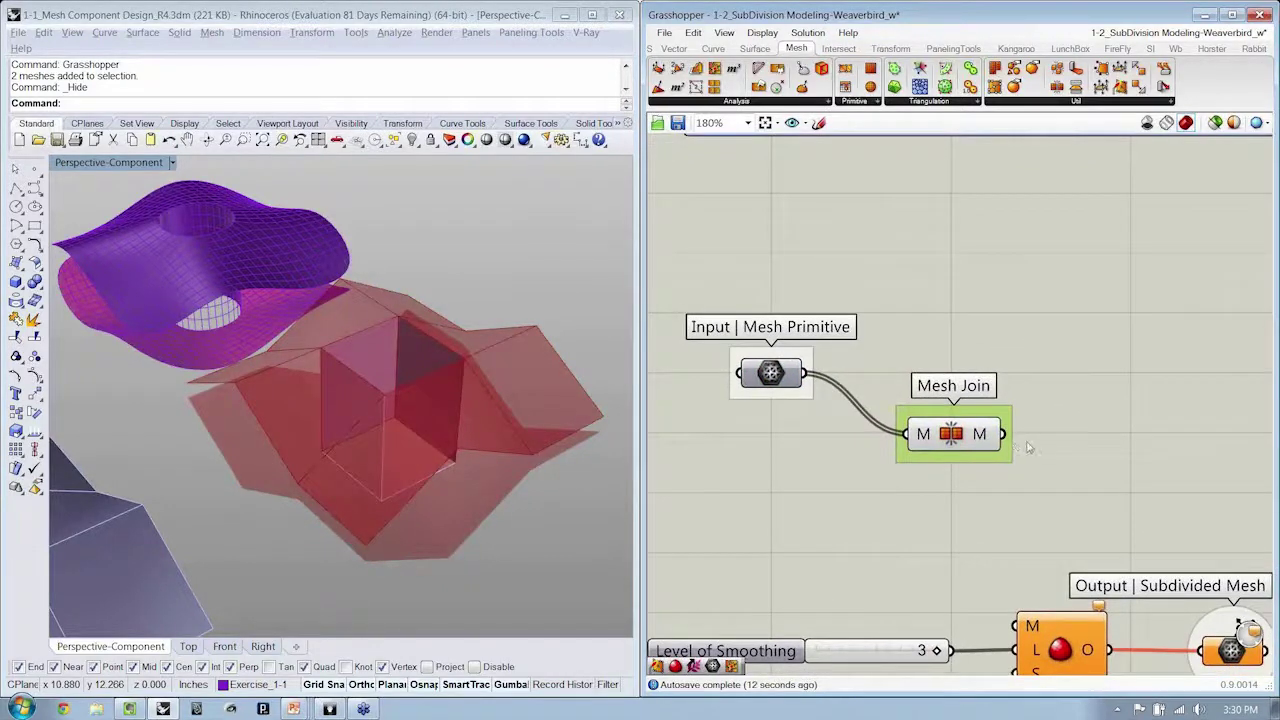
Place an empty text panel on the canvas above the Mesh Join component
{"action": "scroll", "coordinate": [700, 55], "scroll_direction": "up", "scroll_amount": 2}
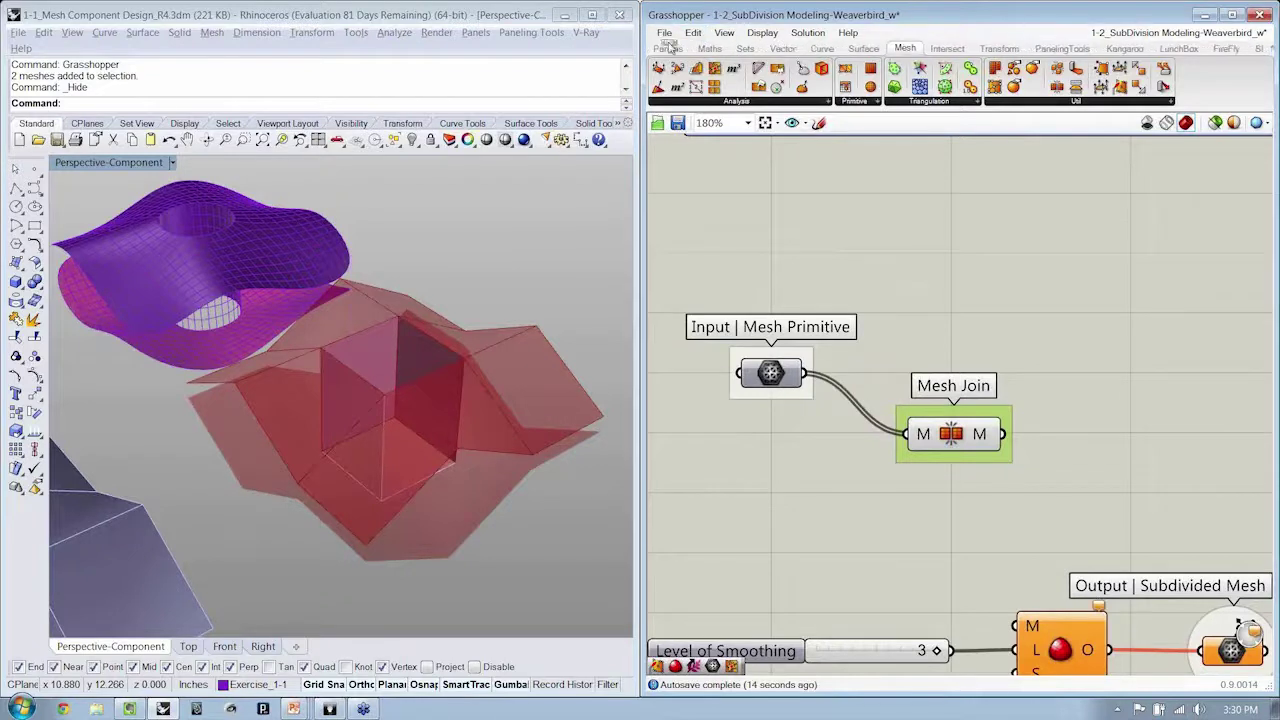
{"action": "left_click", "coordinate": [668, 48]}
{"action": "left_click", "coordinate": [930, 104]}
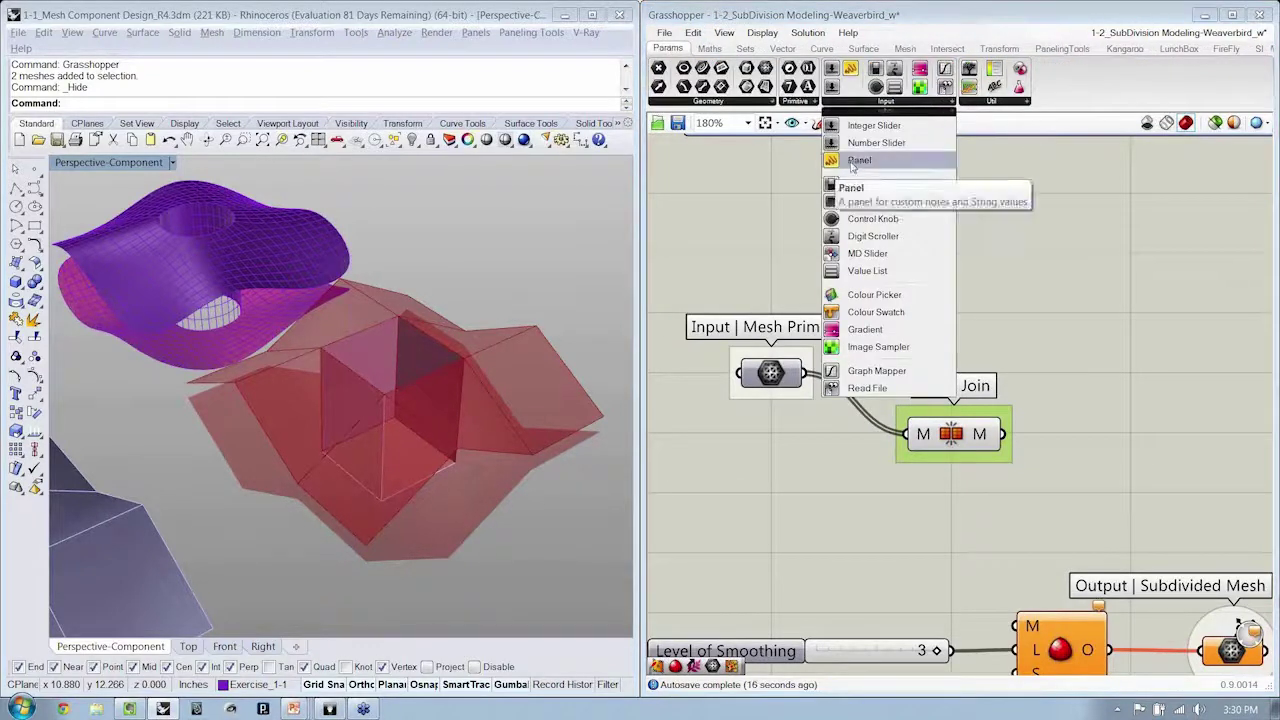
{"action": "left_click", "coordinate": [852, 166]}
{"action": "left_click", "coordinate": [956, 247]}
{"action": "left_click_drag", "start_coordinate": [956, 249], "coordinate": [1014, 259]}
{"action": "left_click", "coordinate": [1098, 394]}
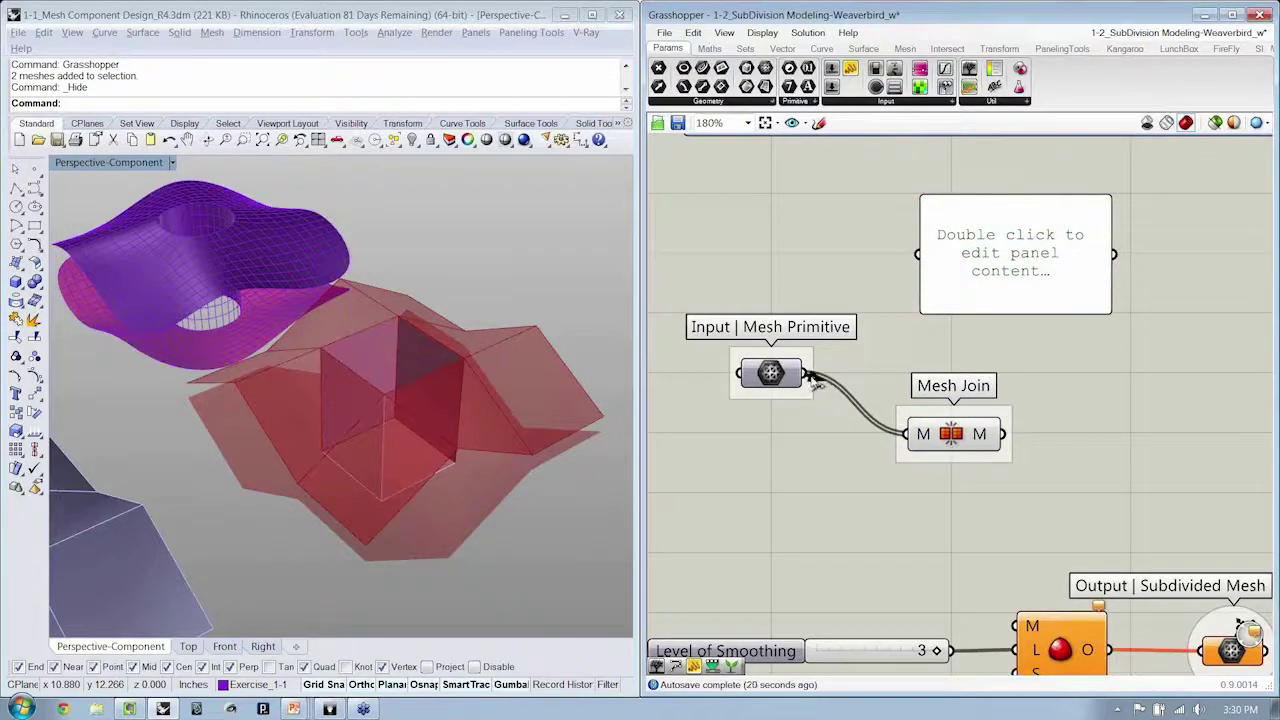
Connect the input mesh parameter to the empty text panel and widen the panel to fit its lines
{"action": "left_click_drag", "start_coordinate": [805, 373], "coordinate": [918, 254]}
{"action": "right_click_drag", "start_coordinate": [1100, 328], "coordinate": [1007, 347]}
{"action": "left_click_drag", "start_coordinate": [994, 333], "coordinate": [1124, 306]}
{"action": "left_click_drag", "start_coordinate": [994, 260], "coordinate": [993, 269]}
{"action": "left_click", "coordinate": [1042, 362]}
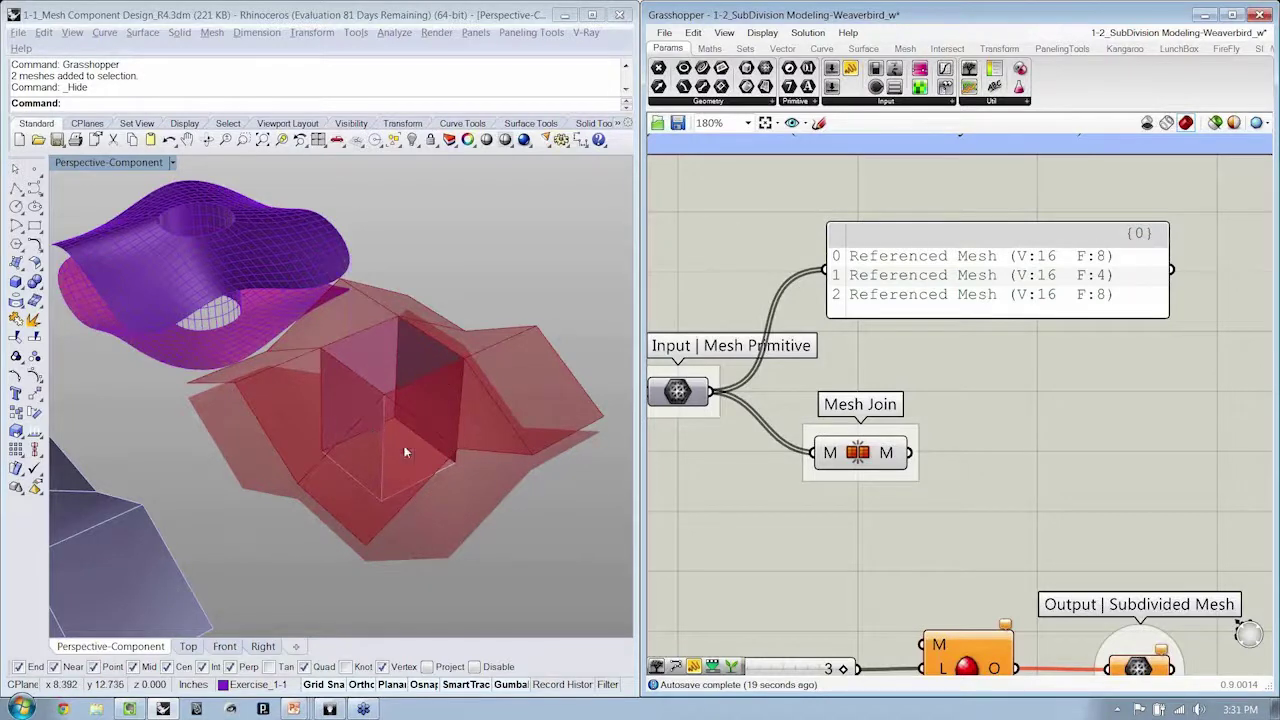
Duplicate the text panel below the original and feed the copy from the Mesh Join output
{"action": "left_click", "coordinate": [1052, 297]}
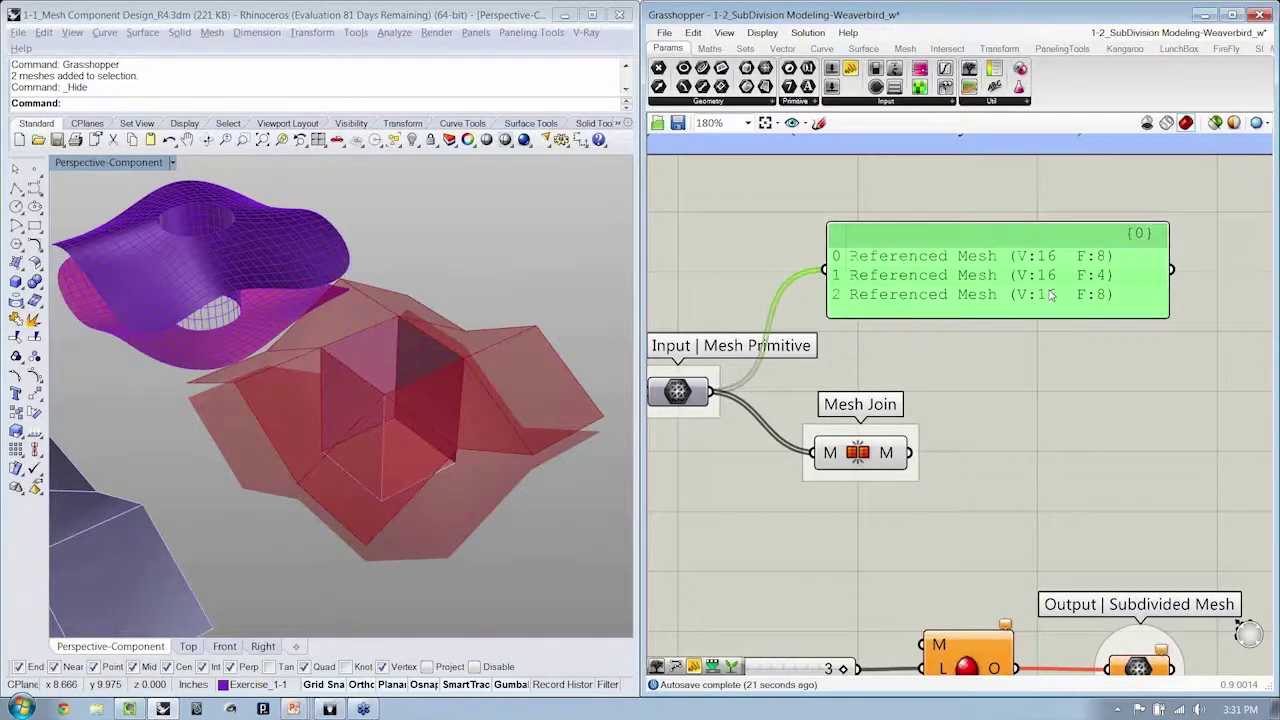
{"action": "scroll", "coordinate": [970, 285], "scroll_direction": "down", "scroll_amount": 2}
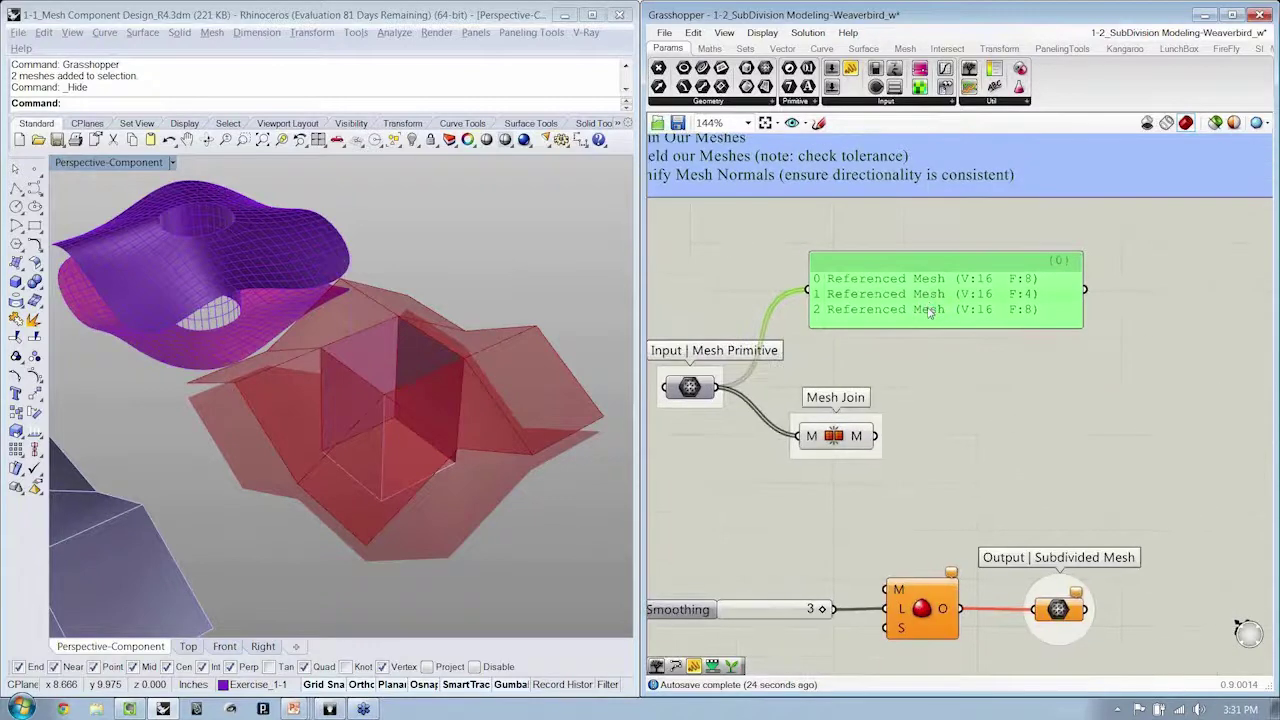
{"action": "left_click_drag", "start_coordinate": [892, 319], "coordinate": [1035, 392], "text": "alt"}
{"action": "left_click_drag", "start_coordinate": [930, 375], "coordinate": [857, 449]}
{"action": "left_click_drag", "start_coordinate": [1031, 377], "coordinate": [1031, 383]}
Reduce the height of the Mesh Join panel to a single data line and place it above the component's output
{"action": "left_click", "coordinate": [986, 292]}
{"action": "left_click", "coordinate": [1163, 275]}
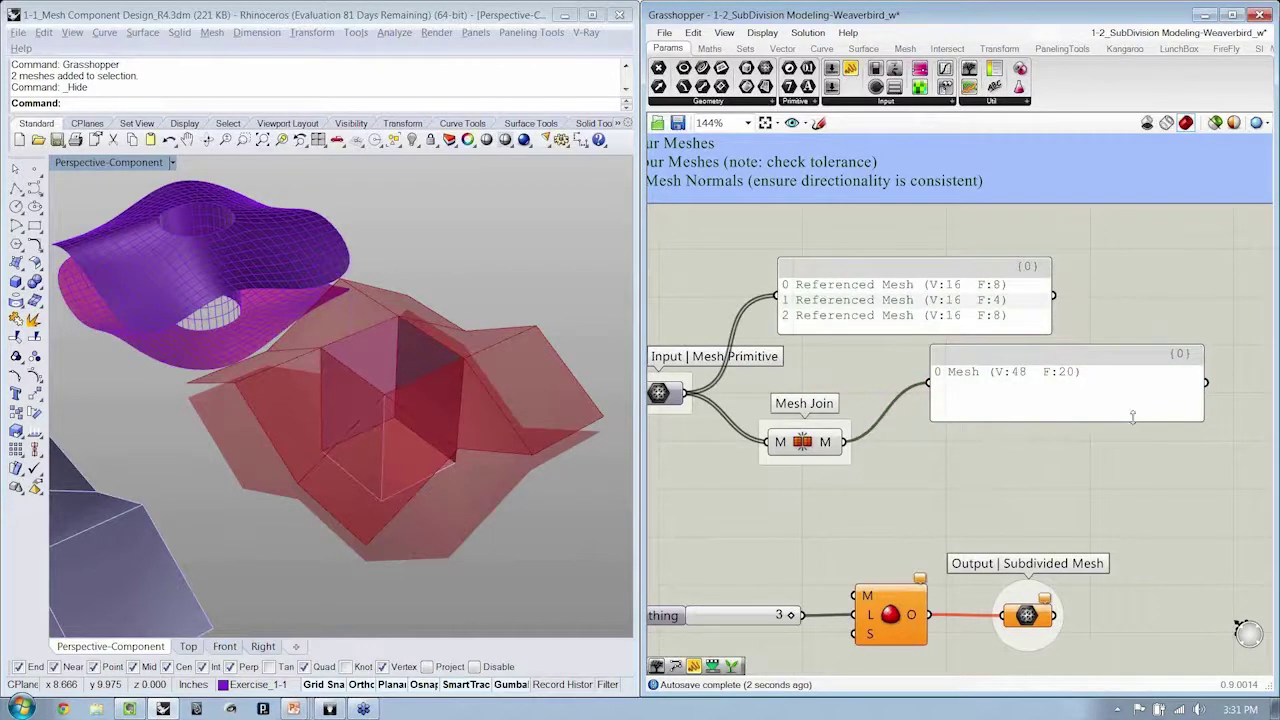
{"action": "left_click_drag", "start_coordinate": [1133, 417], "coordinate": [1066, 389]}
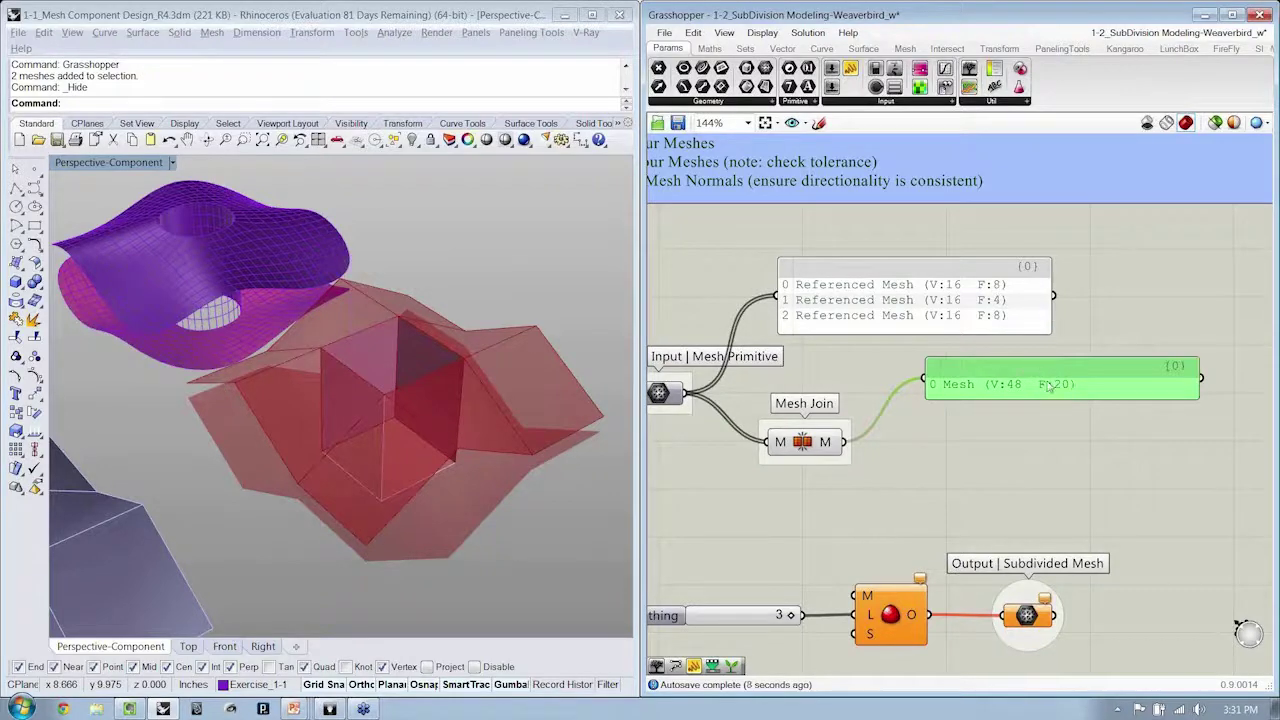
{"action": "right_click_drag", "start_coordinate": [1020, 443], "coordinate": [1108, 403]}
{"action": "left_click", "coordinate": [1108, 403]}
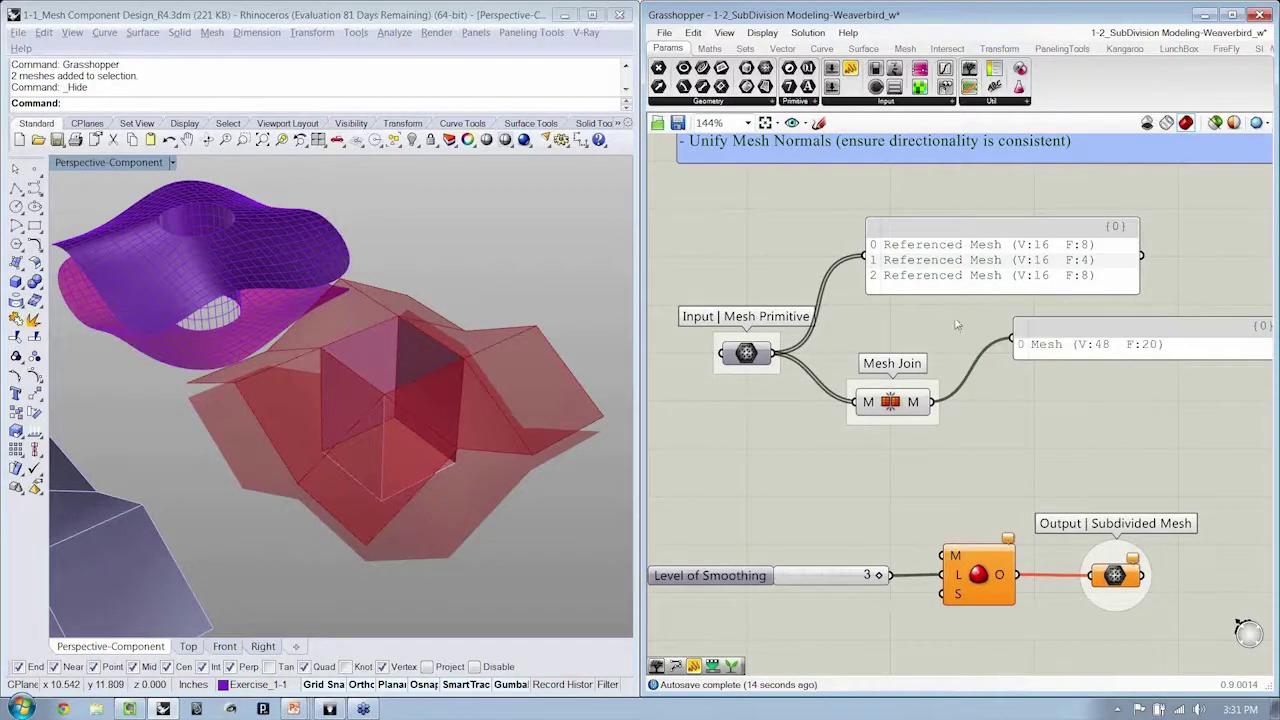
Add a Mesh WeldVertices component beside Mesh Join, below its panel
{"action": "right_click_drag", "start_coordinate": [1132, 343], "coordinate": [1084, 311]}
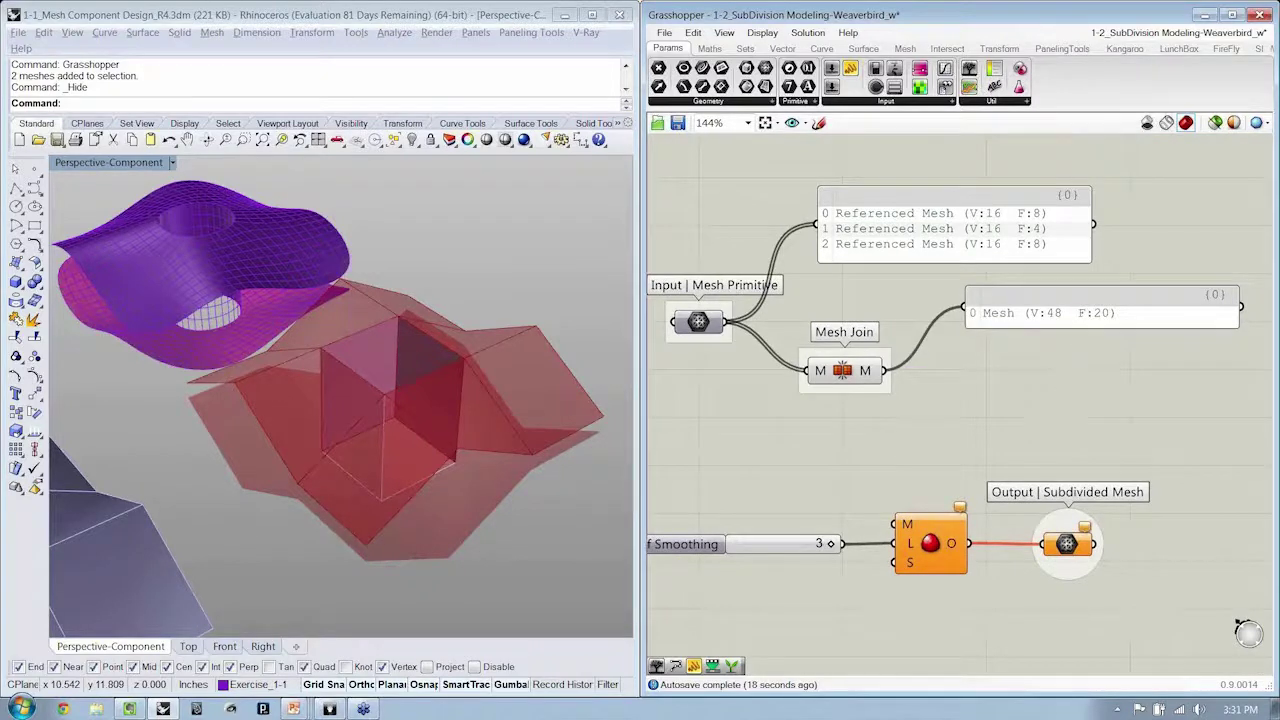
{"action": "left_click", "coordinate": [904, 48]}
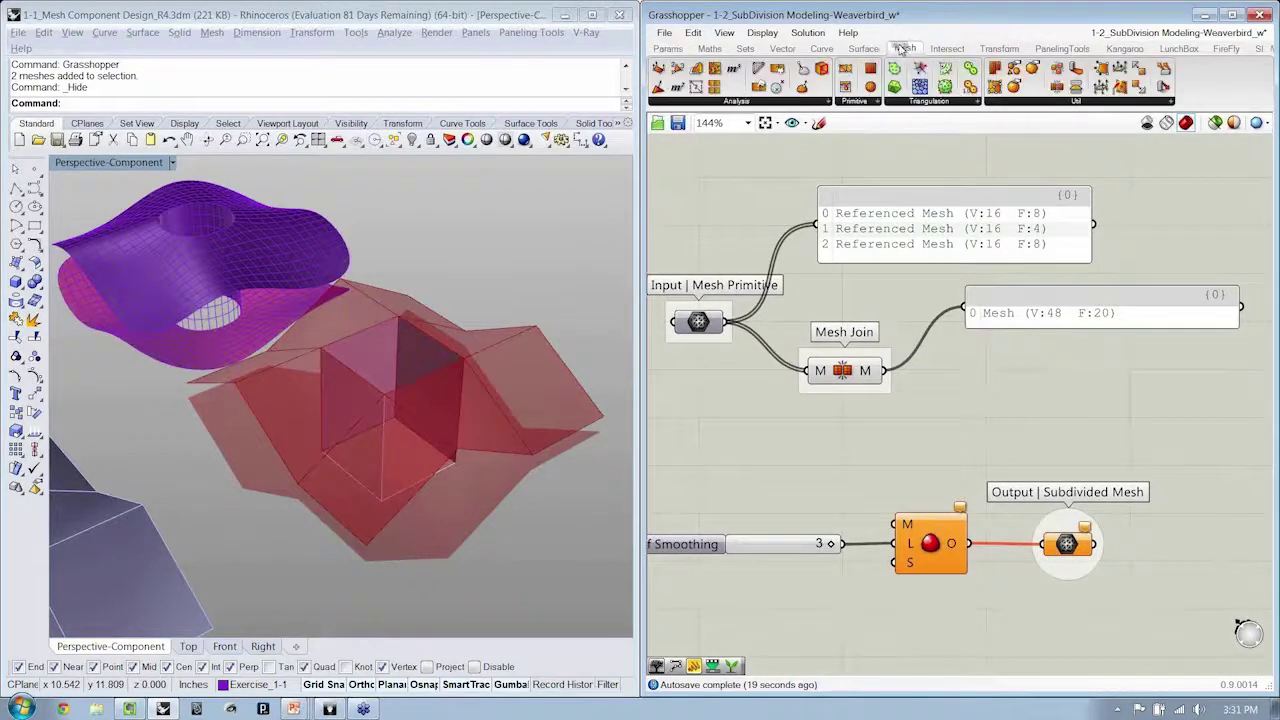
{"action": "left_click", "coordinate": [1070, 101]}
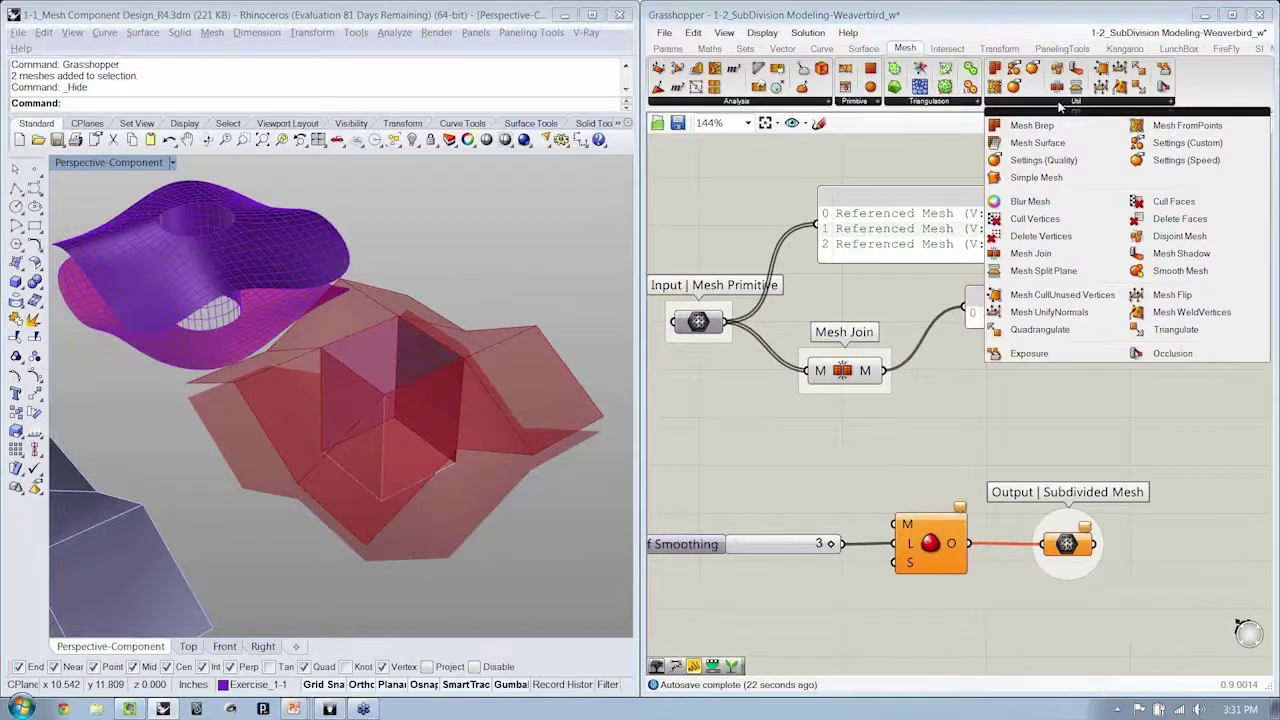
{"action": "left_click", "coordinate": [1175, 329]}
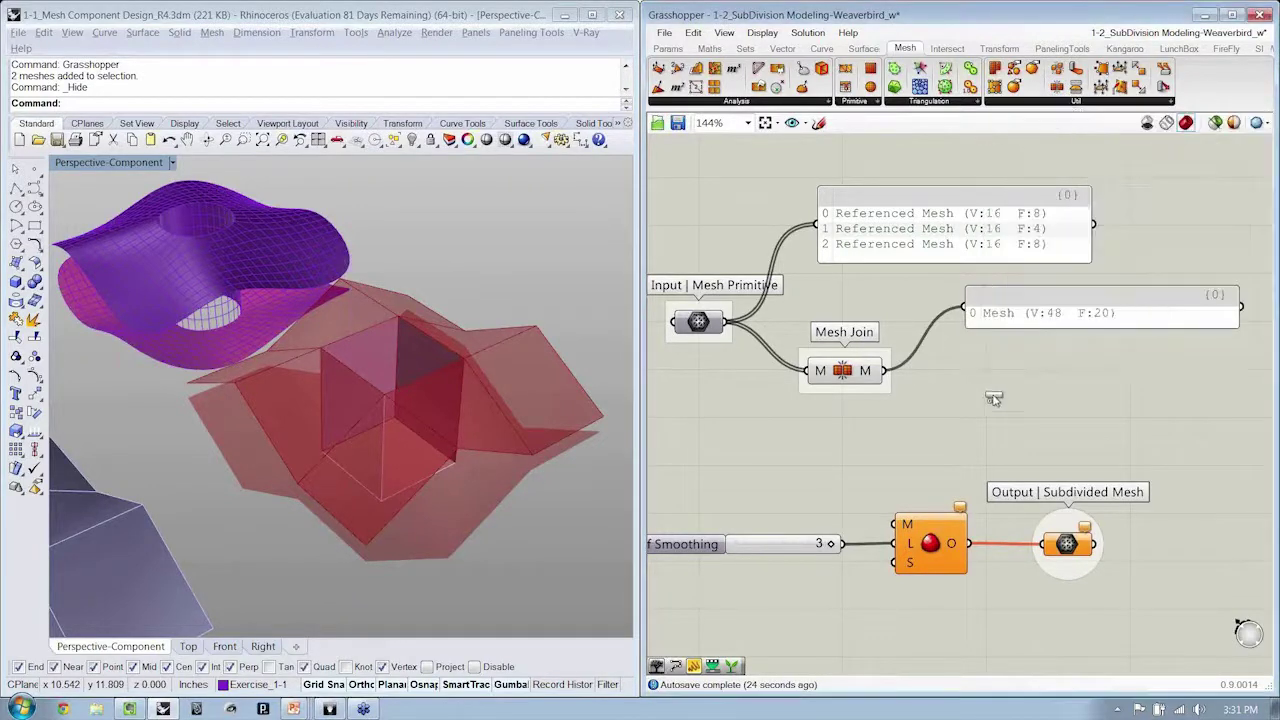
{"action": "left_click", "coordinate": [987, 397]}
{"action": "scroll", "coordinate": [987, 397], "scroll_direction": "up", "scroll_amount": 3}
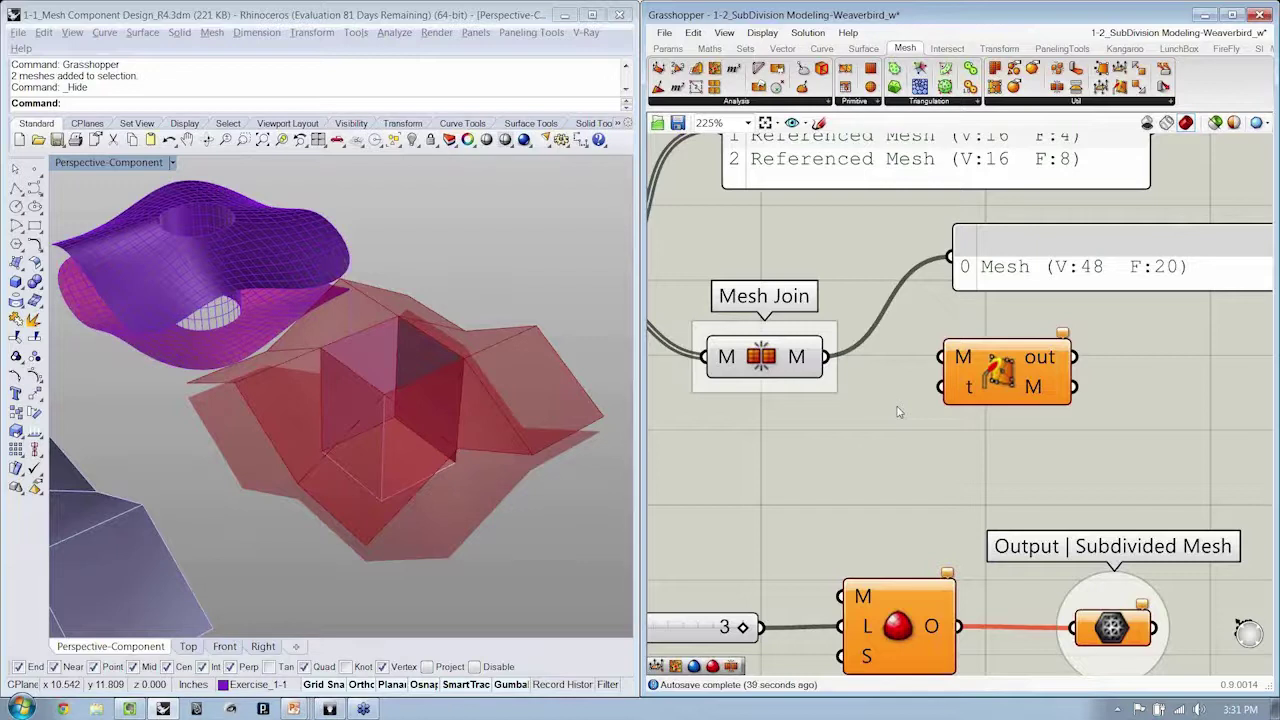
Select the cube mesh in the Rhino perspective view and zoom to it
{"action": "left_click", "coordinate": [409, 400]}
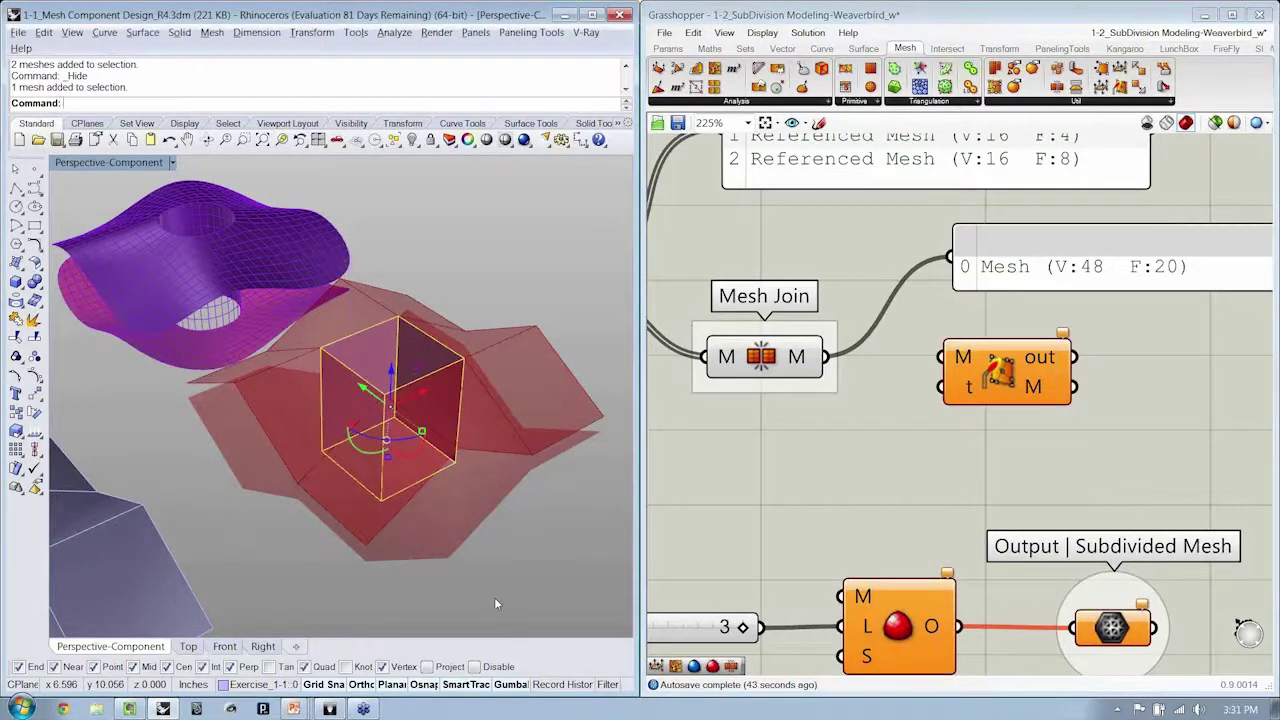
{"action": "type", "text": "ZS"}
{"action": "key", "text": "Return"}
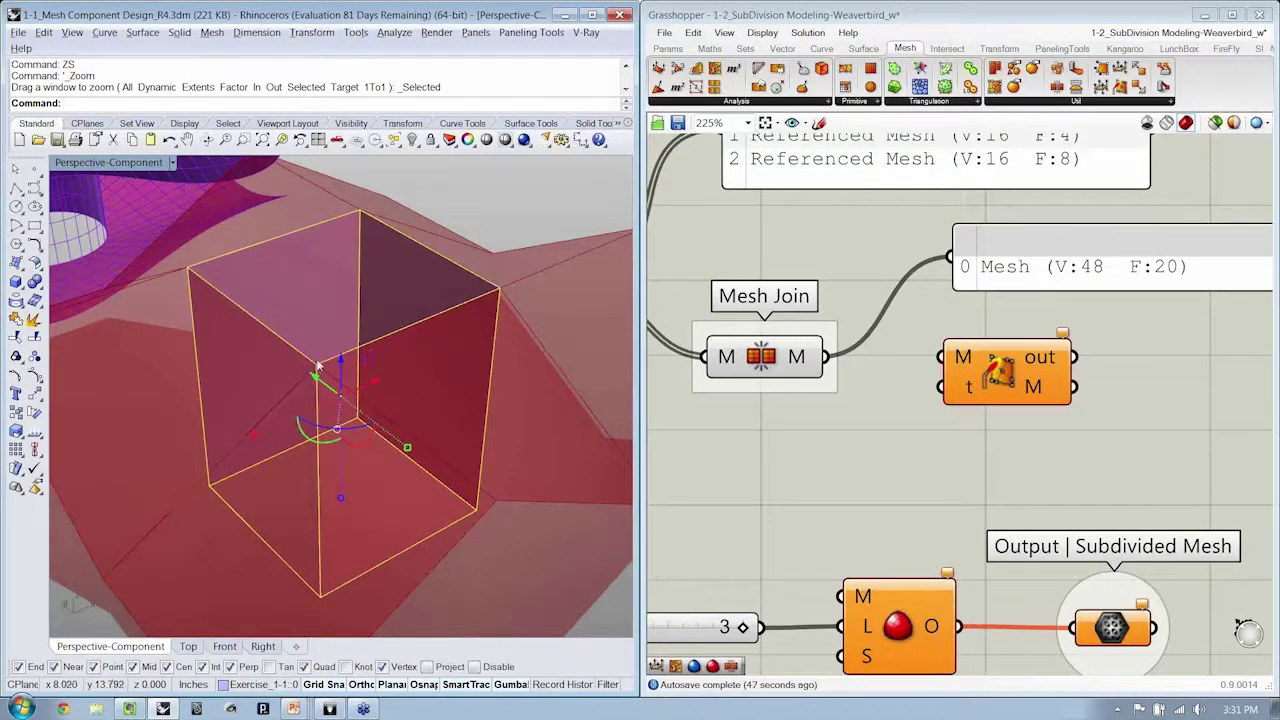
Bring the hidden mesh surrounding the cube opening back with ShowSelected
{"action": "key", "text": "Escape"}
{"action": "type", "text": "SS"}
{"action": "key", "text": "Return"}
{"action": "left_click", "coordinate": [532, 275]}
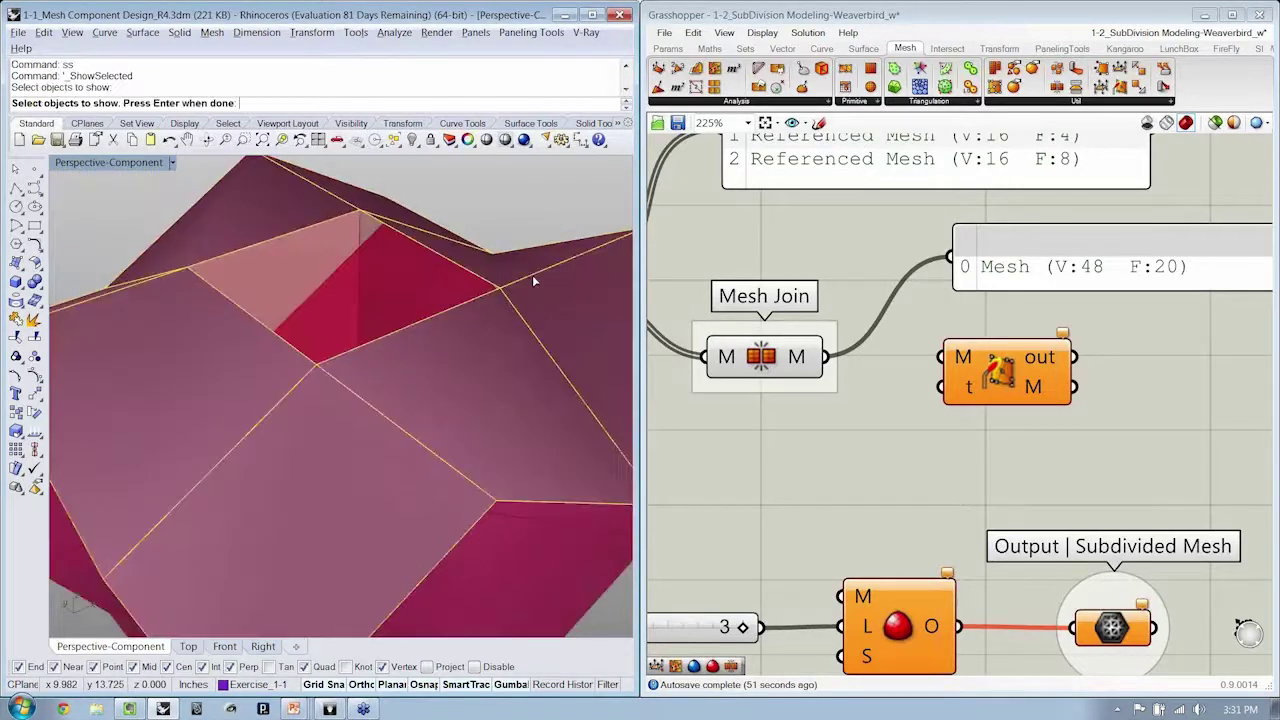
{"action": "key", "text": "Return"}
Hide the surrounding mesh and the cube mesh in Rhino, leaving only the Grasshopper preview of the component
{"action": "left_click", "coordinate": [532, 275]}
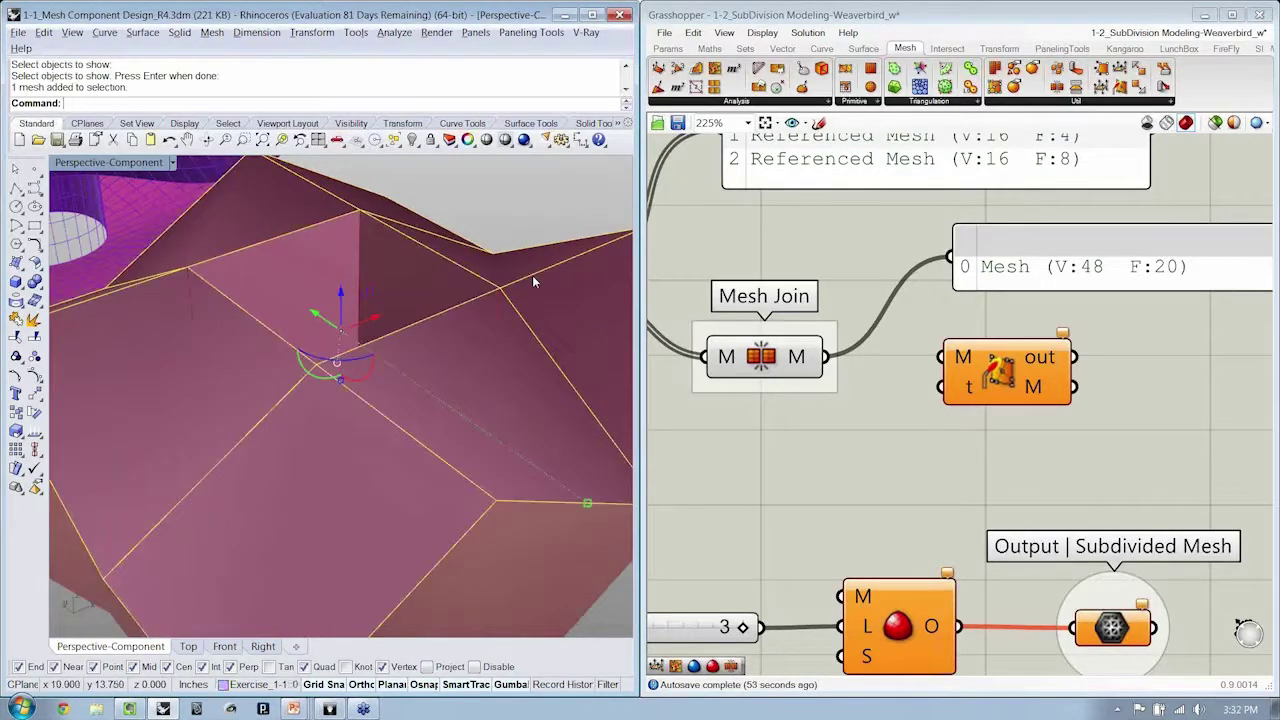
{"action": "key", "text": "ctrl+h"}
{"action": "left_click", "coordinate": [483, 306]}
{"action": "key", "text": "ctrl+h"}
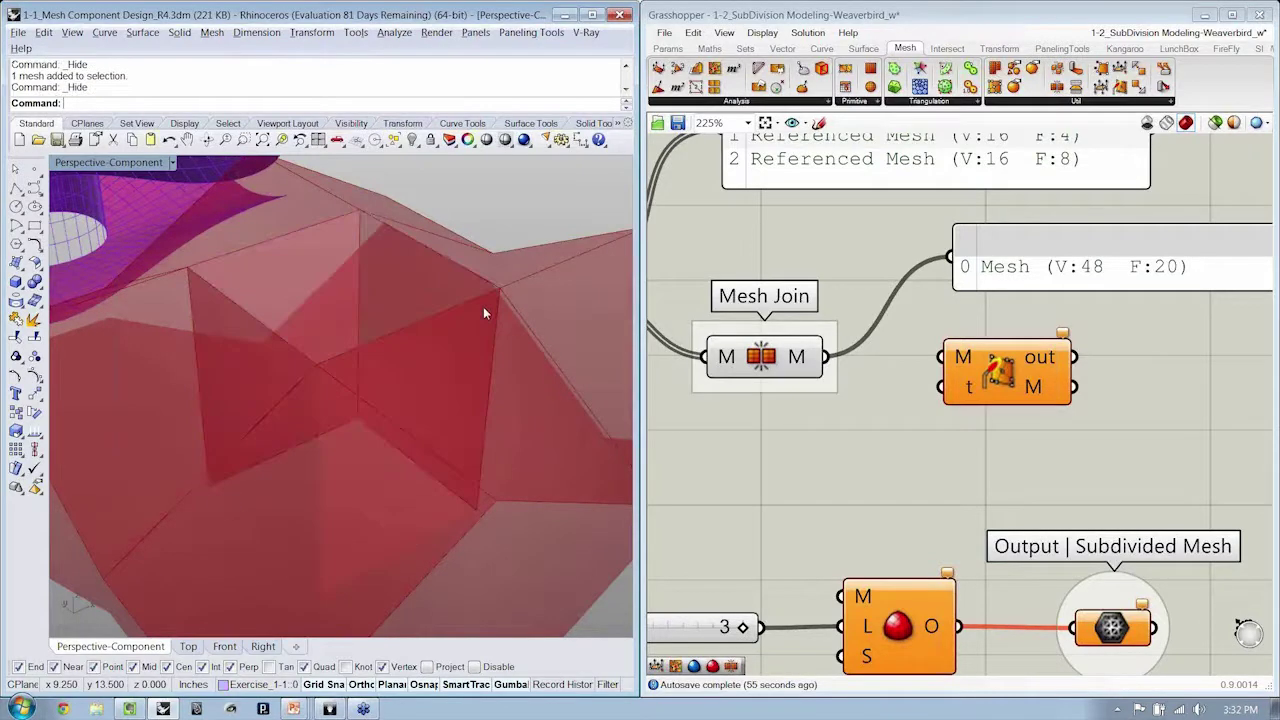
{"action": "right_click_drag", "start_coordinate": [442, 311], "coordinate": [437, 364]}
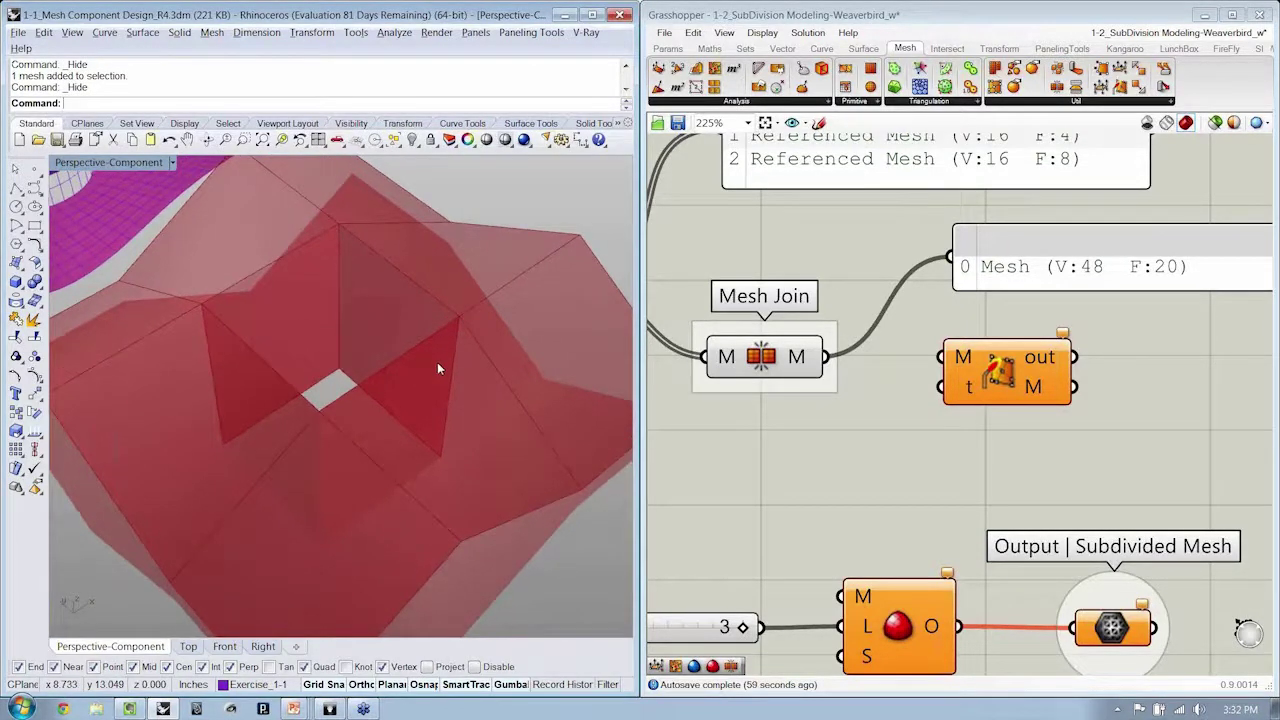
Connect the Mesh Join output to the weld component's mesh input and turn off Mesh Join's preview
{"action": "scroll", "coordinate": [850, 350], "scroll_direction": "down", "scroll_amount": 2}
{"action": "left_click", "coordinate": [975, 372]}
{"action": "left_click_drag", "start_coordinate": [830, 352], "coordinate": [922, 353]}
{"action": "left_click", "coordinate": [788, 356]}
{"action": "key", "text": "ctrl+q"}
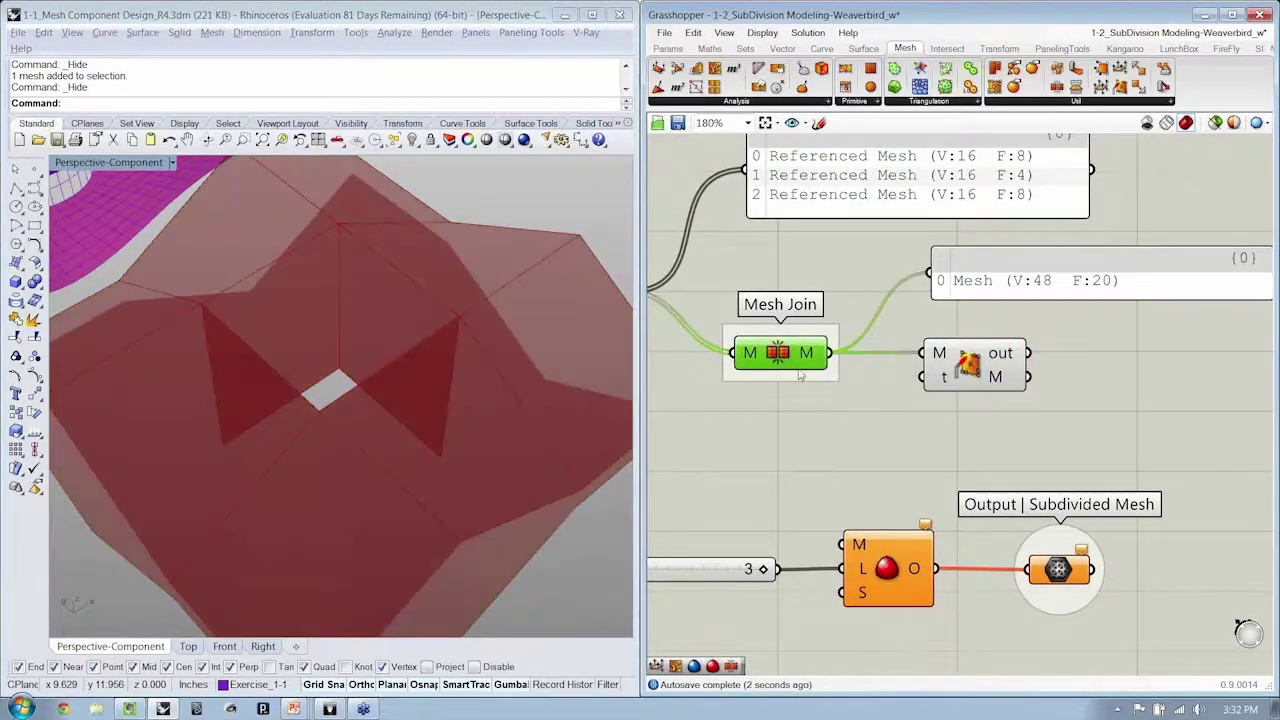
{"action": "left_click", "coordinate": [810, 392]}
Copy the Mesh Join panel beside the weld component and feed it from the welded mesh output M
{"action": "right_click_drag", "start_coordinate": [440, 425], "coordinate": [427, 400]}
{"action": "right_click_drag", "start_coordinate": [1106, 402], "coordinate": [1096, 376]}
{"action": "scroll", "coordinate": [1060, 380], "scroll_direction": "down", "scroll_amount": 1}
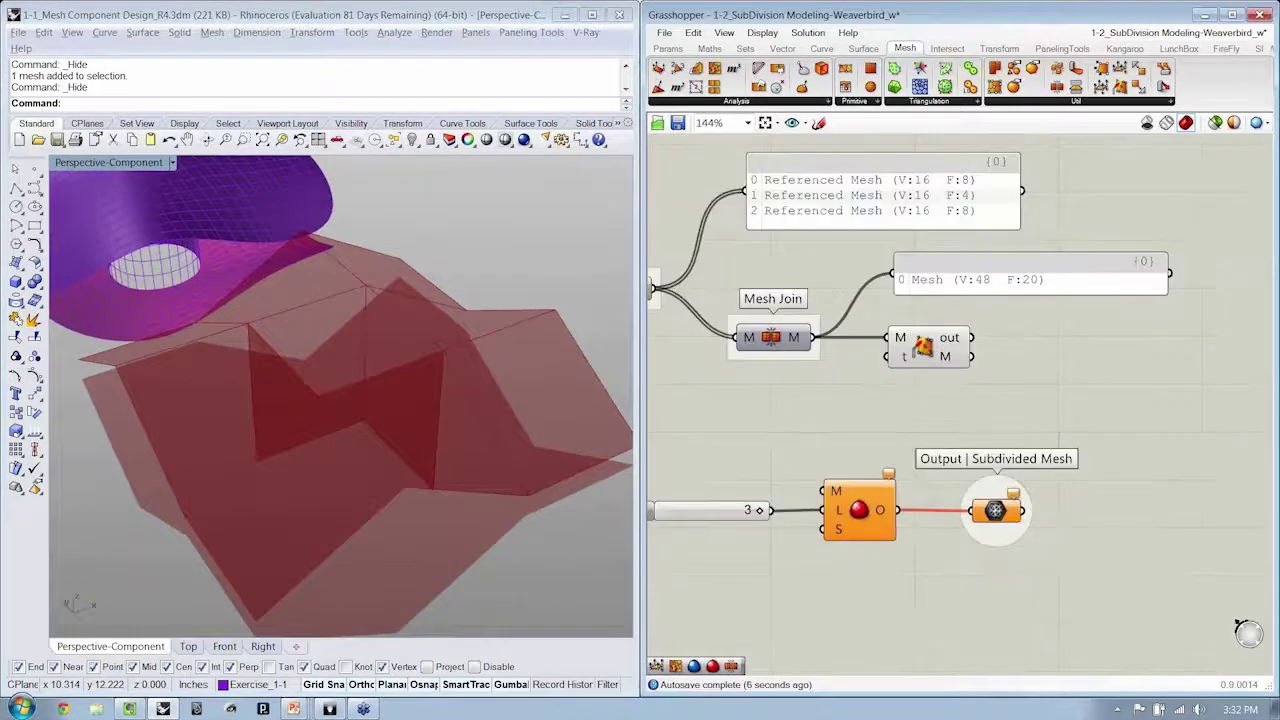
{"action": "scroll", "coordinate": [957, 368], "scroll_direction": "down", "scroll_amount": 1}
{"action": "left_click", "coordinate": [950, 317]}
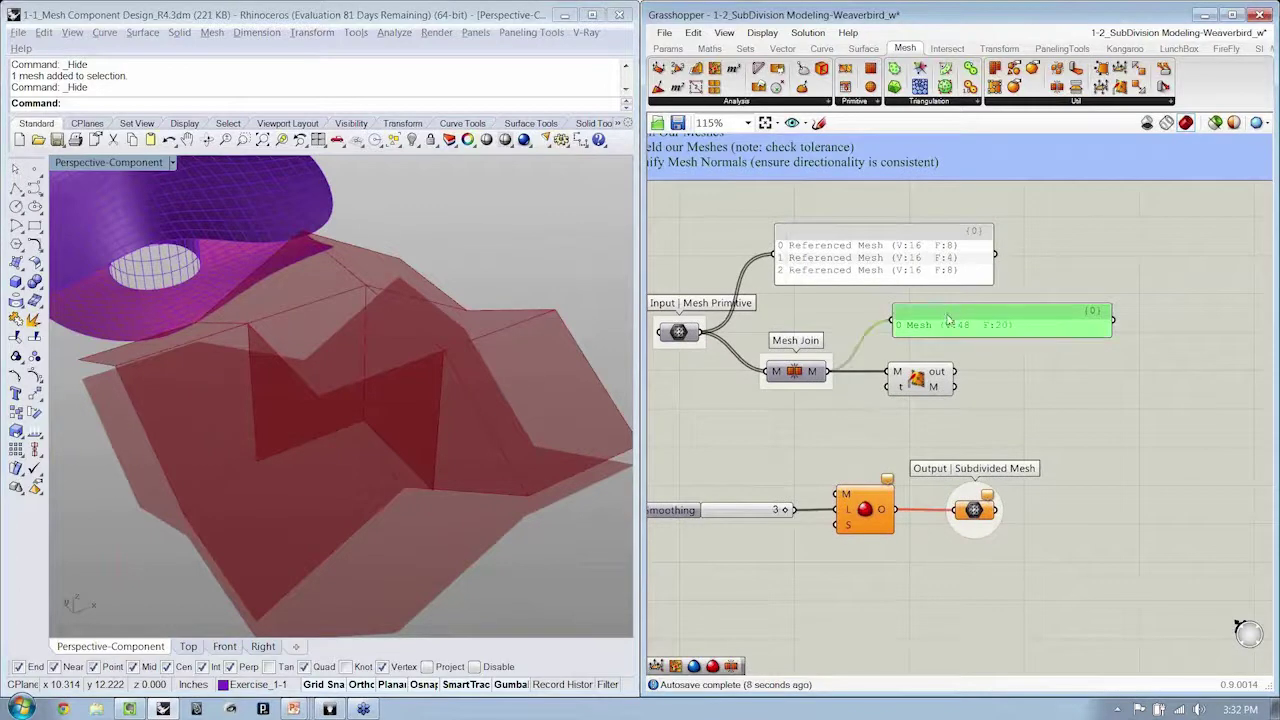
{"action": "key", "text": "ctrl+c"}
{"action": "key", "text": "ctrl+v"}
{"action": "left_click_drag", "start_coordinate": [950, 337], "coordinate": [1083, 374]}
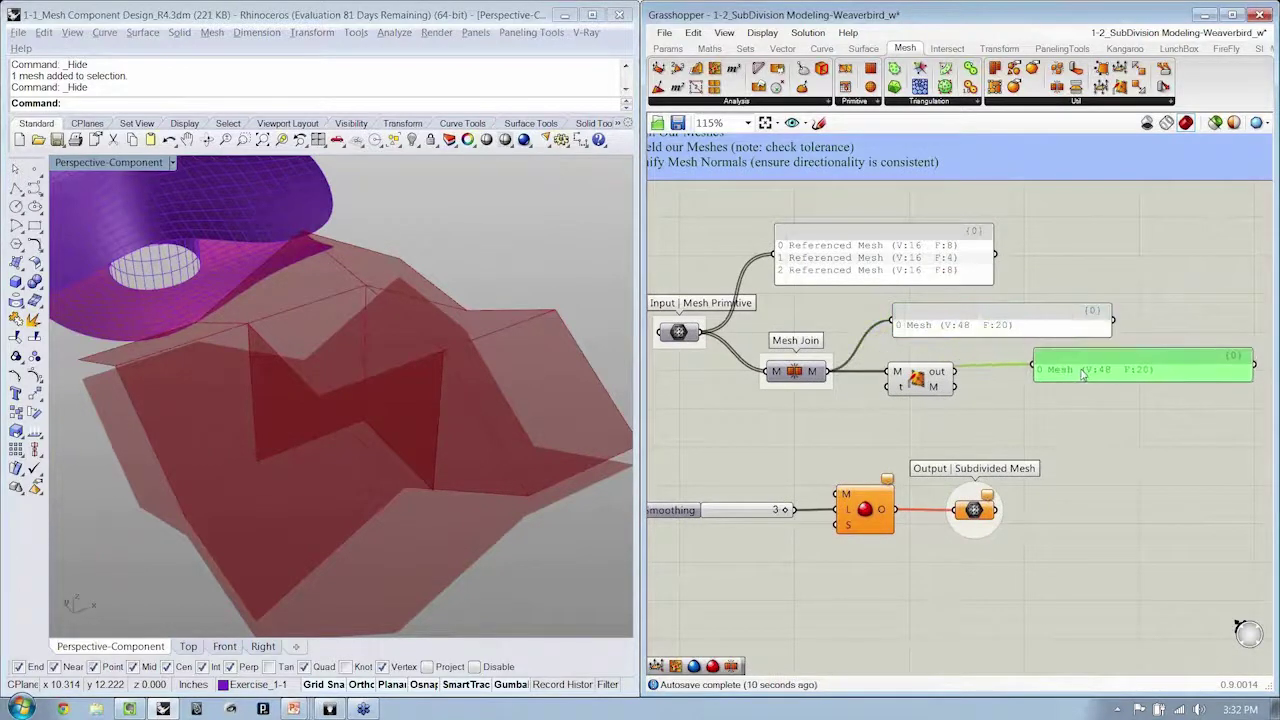
{"action": "left_click_drag", "start_coordinate": [956, 386], "coordinate": [1046, 384]}
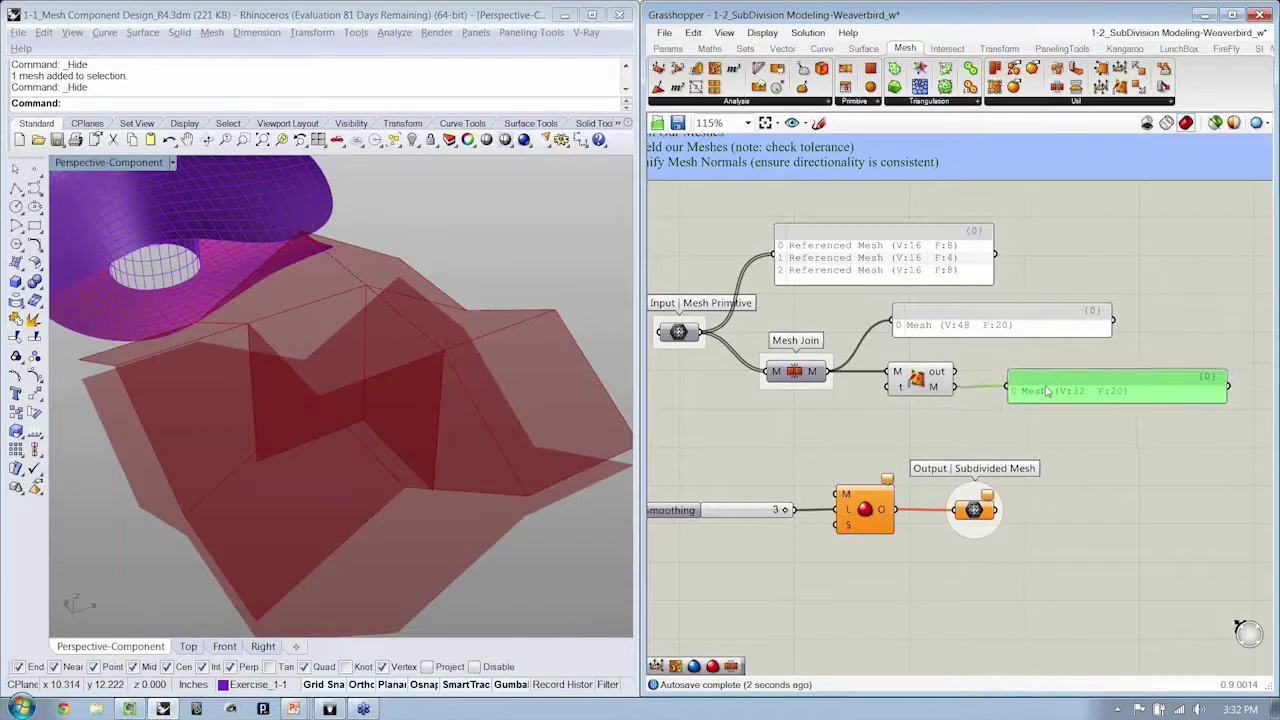
{"action": "left_click", "coordinate": [1059, 428]}
Compare the vertex and face counts of the input, joined and welded meshes in an enlarged Grasshopper window, and restore the window size
{"action": "scroll", "coordinate": [1059, 360], "scroll_direction": "up", "scroll_amount": 4}
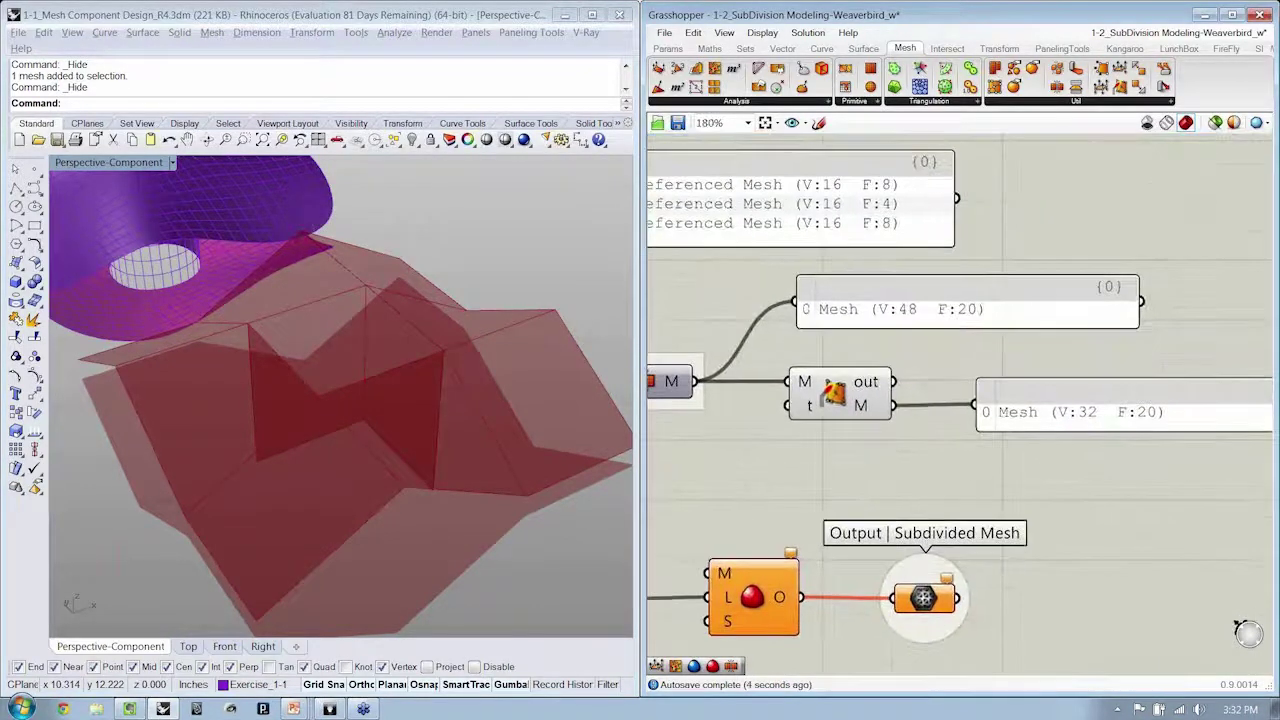
{"action": "key", "text": "super+Up"}
{"action": "right_click_drag", "start_coordinate": [442, 343], "coordinate": [874, 387]}
{"action": "scroll", "coordinate": [652, 408], "scroll_direction": "up", "scroll_amount": 2}
{"action": "right_click_drag", "start_coordinate": [652, 408], "coordinate": [646, 450]}
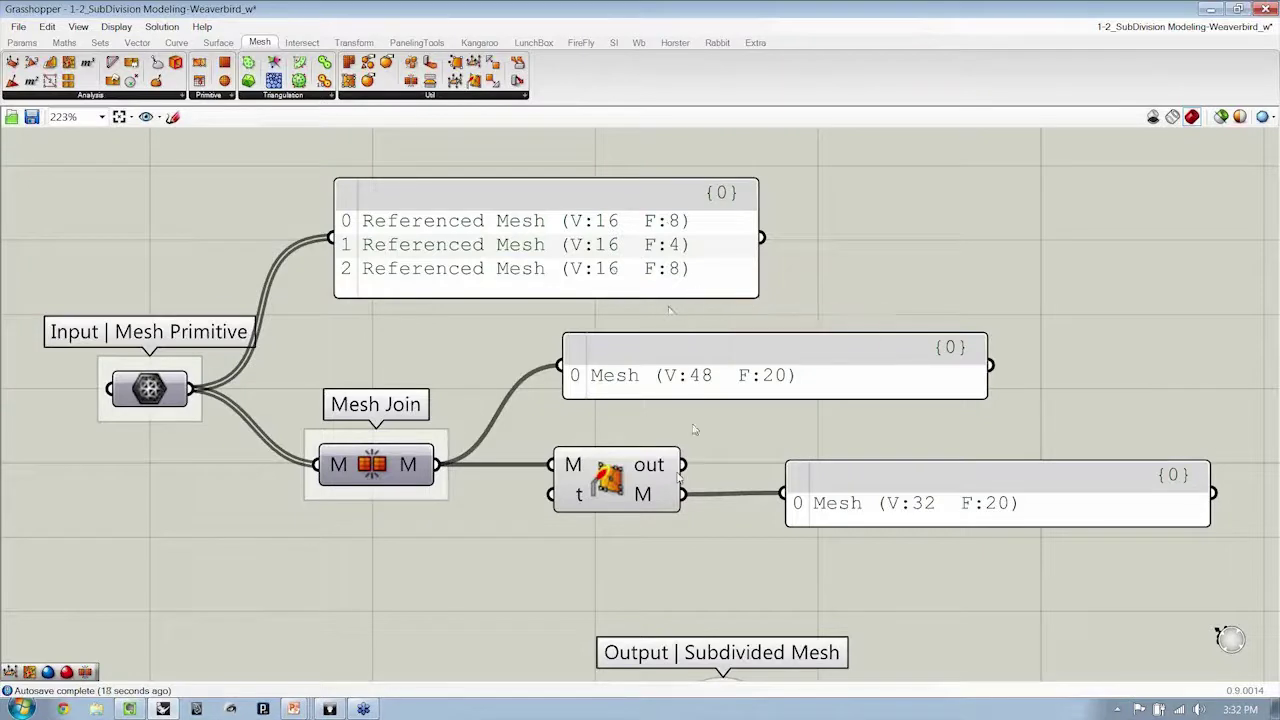
{"action": "mouse_move", "coordinate": [575, 471]}
{"action": "double_click", "coordinate": [809, 6]}
{"action": "right_click_drag", "start_coordinate": [1161, 526], "coordinate": [868, 372]}
{"action": "scroll", "coordinate": [868, 372], "scroll_direction": "down", "scroll_amount": 2}
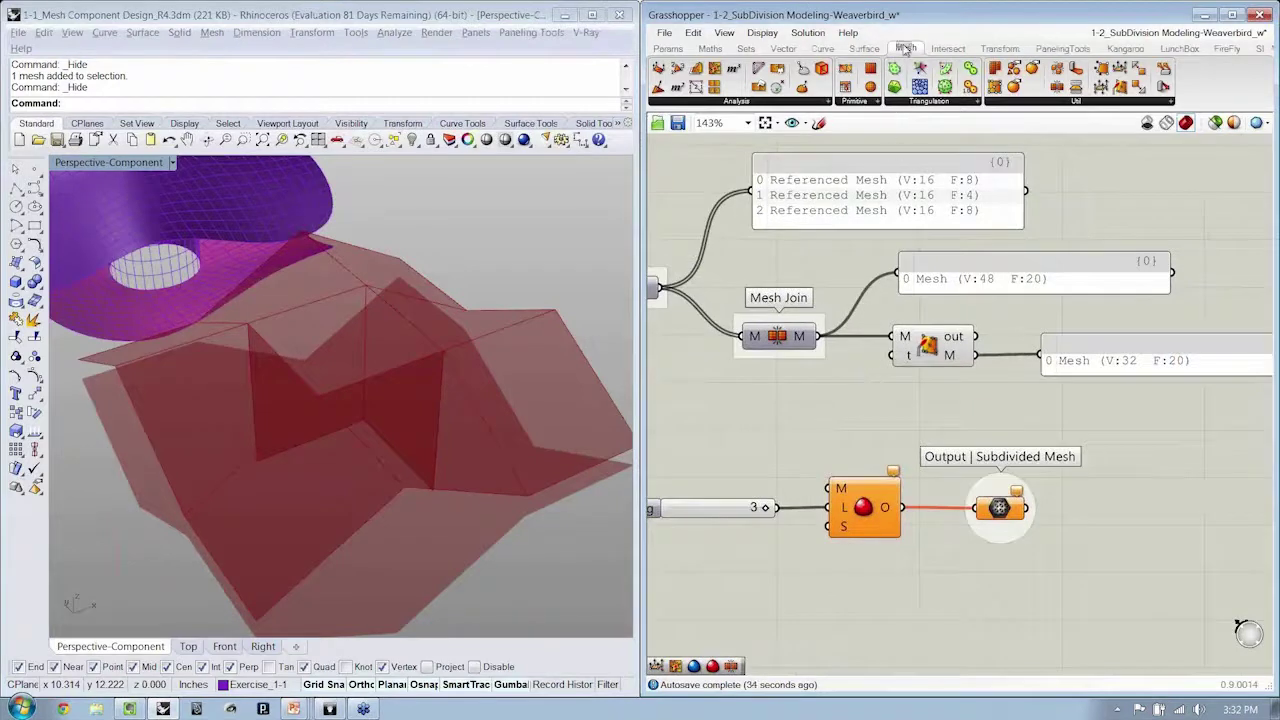
Add a mesh Decompose component below the weld component
{"action": "left_click", "coordinate": [827, 101]}
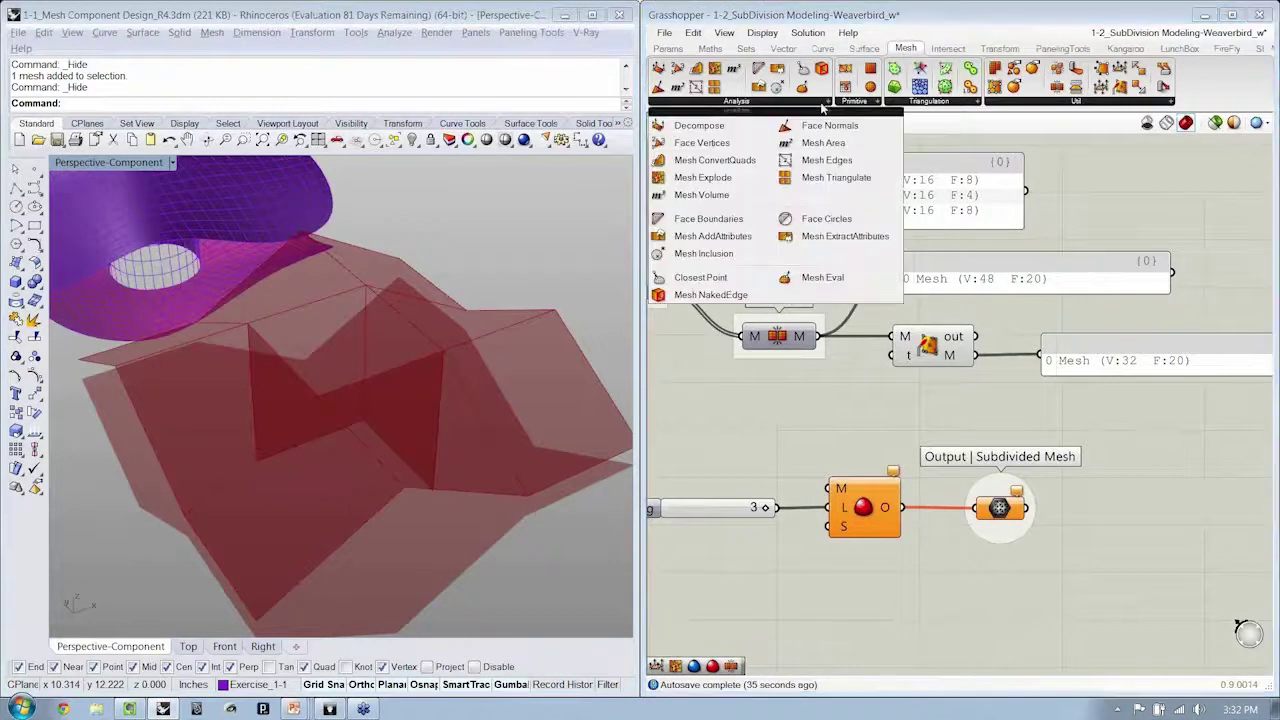
{"action": "left_click", "coordinate": [706, 130]}
{"action": "left_click", "coordinate": [1010, 411]}
Move the subdivision and output components lower, and connect the Decompose component to the welded mesh output M
{"action": "right_click_drag", "start_coordinate": [1090, 492], "coordinate": [1101, 394]}
{"action": "left_click_drag", "start_coordinate": [1100, 394], "coordinate": [738, 464]}
{"action": "left_click_drag", "start_coordinate": [876, 401], "coordinate": [871, 564]}
{"action": "left_click", "coordinate": [958, 455]}
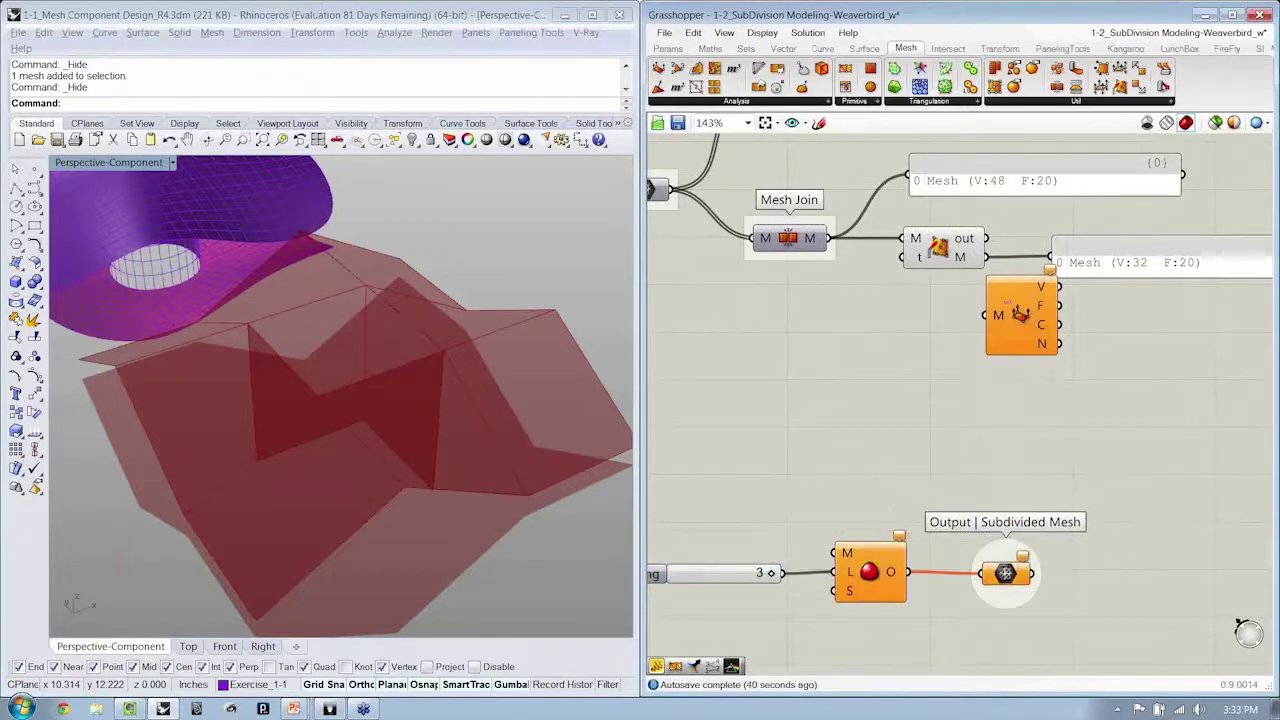
{"action": "left_click_drag", "start_coordinate": [1010, 305], "coordinate": [1075, 340]}
{"action": "left_click_drag", "start_coordinate": [985, 257], "coordinate": [1045, 350]}
Inspect the welded mesh's vertices around the central opening, switching the preview to wireframe and back to shaded
{"action": "right_click_drag", "start_coordinate": [527, 407], "coordinate": [439, 447]}
{"action": "scroll", "coordinate": [425, 411], "scroll_direction": "up", "scroll_amount": 4}
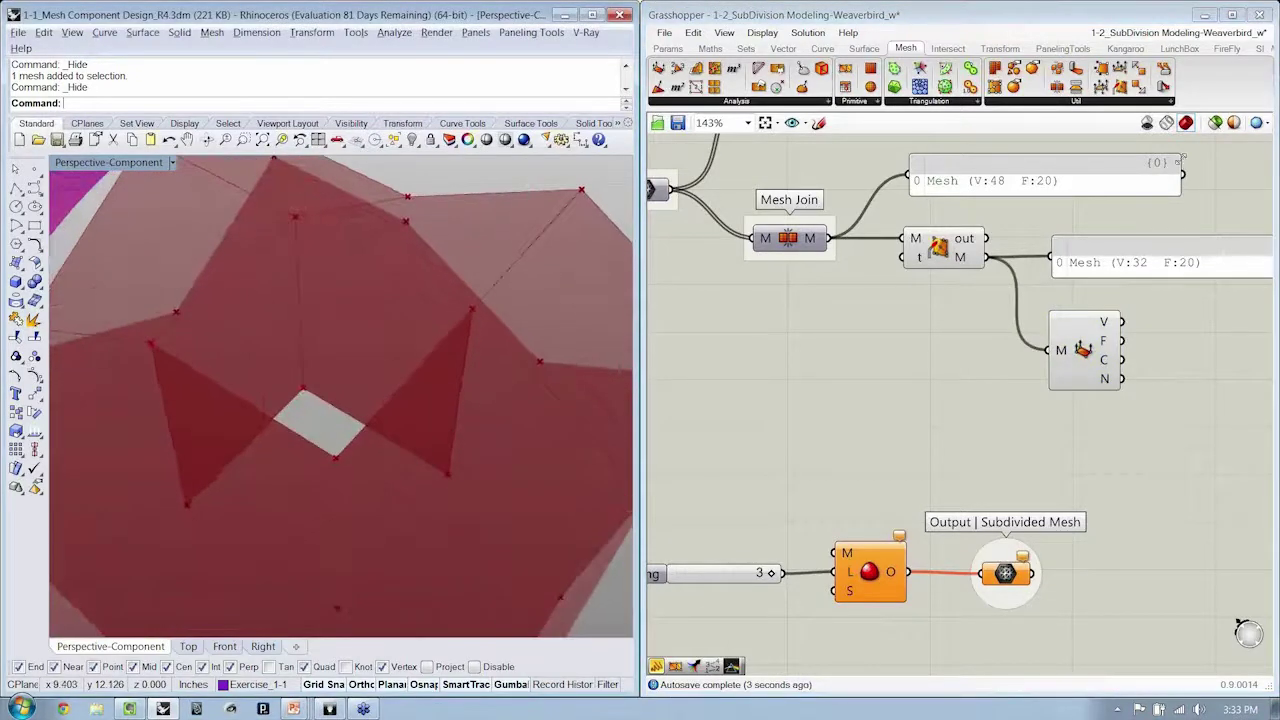
{"action": "left_click", "coordinate": [1167, 124]}
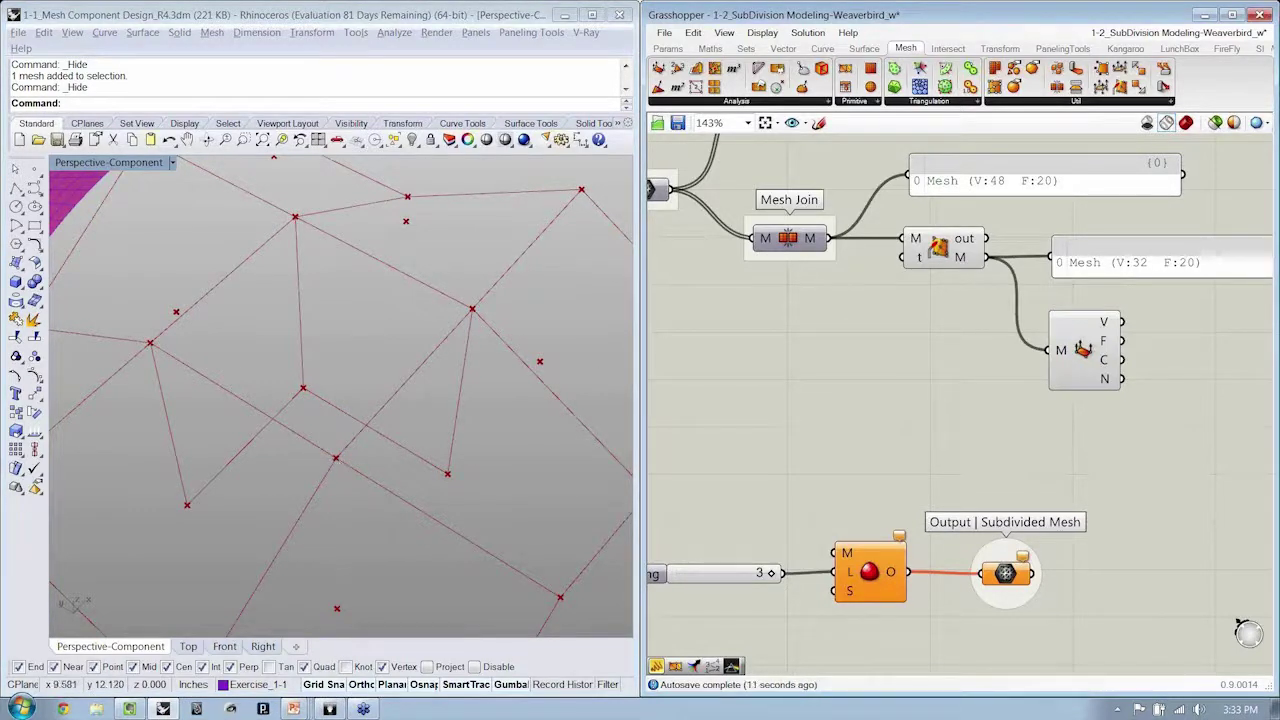
{"action": "left_click", "coordinate": [1186, 122]}
{"action": "right_click_drag", "start_coordinate": [497, 420], "coordinate": [482, 422]}
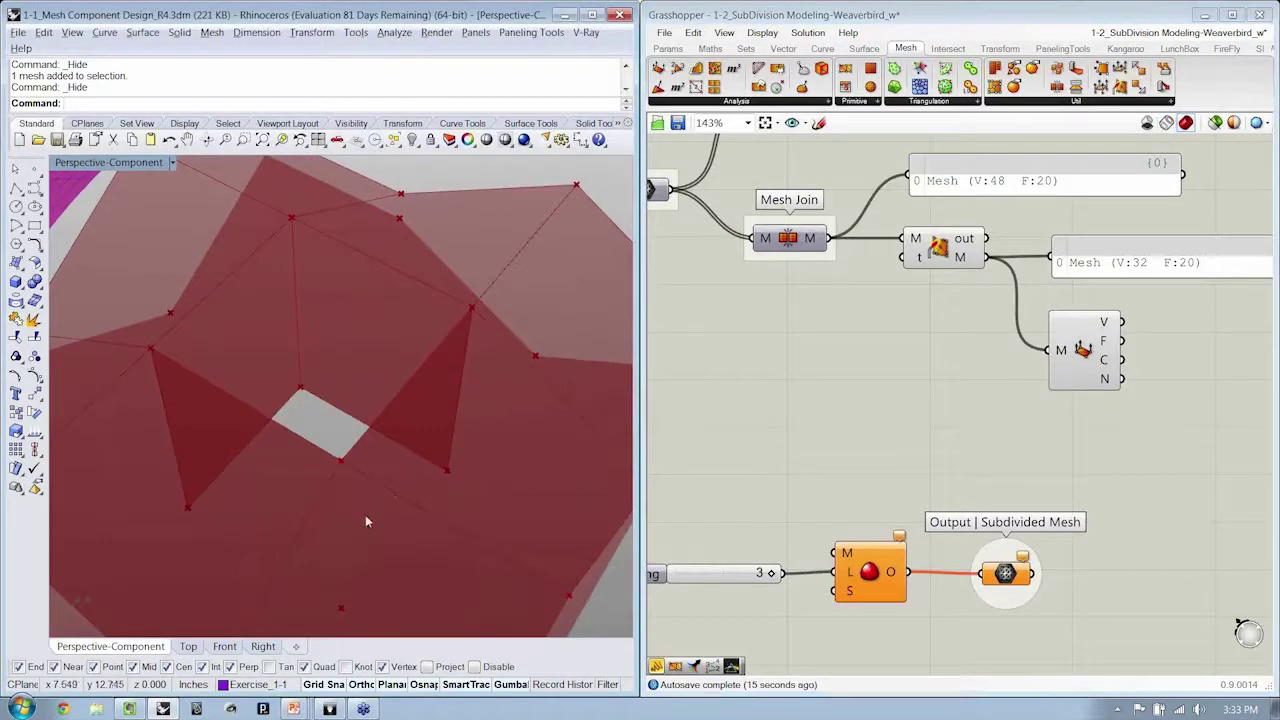
{"action": "right_click_drag", "start_coordinate": [263, 496], "coordinate": [366, 450]}
Group the weld component and label the group "Mesh Weld"
{"action": "right_click_drag", "start_coordinate": [1063, 266], "coordinate": [1036, 297]}
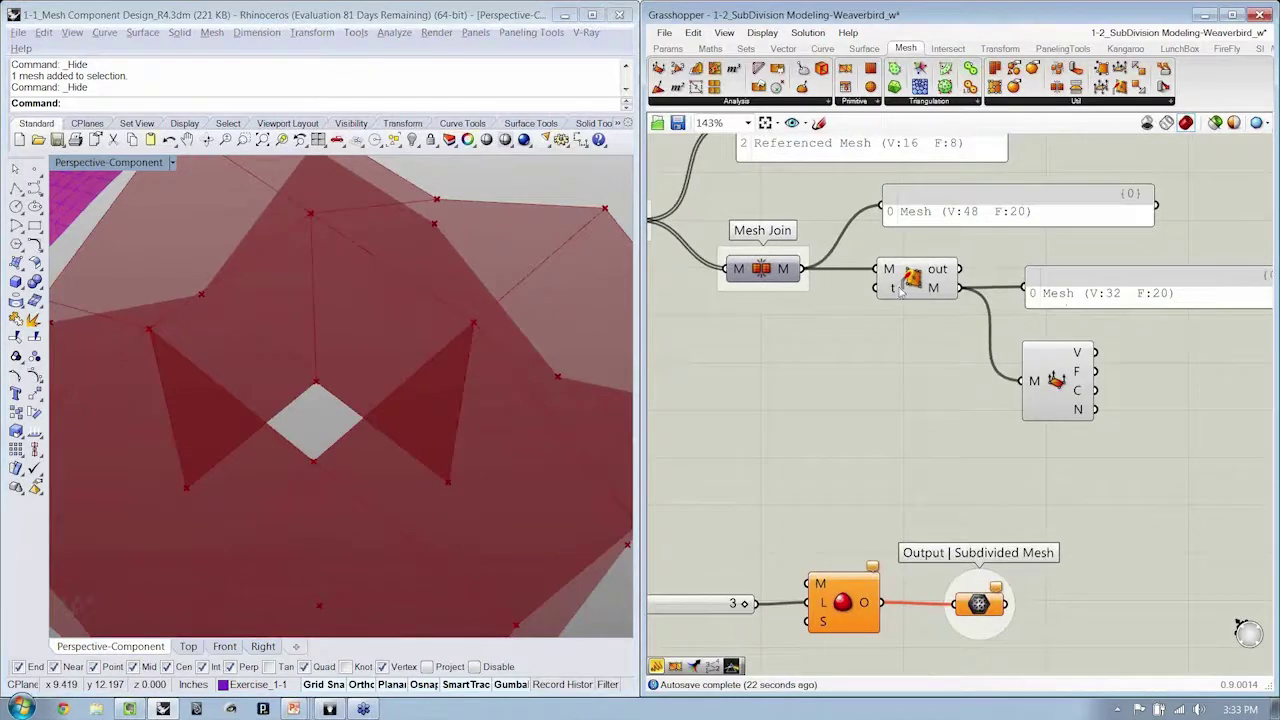
{"action": "right_click_drag", "start_coordinate": [905, 285], "coordinate": [919, 331]}
{"action": "left_click", "coordinate": [922, 318]}
{"action": "scroll", "coordinate": [930, 302], "scroll_direction": "up", "scroll_amount": 3}
{"action": "right_click", "coordinate": [930, 298]}
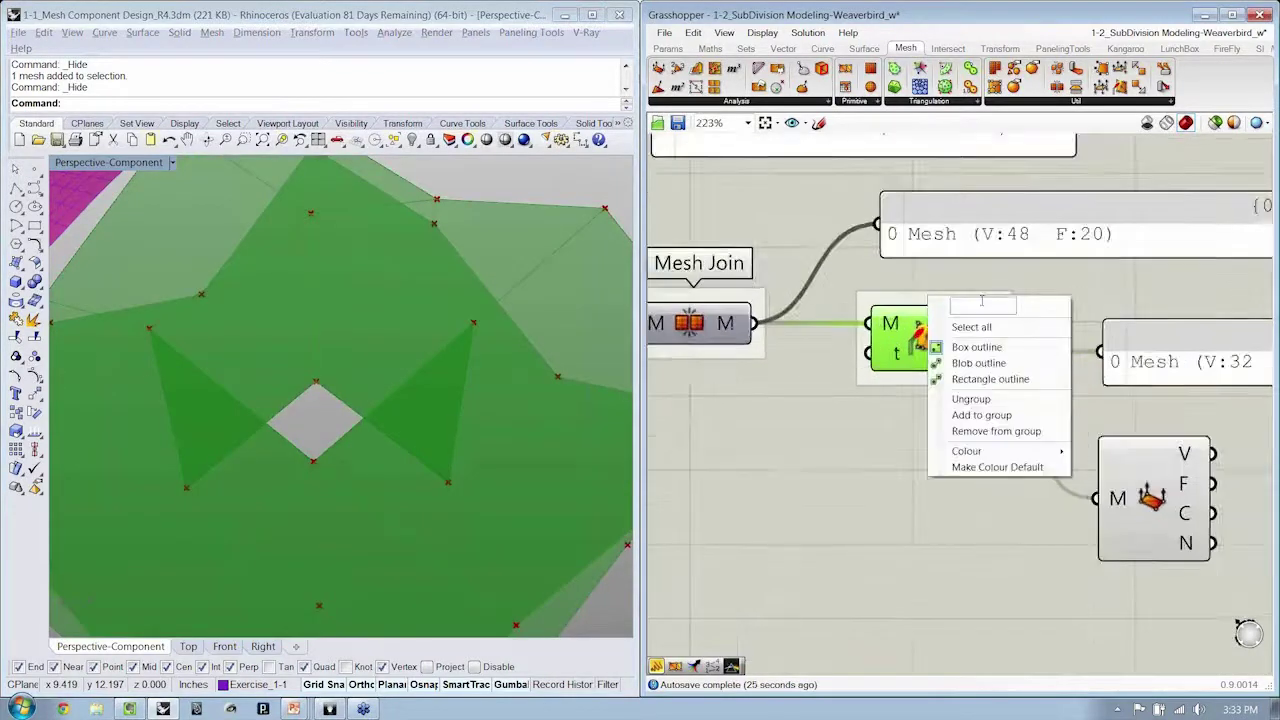
{"action": "type", "text": "Mesh Weld"}
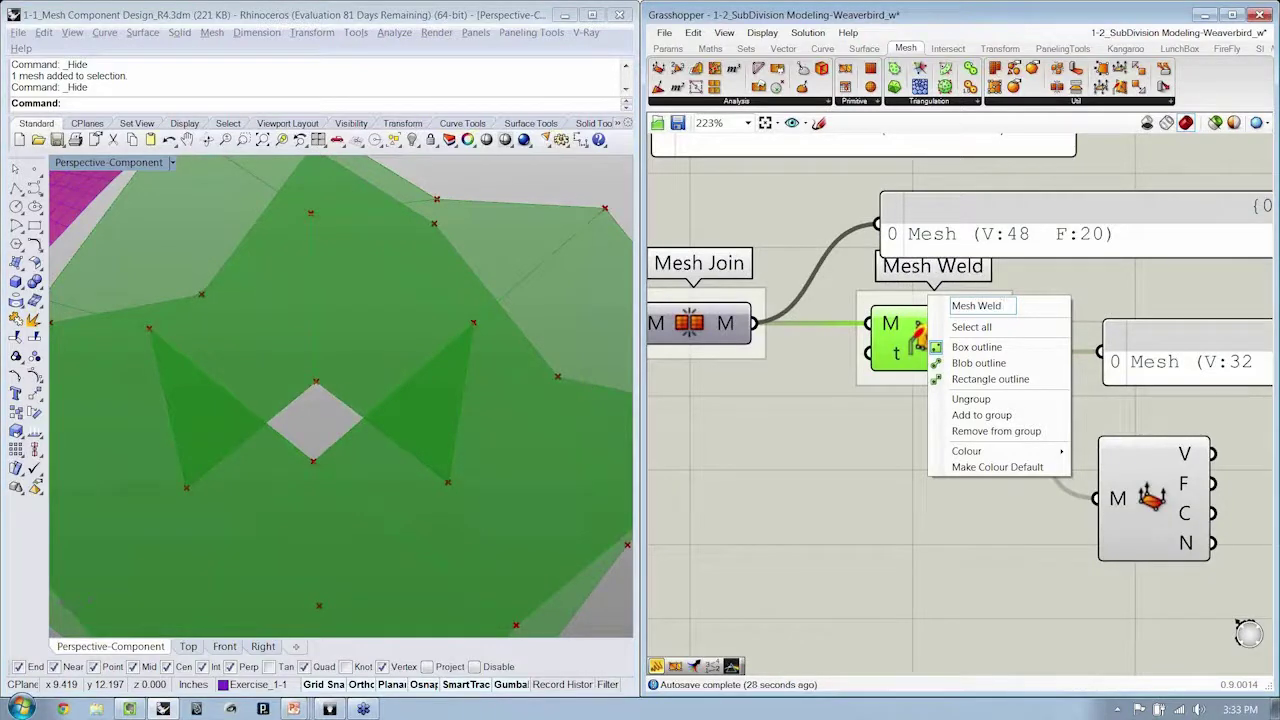
{"action": "key", "text": "Escape"}
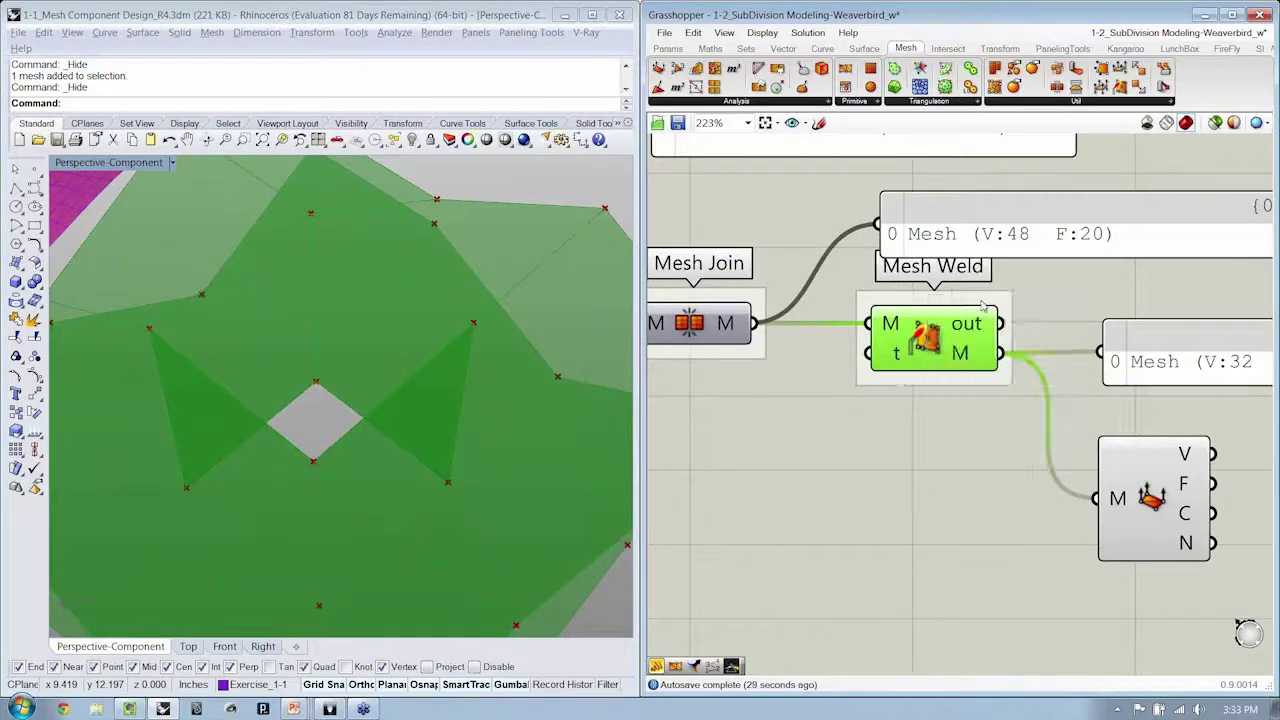
Move the weld group and Decompose component lower, and place the welded mesh's data panel above the weld group's level
{"action": "left_click", "coordinate": [1061, 359]}
{"action": "right_click_drag", "start_coordinate": [1041, 354], "coordinate": [1013, 331]}
{"action": "left_click_drag", "start_coordinate": [1113, 277], "coordinate": [905, 479]}
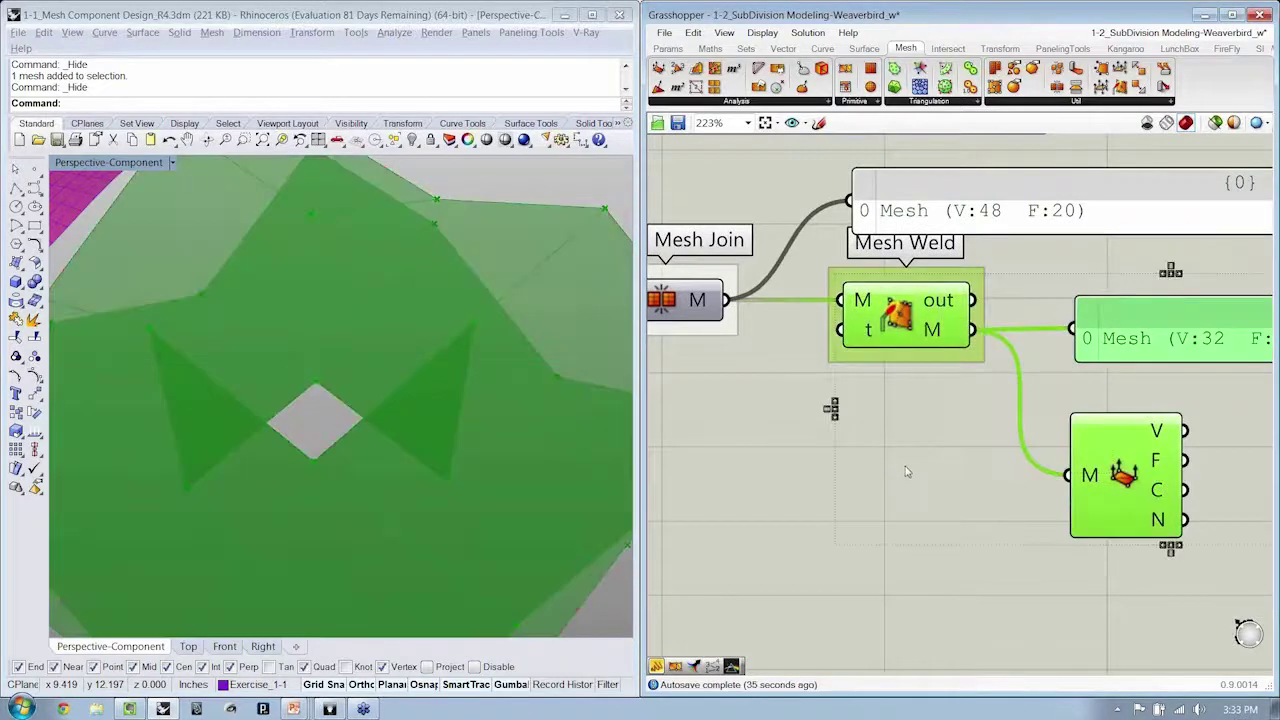
{"action": "left_click_drag", "start_coordinate": [885, 325], "coordinate": [885, 396]}
{"action": "left_click", "coordinate": [1083, 306]}
{"action": "scroll", "coordinate": [1083, 320], "scroll_direction": "down", "scroll_amount": 1}
{"action": "right_click_drag", "start_coordinate": [1083, 342], "coordinate": [974, 354]}
{"action": "left_click_drag", "start_coordinate": [1050, 400], "coordinate": [1050, 324]}
{"action": "left_click", "coordinate": [880, 575]}
{"action": "scroll", "coordinate": [880, 575], "scroll_direction": "down", "scroll_amount": 1}
{"action": "right_click_drag", "start_coordinate": [1077, 394], "coordinate": [1107, 384]}
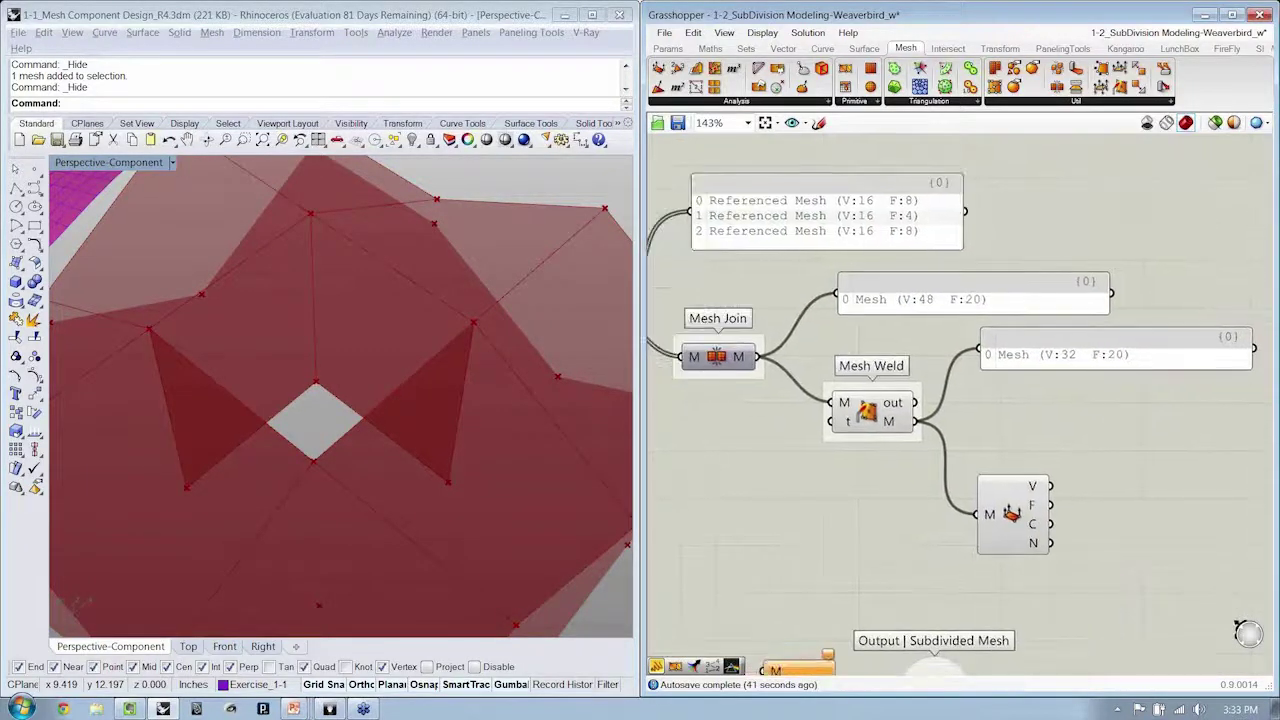
Examine the welded mesh in the viewport along with its Decompose component and the weld component's M output
{"action": "mouse_move", "coordinate": [389, 425]}
{"action": "right_mouse_down"}
{"action": "mouse_move", "coordinate": [389, 366]}
{"action": "mouse_move", "coordinate": [391, 440]}
{"action": "right_mouse_up"}
{"action": "scroll", "coordinate": [389, 400], "scroll_direction": "down", "scroll_amount": 7}
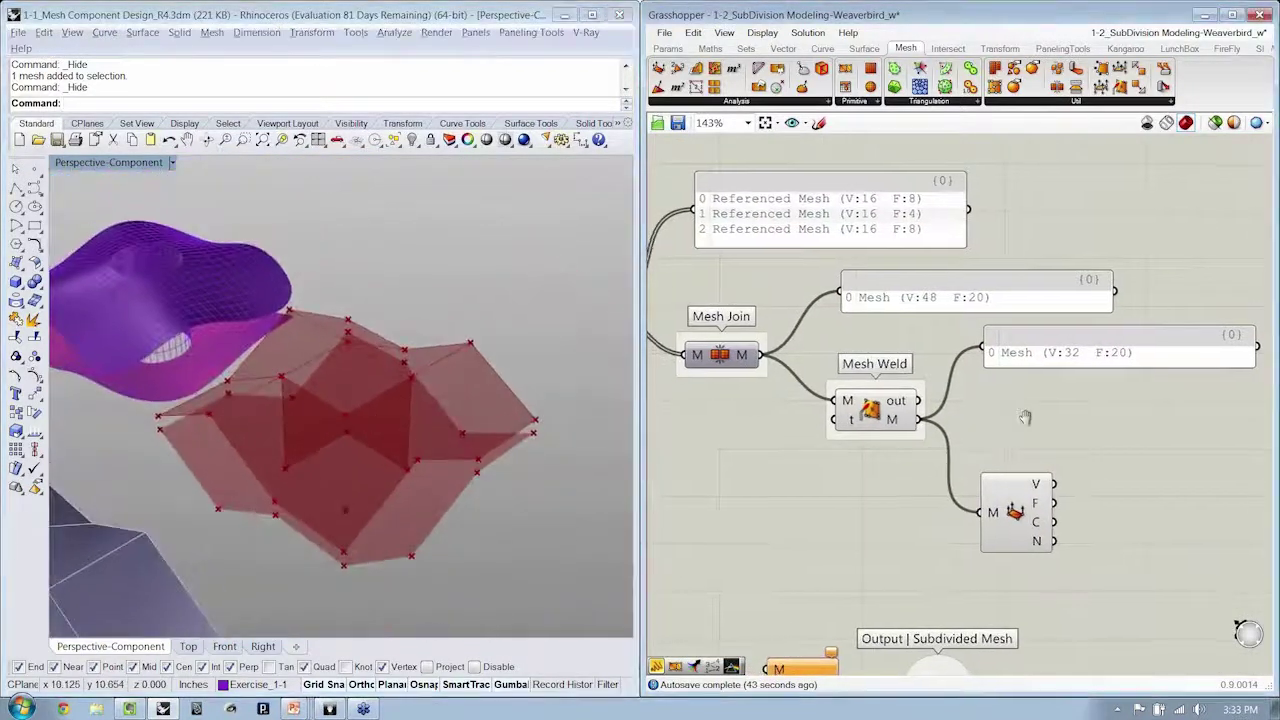
{"action": "scroll", "coordinate": [1005, 466], "scroll_direction": "down", "scroll_amount": 1}
{"action": "right_click_drag", "start_coordinate": [1005, 466], "coordinate": [1071, 347]}
{"action": "left_click", "coordinate": [1067, 418]}
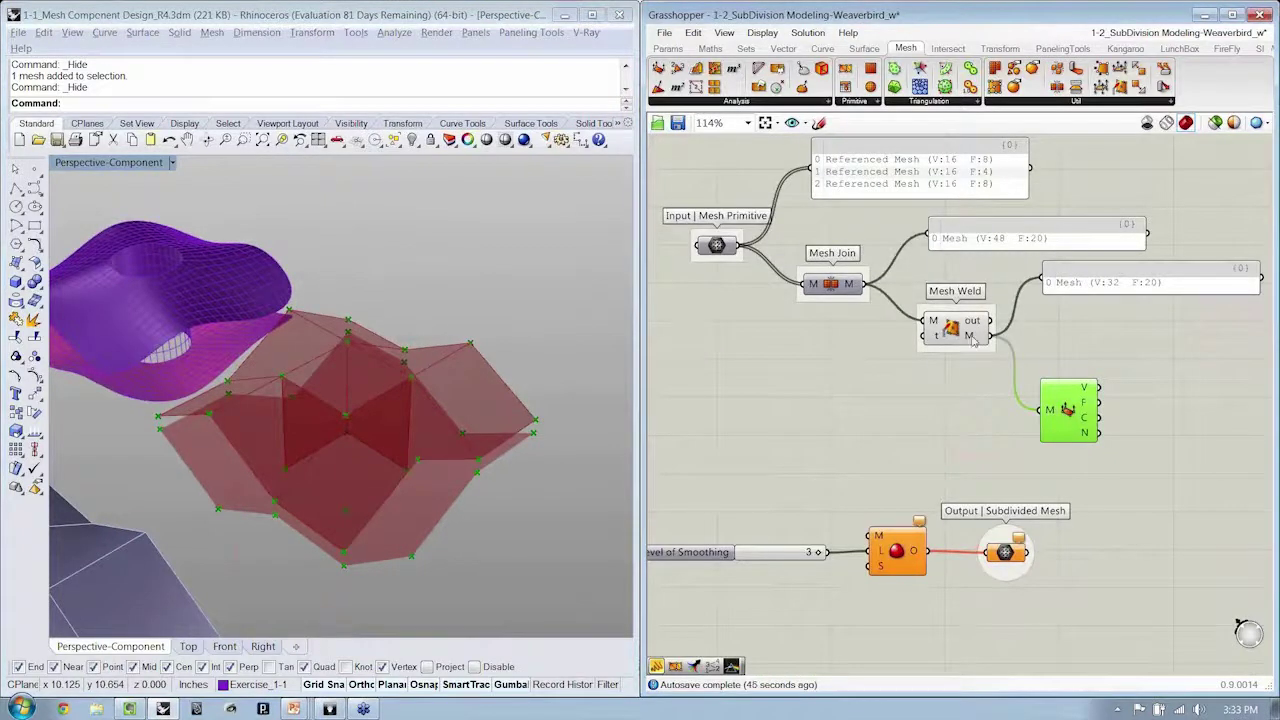
{"action": "mouse_move", "coordinate": [971, 340]}
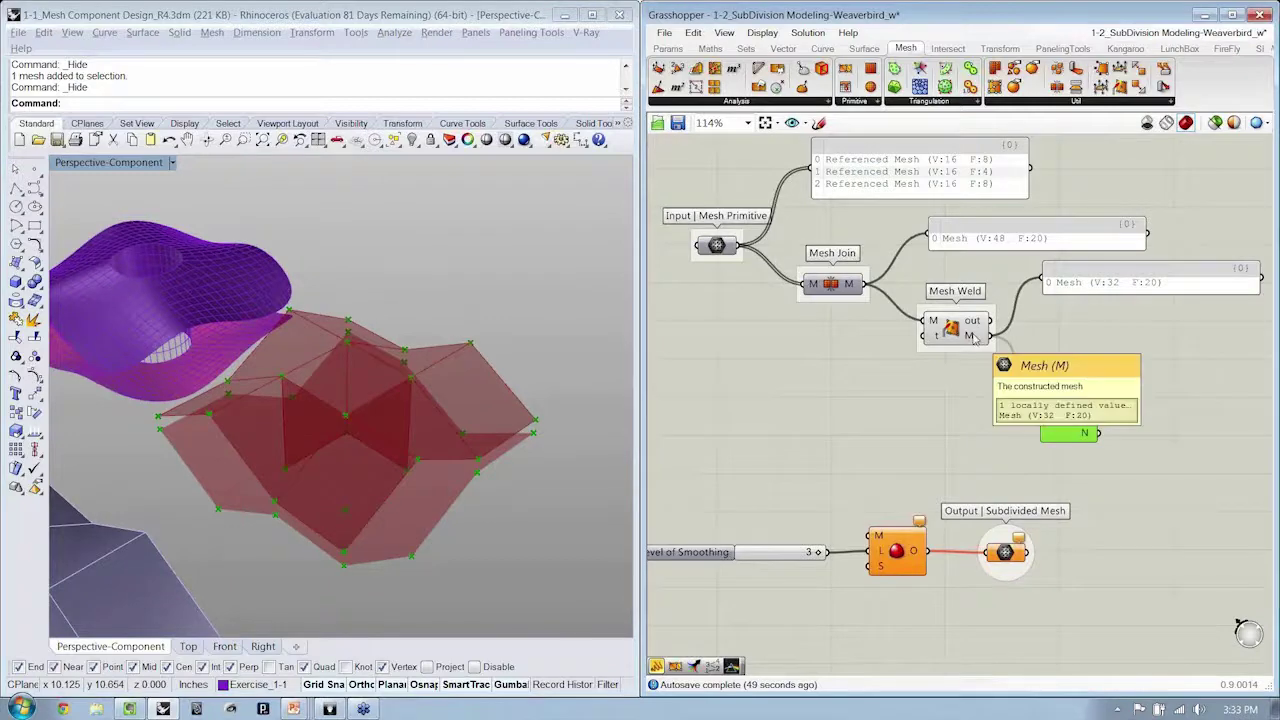
{"action": "scroll", "coordinate": [972, 375], "scroll_direction": "down", "scroll_amount": 1}
{"action": "right_click_drag", "start_coordinate": [971, 380], "coordinate": [961, 416]}
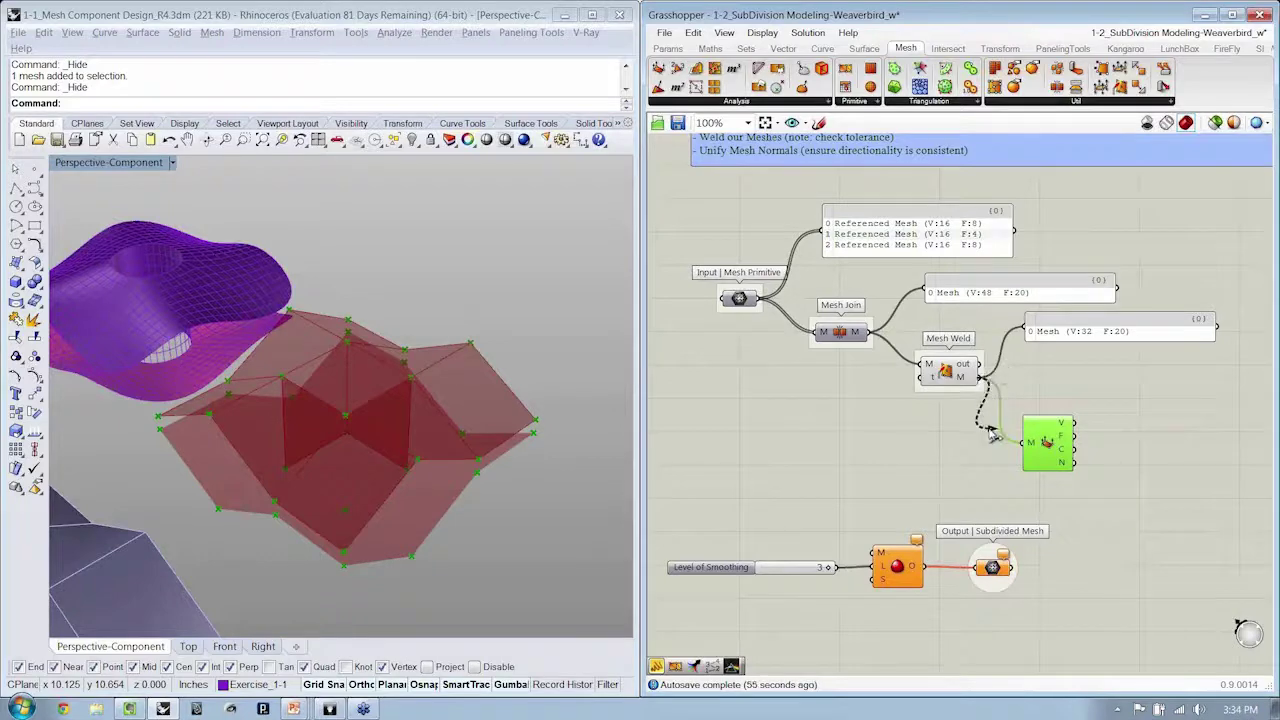
Move the subdivision components and smoothing slider beside the Decompose component, and connect the weld output M to the subdivision input M
{"action": "left_click_drag", "start_coordinate": [1032, 503], "coordinate": [782, 608]}
{"action": "left_click_drag", "start_coordinate": [895, 565], "coordinate": [1156, 533]}
{"action": "right_click_drag", "start_coordinate": [1150, 530], "coordinate": [946, 553]}
{"action": "left_click_drag", "start_coordinate": [946, 553], "coordinate": [1056, 516]}
{"action": "left_click_drag", "start_coordinate": [1187, 590], "coordinate": [1052, 475]}
{"action": "left_click_drag", "start_coordinate": [1077, 521], "coordinate": [1056, 433]}
{"action": "right_click_drag", "start_coordinate": [845, 489], "coordinate": [840, 504]}
{"action": "scroll", "coordinate": [840, 503], "scroll_direction": "up", "scroll_amount": 2}
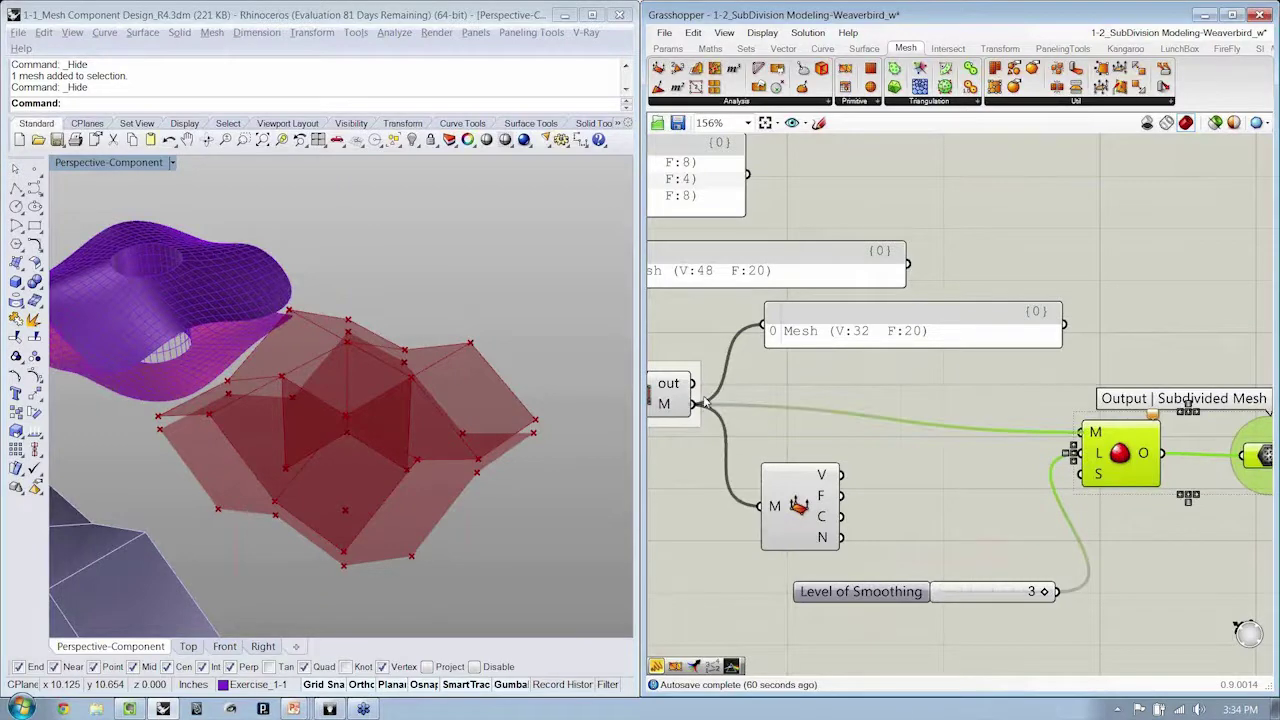
{"action": "left_click", "coordinate": [818, 397]}
{"action": "right_click_drag", "start_coordinate": [796, 469], "coordinate": [860, 466]}
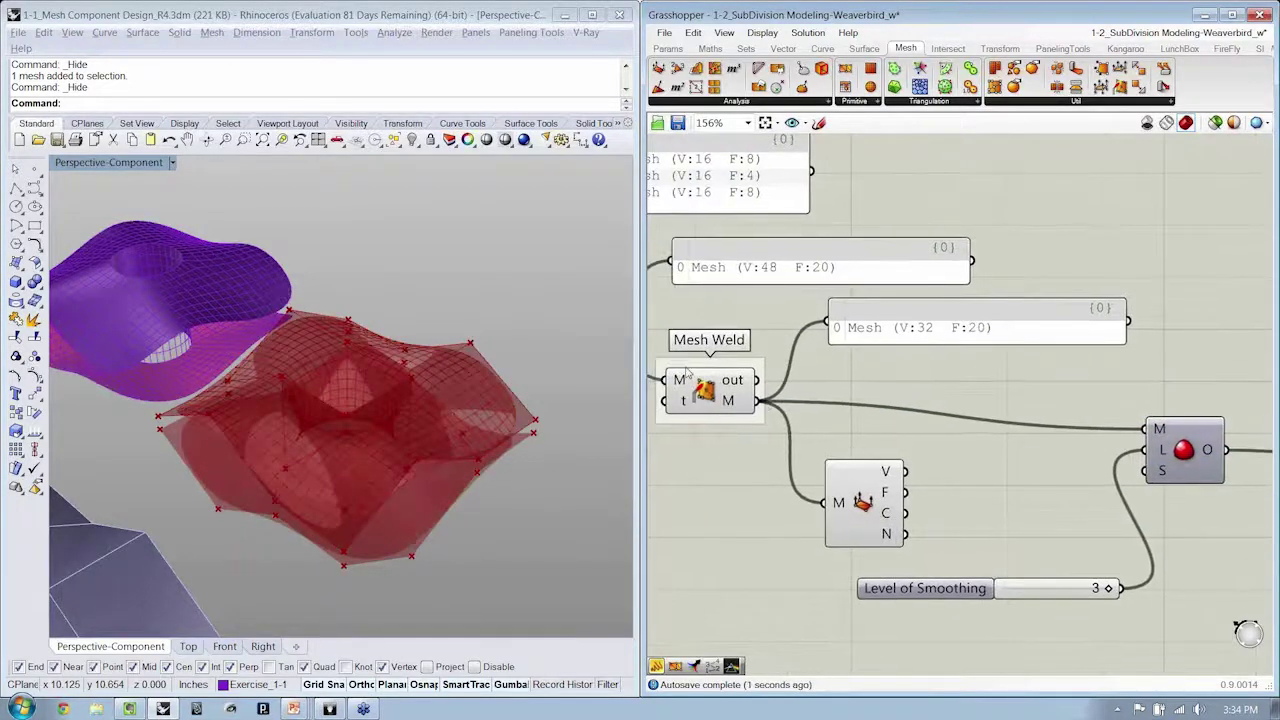
Turn off the preview of the weld component and the Decompose component
{"action": "left_click", "coordinate": [720, 404]}
{"action": "key", "text": "ctrl+q"}
{"action": "left_click", "coordinate": [889, 406]}
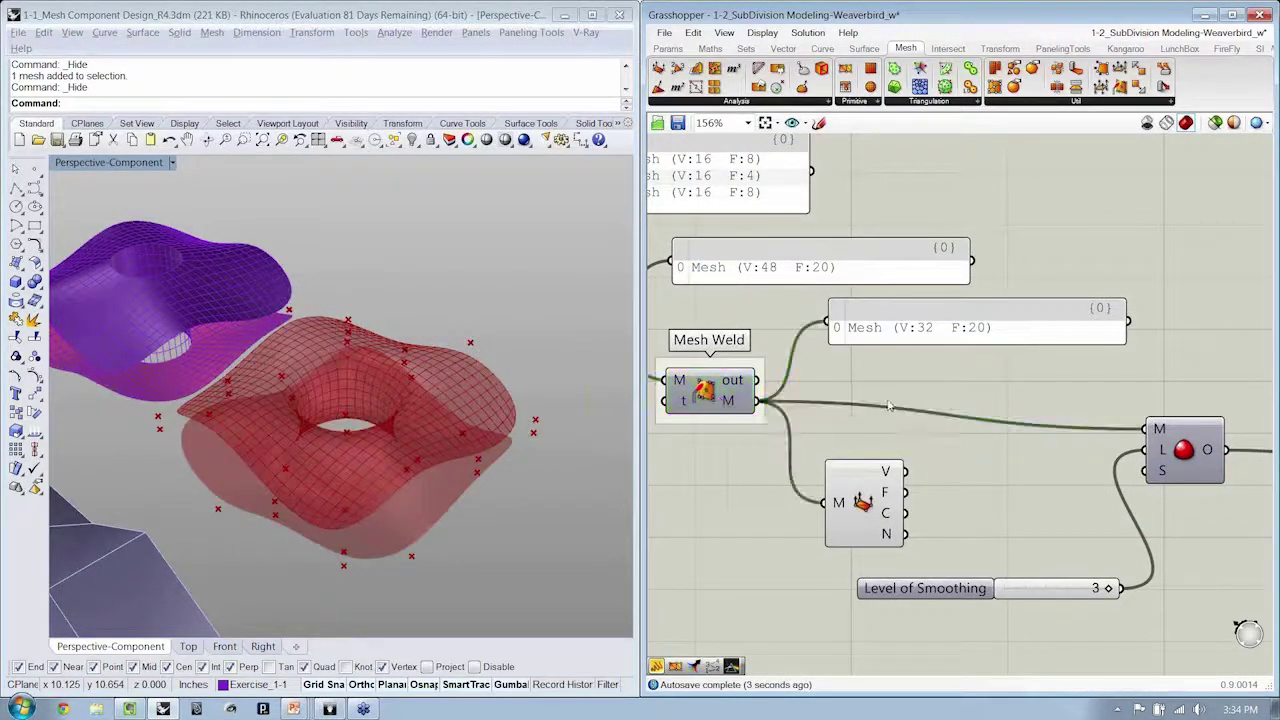
{"action": "left_click", "coordinate": [874, 480]}
{"action": "key", "text": "ctrl+q"}
{"action": "left_click", "coordinate": [926, 419]}
Check the mesh edge preview option and examine the subdivided mesh around its central opening
{"action": "left_click", "coordinate": [764, 33]}
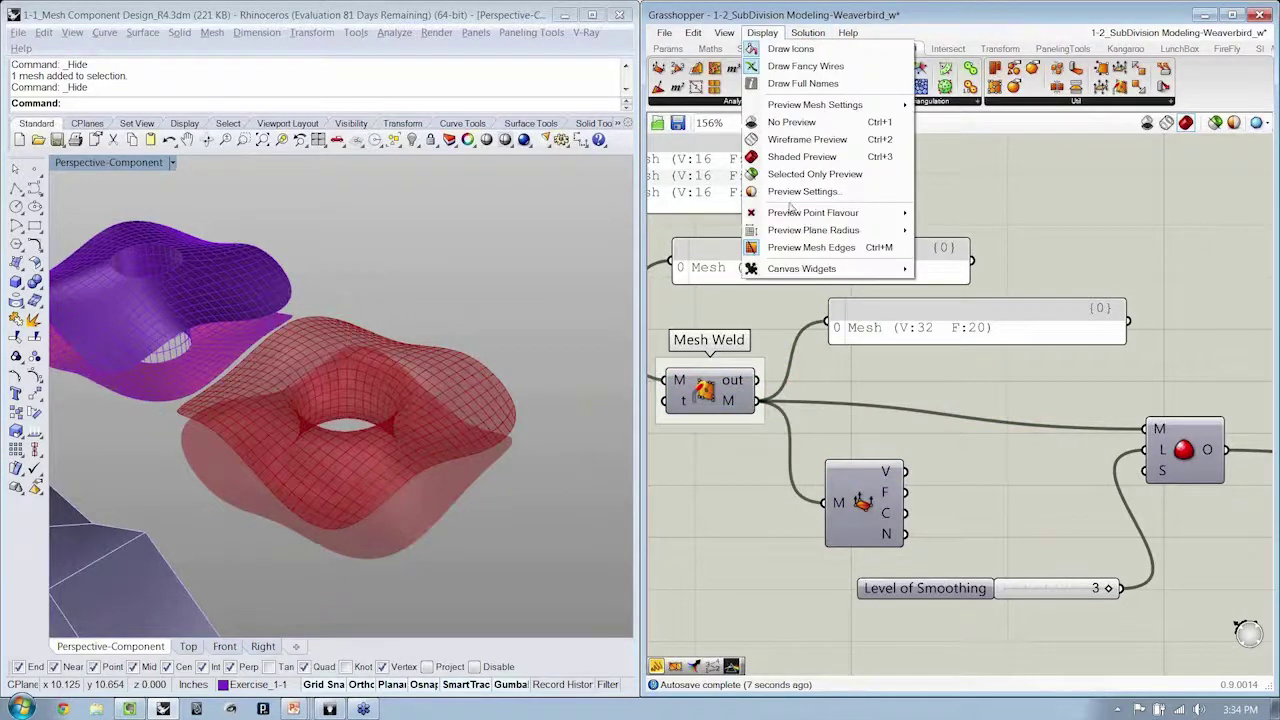
{"action": "left_click", "coordinate": [797, 247]}
{"action": "right_click_drag", "start_coordinate": [231, 336], "coordinate": [395, 406]}
{"action": "scroll", "coordinate": [326, 403], "scroll_direction": "up", "scroll_amount": 4}
{"action": "scroll", "coordinate": [395, 410], "scroll_direction": "up", "scroll_amount": 4}
{"action": "right_click_drag", "start_coordinate": [398, 436], "coordinate": [482, 365]}
Shift the Catmull-Clark component slightly and line up the Output | Subdivided Mesh component level with it
{"action": "scroll", "coordinate": [1000, 489], "scroll_direction": "down", "scroll_amount": 1}
{"action": "right_click_drag", "start_coordinate": [1005, 492], "coordinate": [903, 456]}
{"action": "left_click_drag", "start_coordinate": [968, 448], "coordinate": [955, 425]}
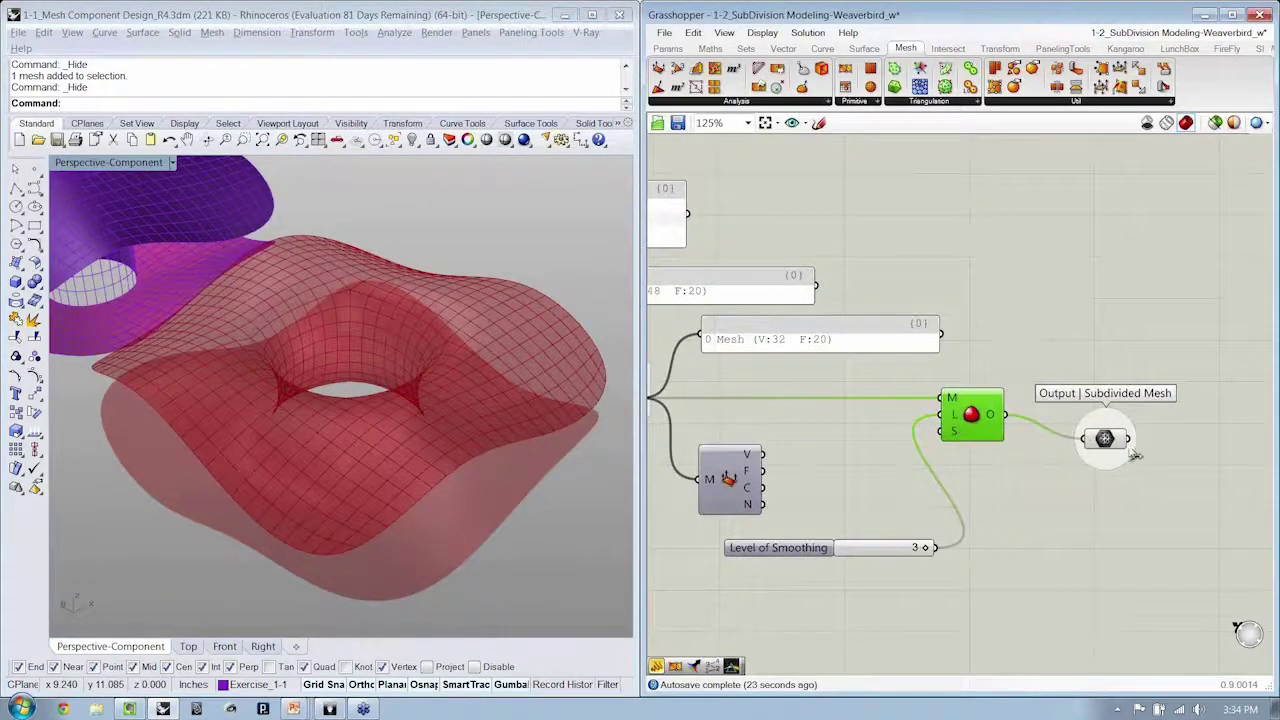
{"action": "left_click_drag", "start_coordinate": [1133, 455], "coordinate": [1115, 431]}
{"action": "left_click", "coordinate": [803, 515]}
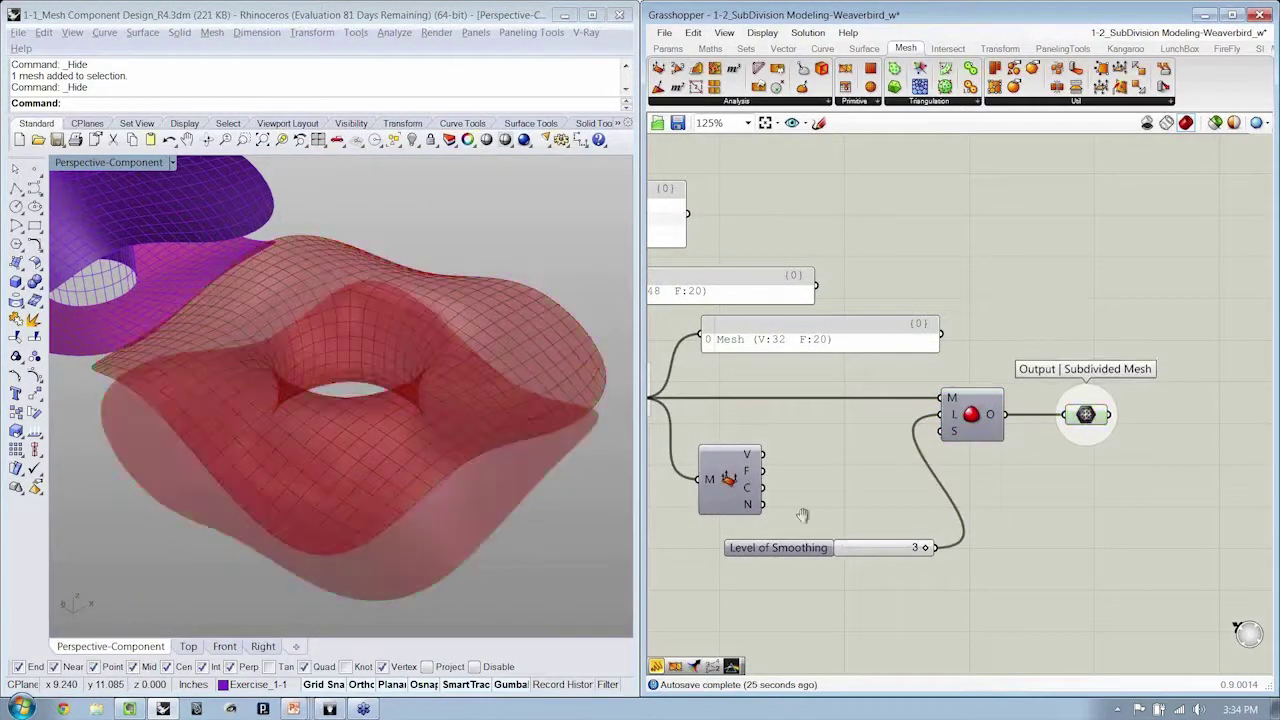
Move the Level of Smoothing slider up beside the subdivision component and delete the Decompose component
{"action": "right_click_drag", "start_coordinate": [803, 515], "coordinate": [882, 504]}
{"action": "left_click_drag", "start_coordinate": [877, 544], "coordinate": [869, 423]}
{"action": "left_click_drag", "start_coordinate": [807, 469], "coordinate": [805, 525]}
{"action": "key", "text": "Delete"}
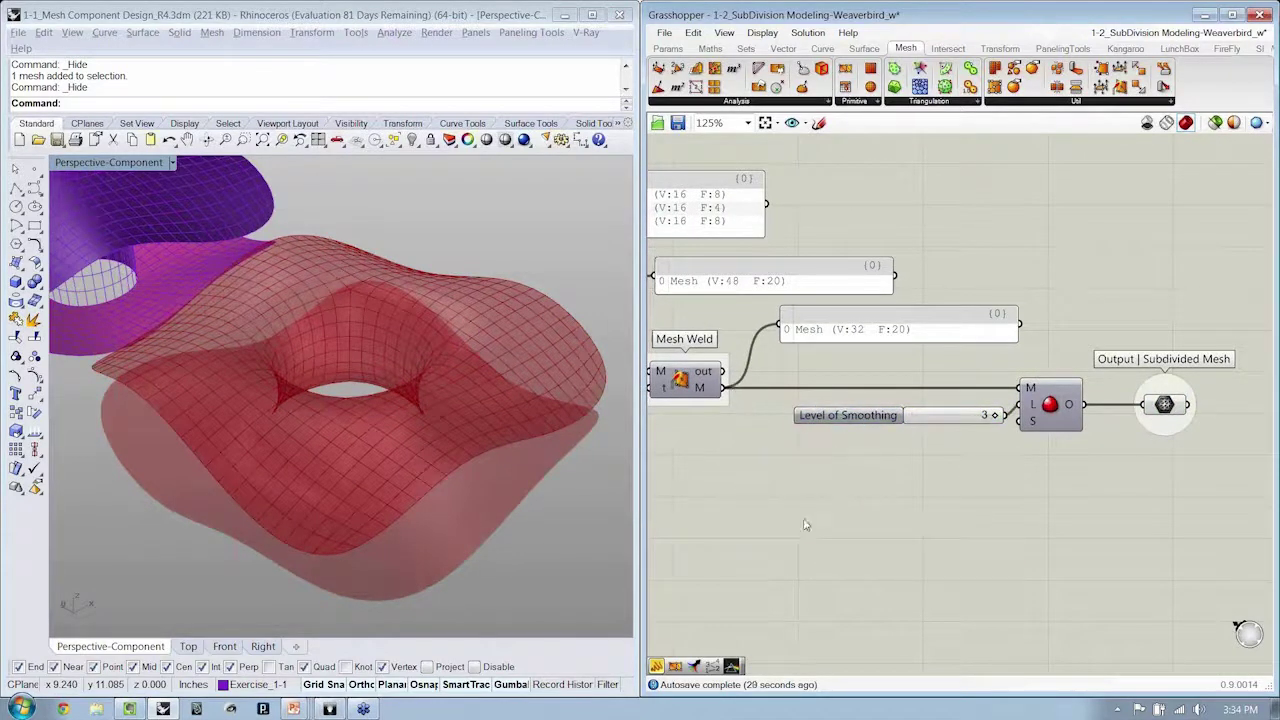
Place the Level of Smoothing slider below the weld group and move the subdivision and output components closer to the weld
{"action": "left_click_drag", "start_coordinate": [840, 416], "coordinate": [696, 456]}
{"action": "left_click_drag", "start_coordinate": [1231, 481], "coordinate": [1062, 400]}
{"action": "left_click_drag", "start_coordinate": [1056, 415], "coordinate": [920, 416]}
{"action": "left_click", "coordinate": [872, 507]}
{"action": "right_click_drag", "start_coordinate": [866, 511], "coordinate": [982, 532]}
{"action": "left_click_drag", "start_coordinate": [905, 475], "coordinate": [824, 474]}
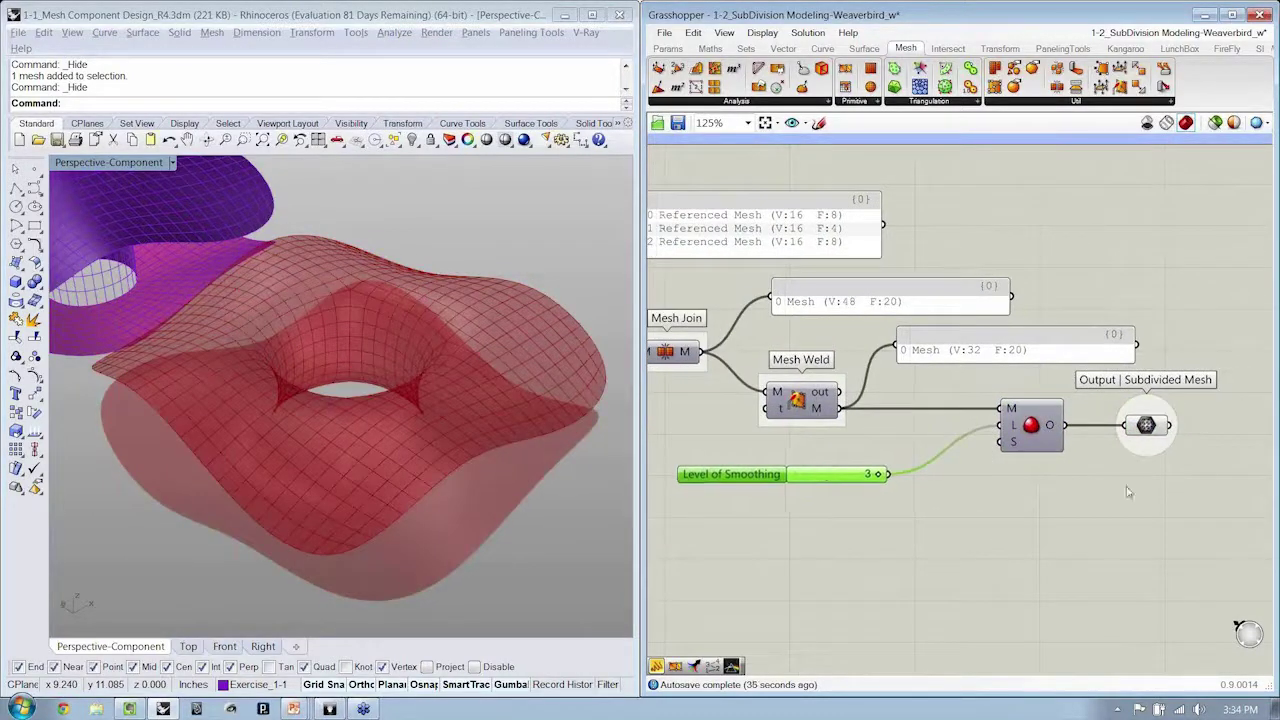
{"action": "left_click_drag", "start_coordinate": [1189, 487], "coordinate": [1040, 410]}
{"action": "left_click_drag", "start_coordinate": [1036, 418], "coordinate": [970, 424]}
{"action": "left_click", "coordinate": [1004, 523]}
{"action": "right_click_drag", "start_coordinate": [1006, 527], "coordinate": [1104, 537]}
Maximize the Grasshopper window, group the subdivision component and label the group "WB | Catmull Clark"
{"action": "left_click", "coordinate": [1232, 16]}
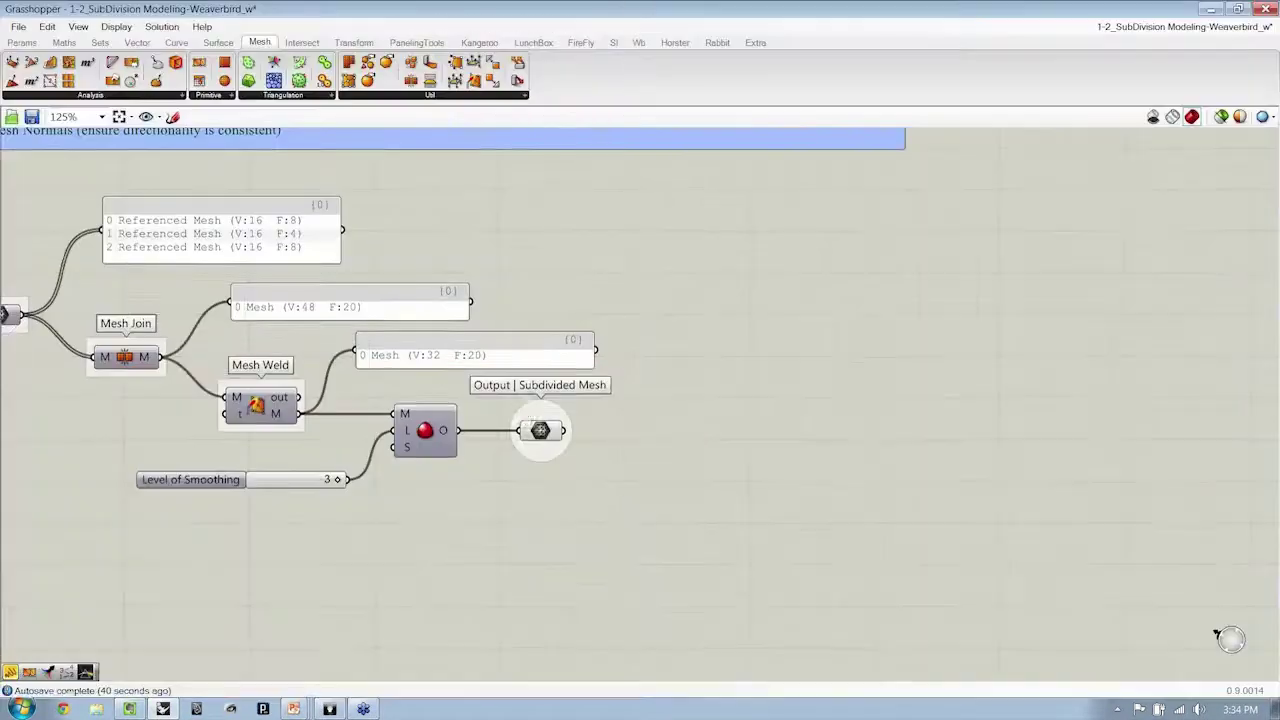
{"action": "scroll", "coordinate": [700, 473], "scroll_direction": "up", "scroll_amount": 3}
{"action": "scroll", "coordinate": [703, 473], "scroll_direction": "up", "scroll_amount": 2}
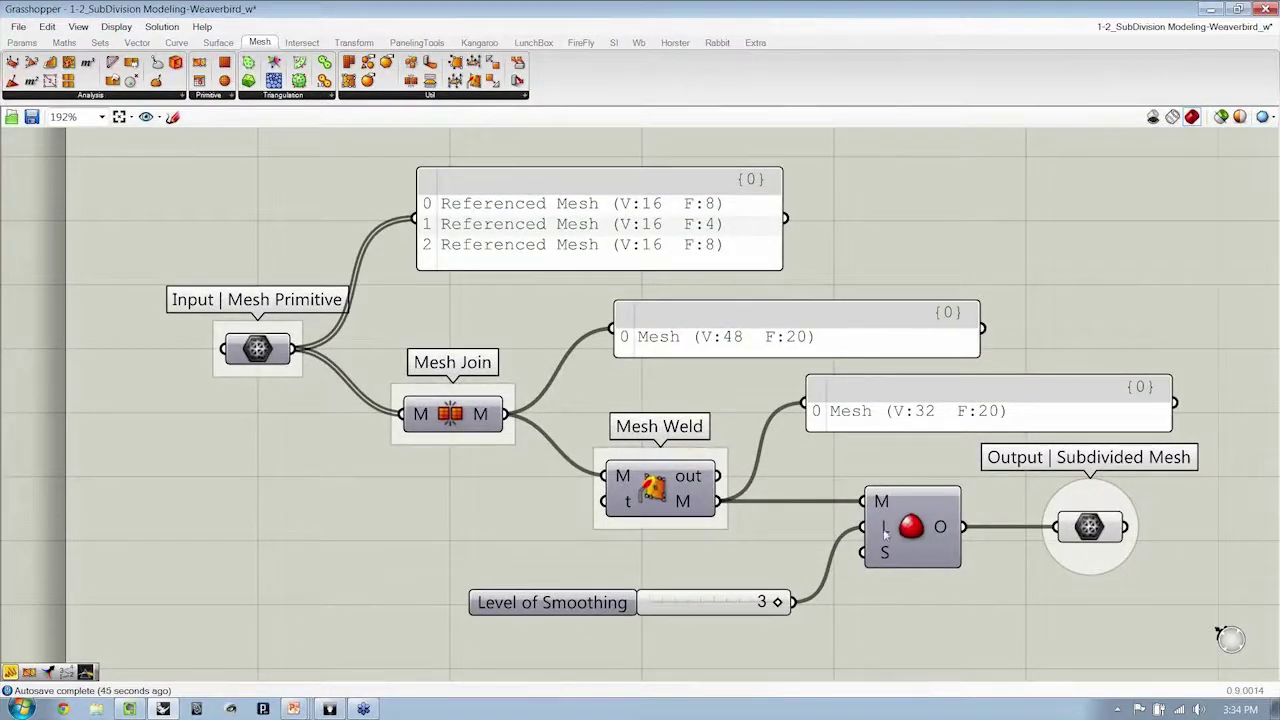
{"action": "key", "text": "ctrl+g"}
{"action": "right_click", "coordinate": [898, 472]}
{"action": "right_click", "coordinate": [869, 485]}
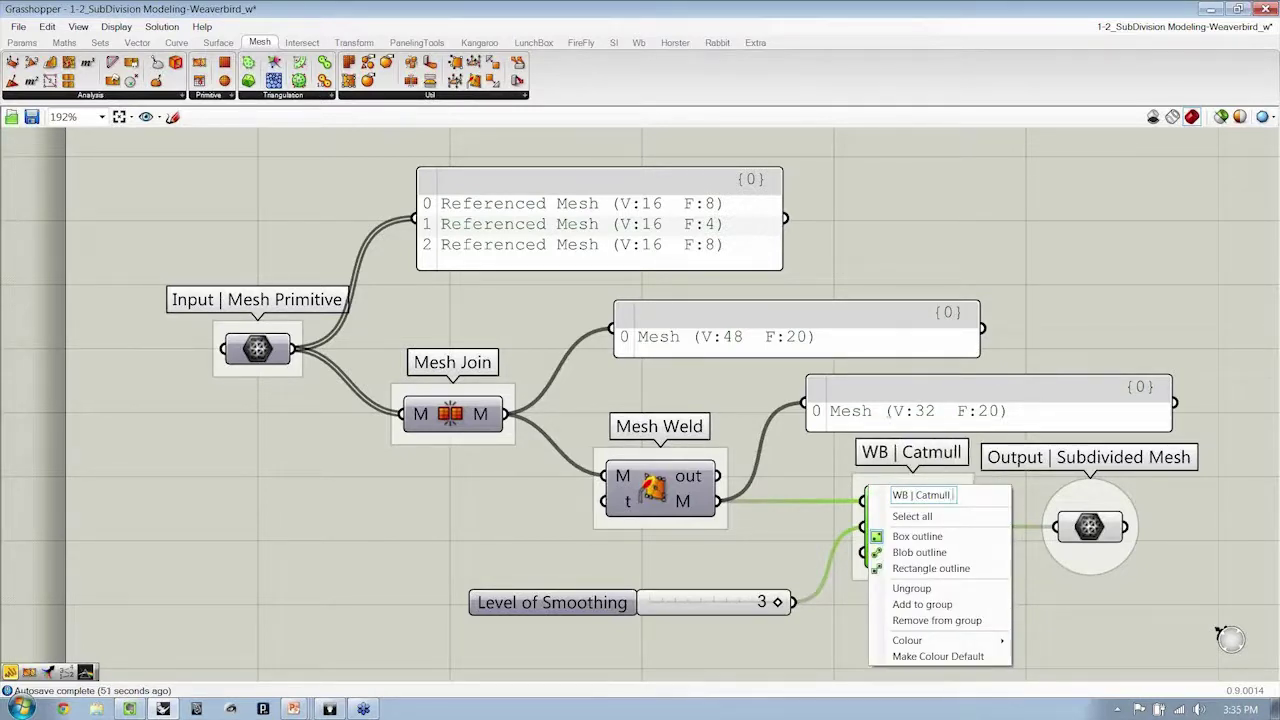
Move the Output | Subdivided Mesh component farther from the Catmull Clark group and colour its group magenta
{"action": "right_click_drag", "start_coordinate": [1045, 540], "coordinate": [921, 545]}
{"action": "left_click_drag", "start_coordinate": [967, 542], "coordinate": [1197, 549]}
{"action": "right_click", "coordinate": [1207, 499]}
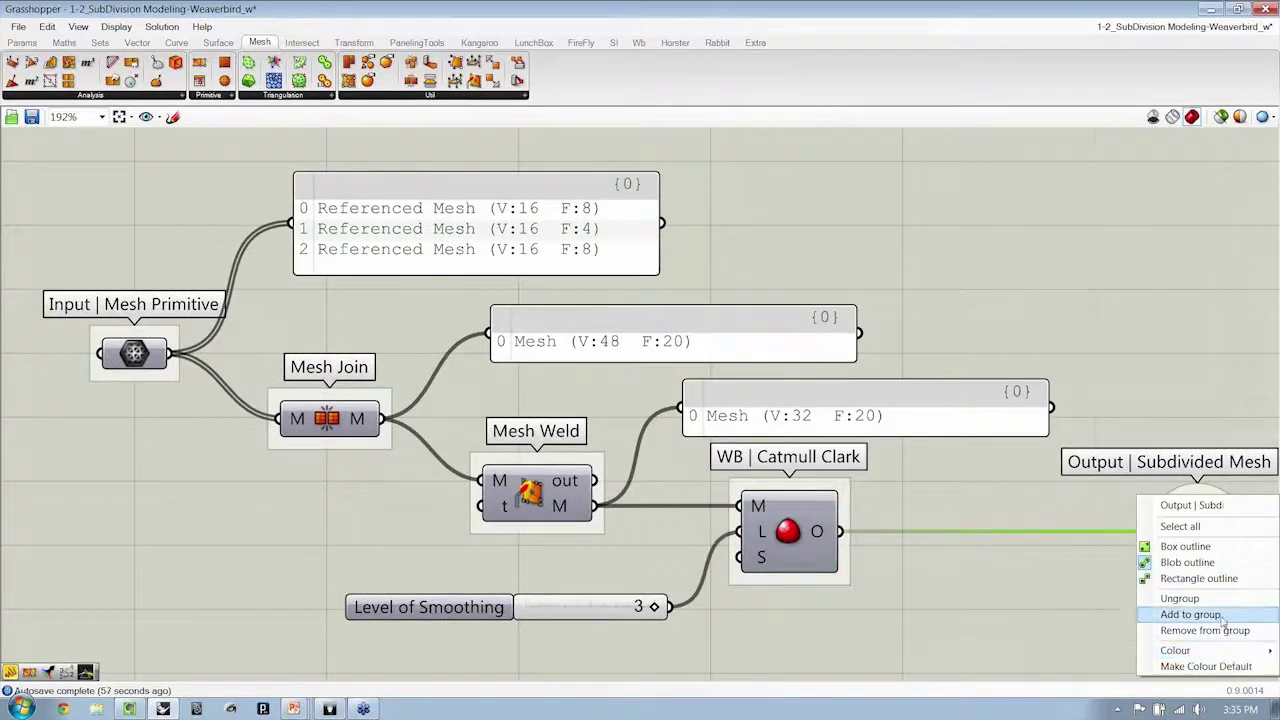
{"action": "right_click_drag", "start_coordinate": [1029, 622], "coordinate": [503, 561]}
{"action": "right_click", "coordinate": [678, 449]}
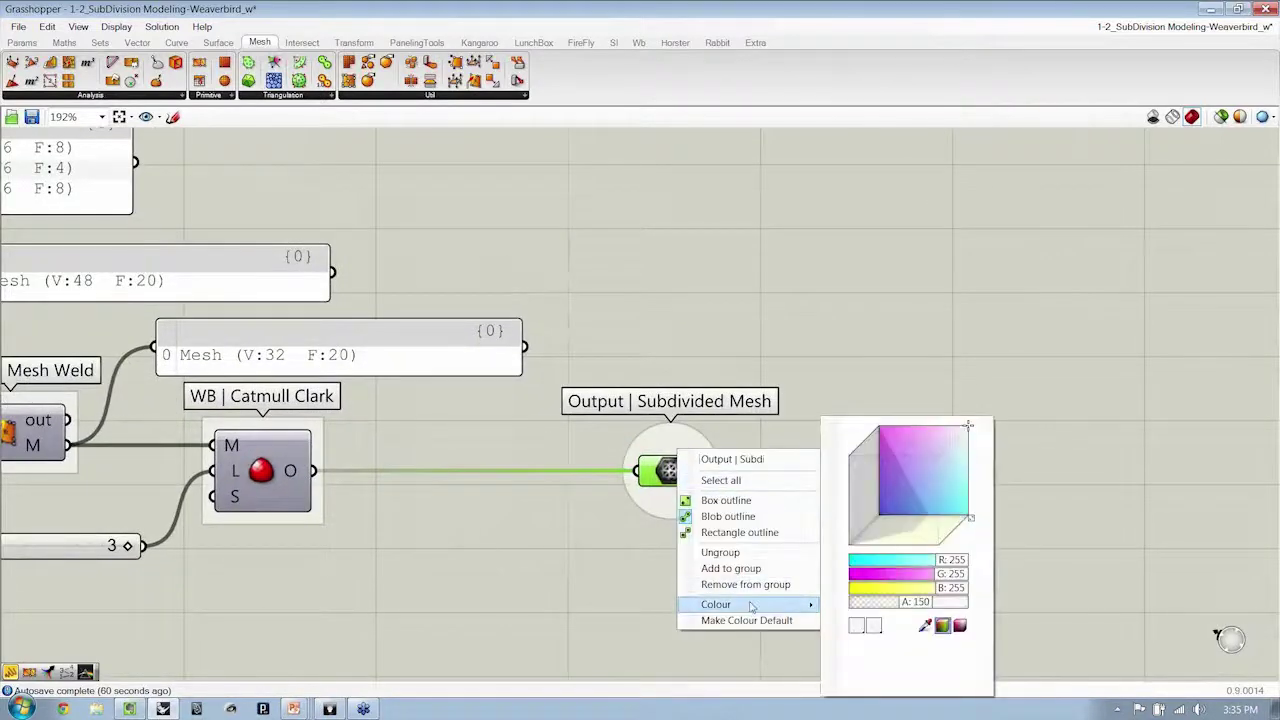
{"action": "left_click_drag", "start_coordinate": [904, 496], "coordinate": [868, 406]}
{"action": "right_click", "coordinate": [686, 450]}
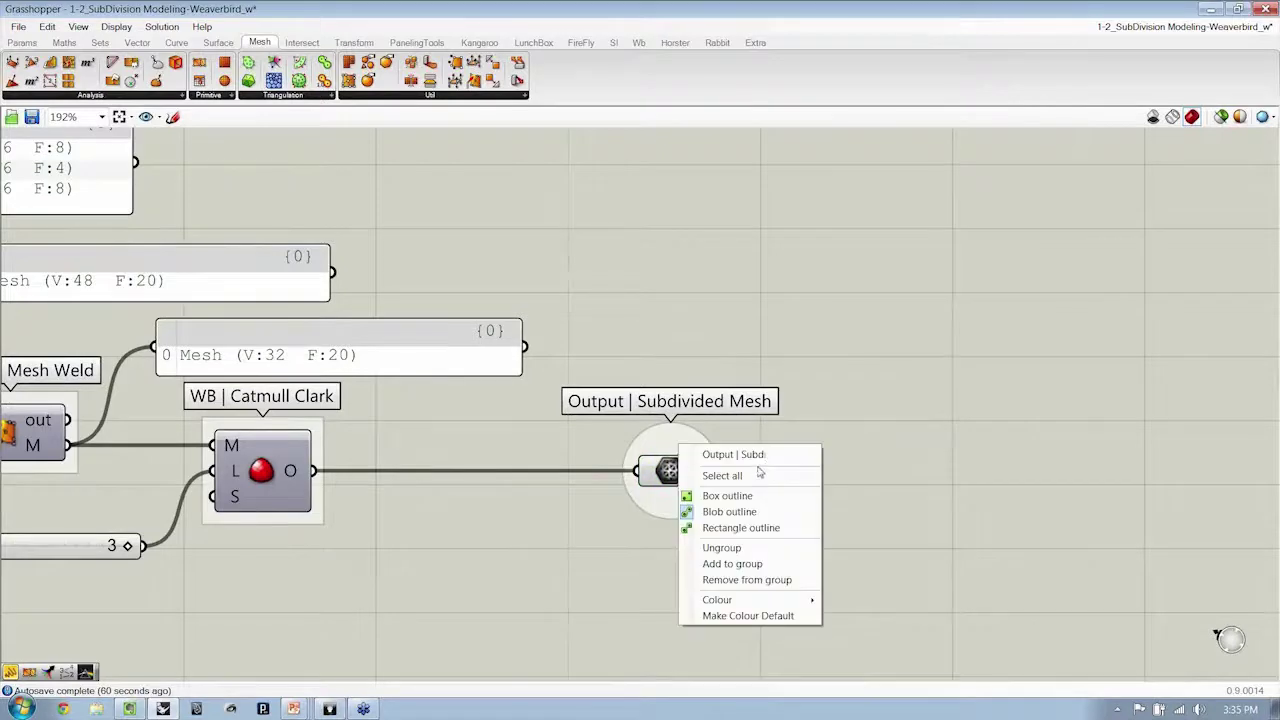
{"action": "mouse_move", "coordinate": [782, 601]}
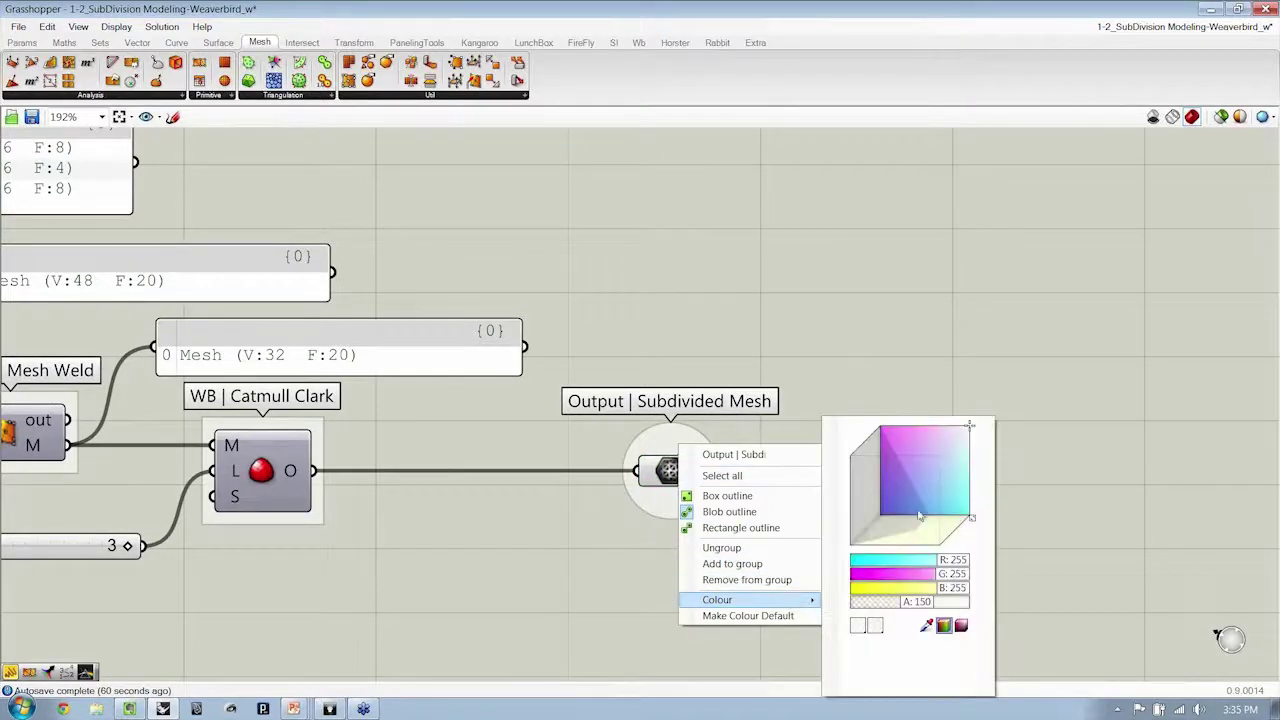
{"action": "left_click", "coordinate": [885, 431]}
{"action": "left_click", "coordinate": [853, 360]}
Review the definition from the mesh primitive input through join, weld and Catmull Clark, shifting the input component slightly away from Mesh Join
{"action": "right_click_drag", "start_coordinate": [821, 364], "coordinate": [1121, 356]}
{"action": "right_click_drag", "start_coordinate": [760, 369], "coordinate": [1030, 446]}
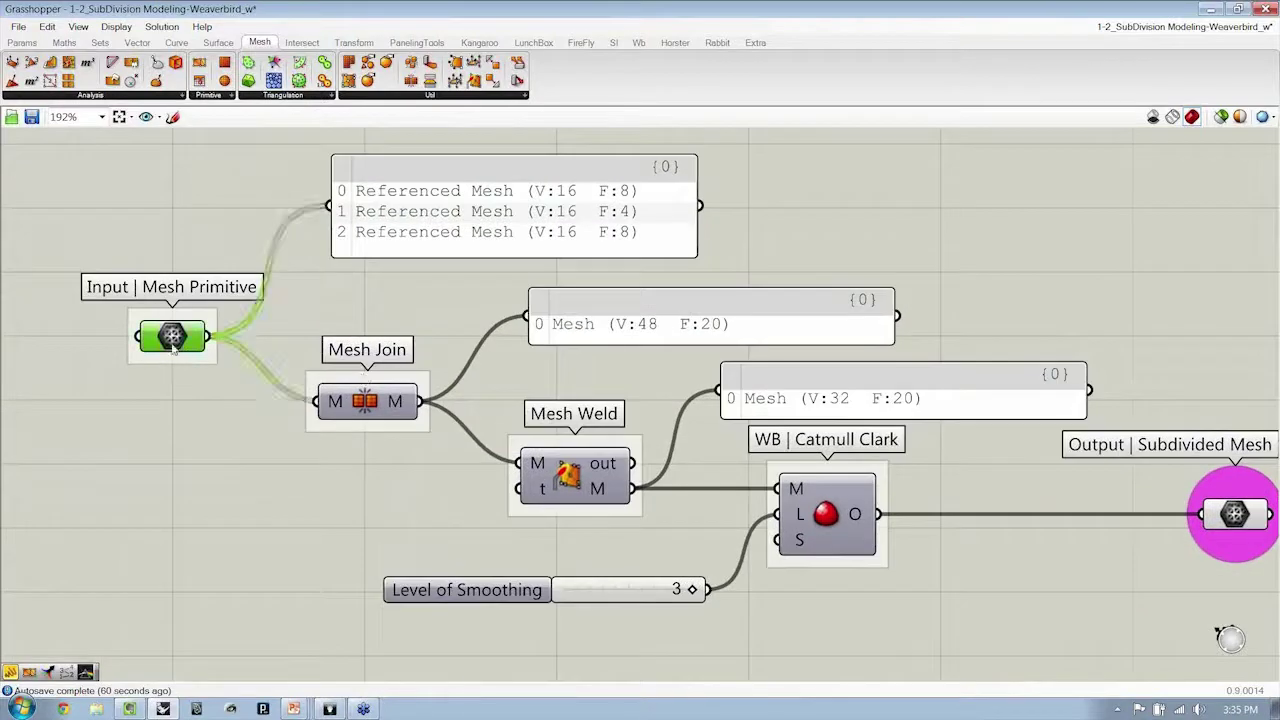
{"action": "left_click_drag", "start_coordinate": [172, 345], "coordinate": [145, 345]}
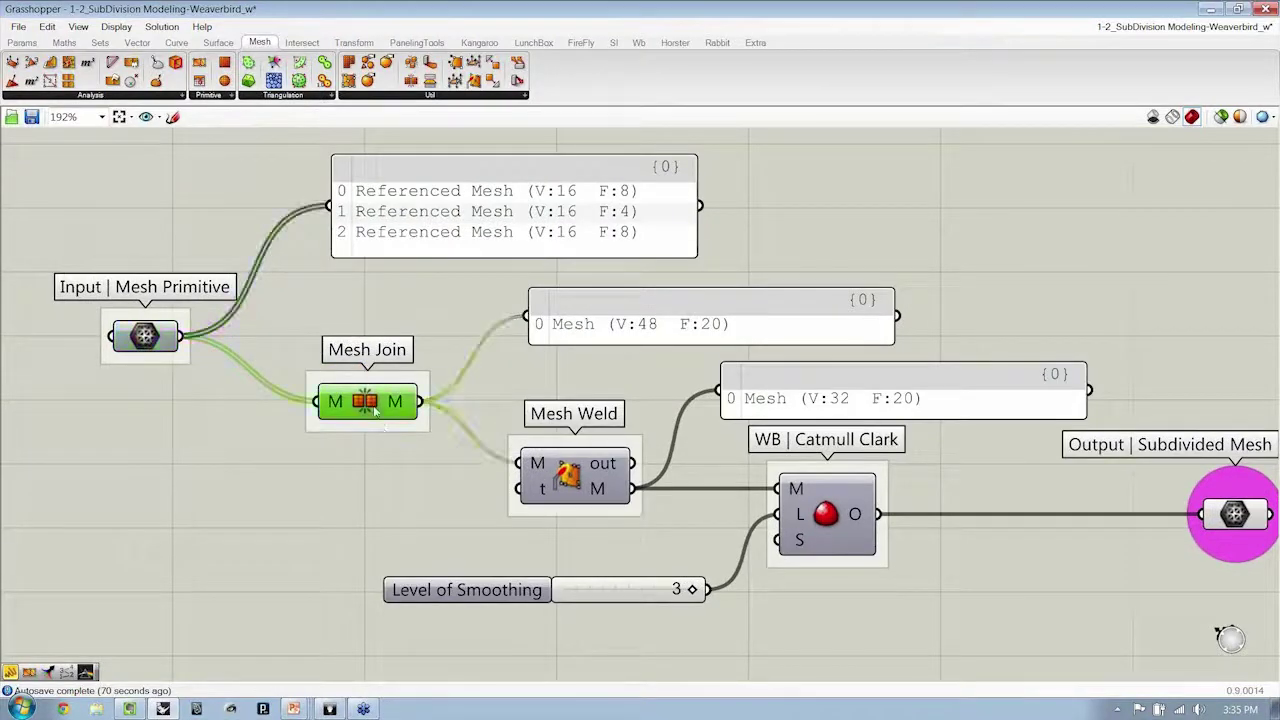
{"action": "left_click", "coordinate": [591, 483]}
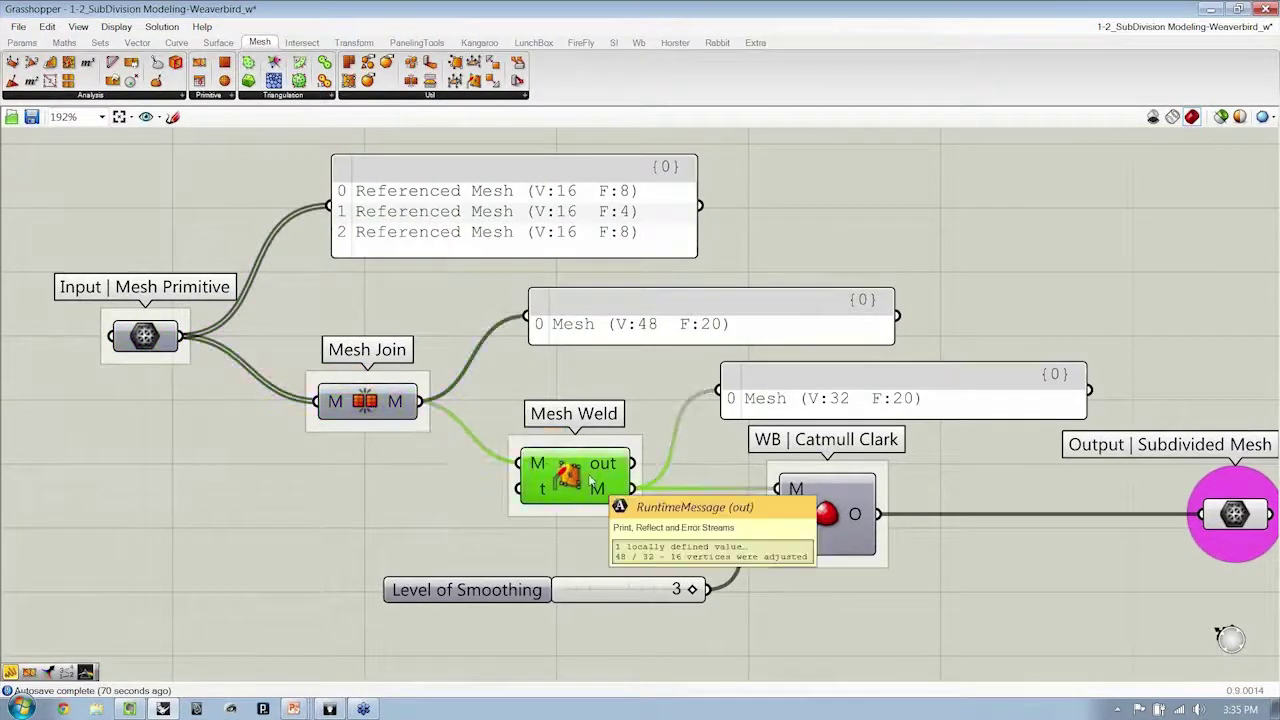
{"action": "left_click", "coordinate": [845, 516]}
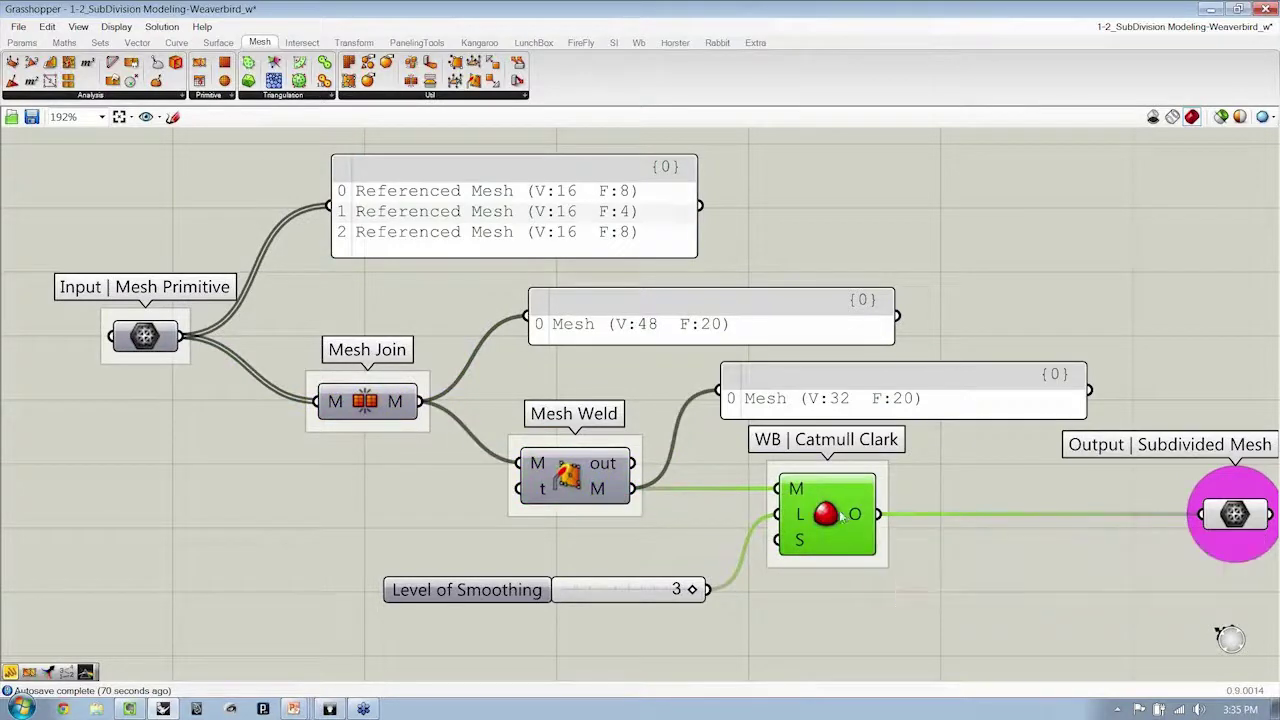
{"action": "right_click_drag", "start_coordinate": [1276, 508], "coordinate": [951, 467]}
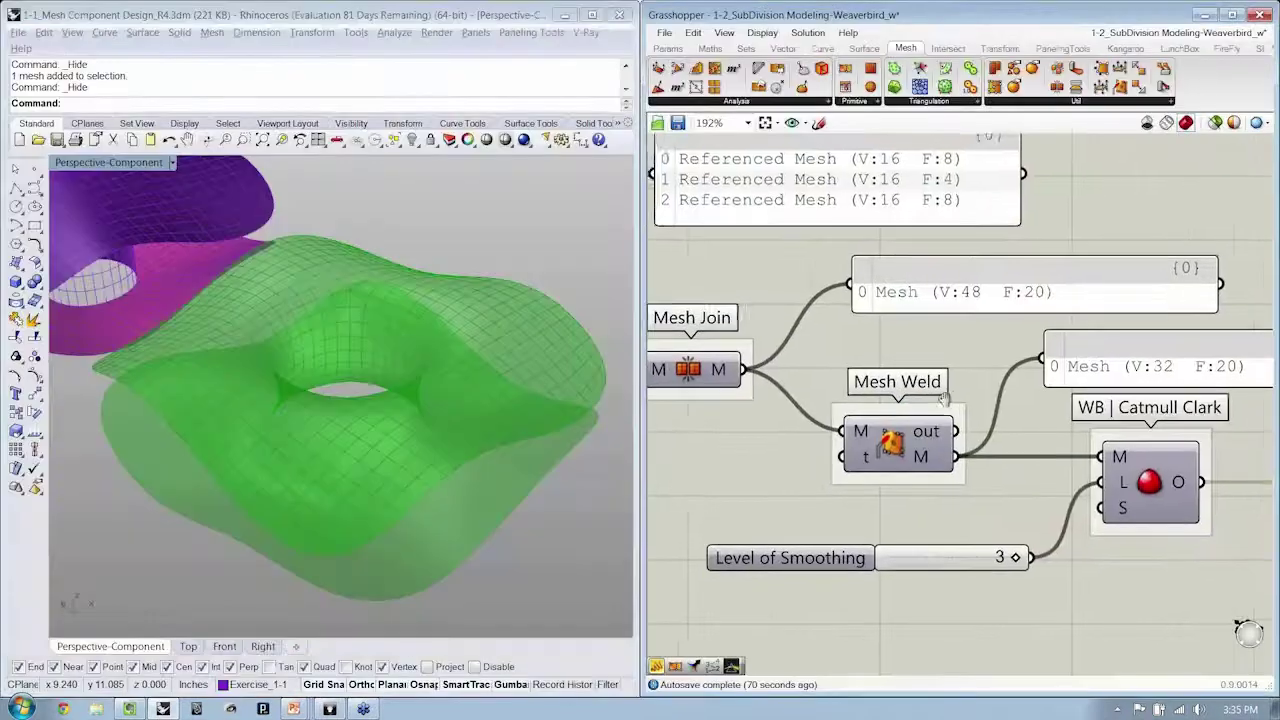
Bake the Output | Subdivided Mesh component into Rhino and view the baked mesh from above
{"action": "scroll", "coordinate": [960, 420], "scroll_direction": "down", "scroll_amount": 3}
{"action": "right_click", "coordinate": [1096, 310]}
{"action": "left_click", "coordinate": [1136, 404]}
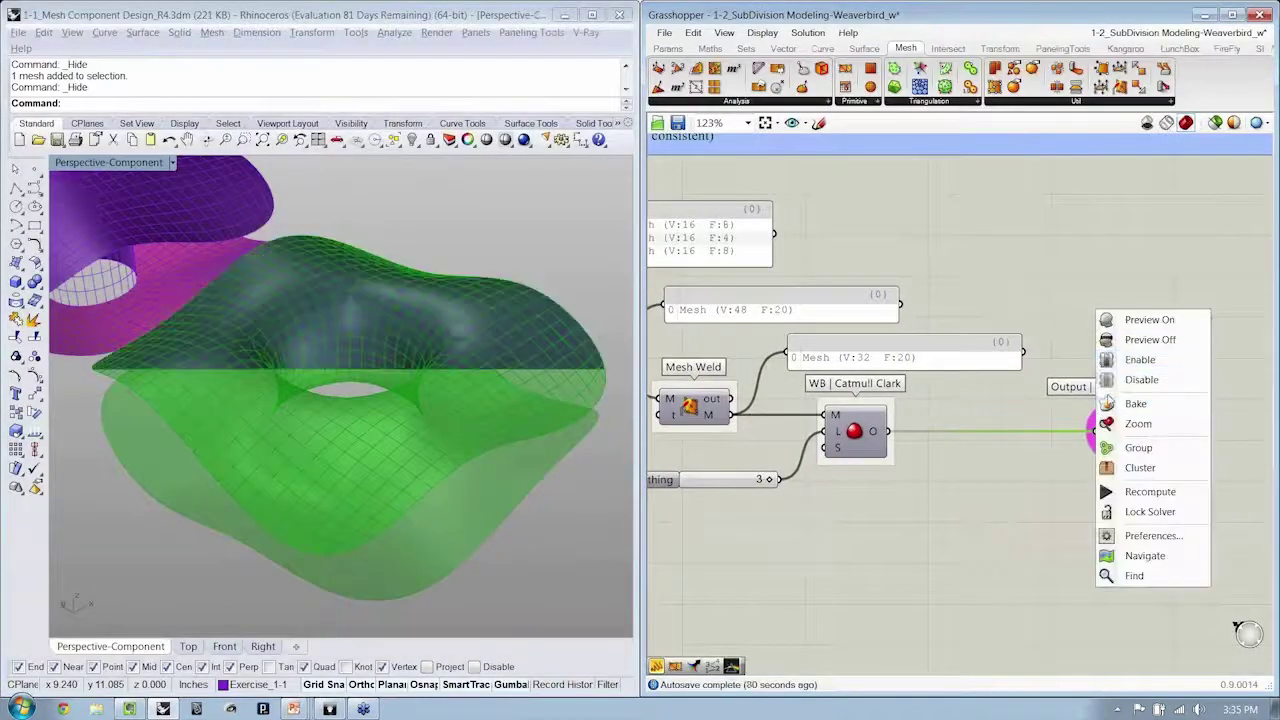
{"action": "left_click", "coordinate": [1040, 490]}
{"action": "right_click_drag", "start_coordinate": [465, 290], "coordinate": [476, 444]}
{"action": "scroll", "coordinate": [486, 375], "scroll_direction": "down", "scroll_amount": 4}
Put Grasshopper away, maximize the Rhino window and set the perspective view to Rendered display
{"action": "left_click", "coordinate": [1250, 17]}
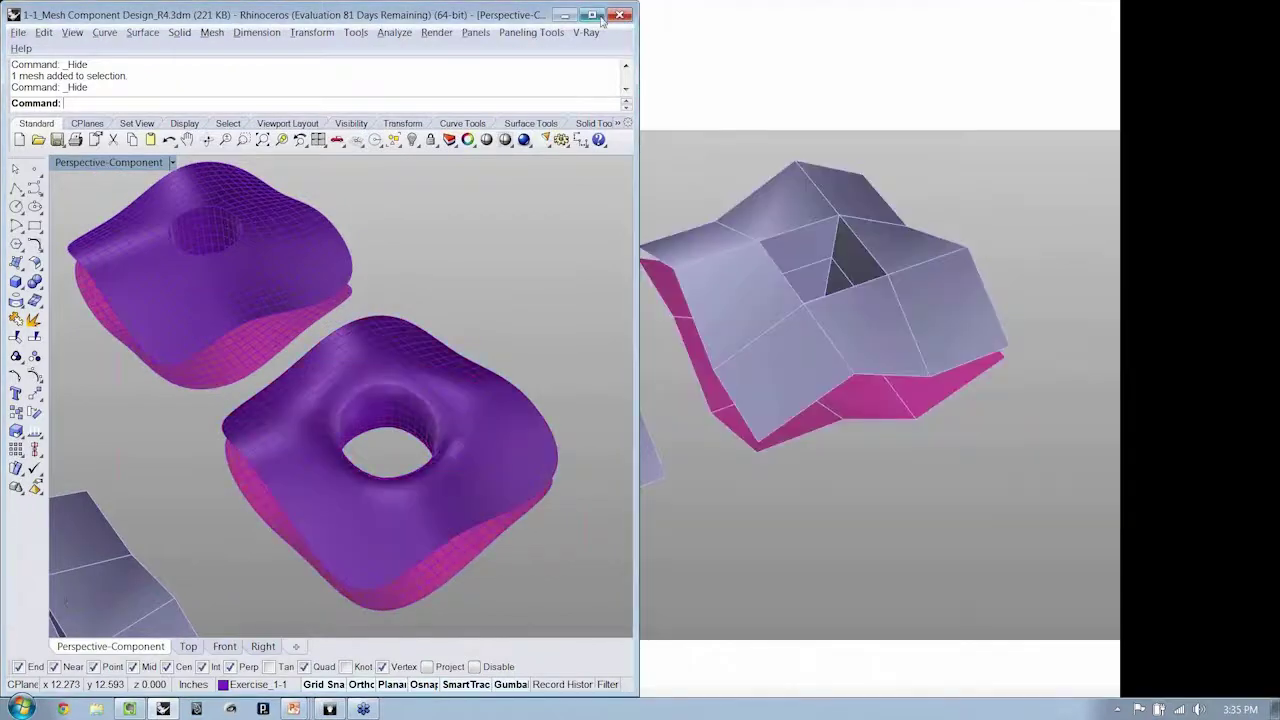
{"action": "left_click", "coordinate": [592, 15]}
{"action": "mouse_move", "coordinate": [623, 403]}
{"action": "right_mouse_down"}
{"action": "mouse_move", "coordinate": [663, 349]}
{"action": "mouse_move", "coordinate": [680, 443]}
{"action": "mouse_move", "coordinate": [654, 403]}
{"action": "mouse_move", "coordinate": [640, 426]}
{"action": "mouse_move", "coordinate": [651, 383]}
{"action": "mouse_move", "coordinate": [689, 390]}
{"action": "right_mouse_up"}
{"action": "key", "text": "ctrl+alt+r"}
Compare the smoothed component made of separate meshes with the baked single mesh by selecting their pieces
{"action": "left_click", "coordinate": [971, 217]}
{"action": "right_click_drag", "start_coordinate": [971, 217], "coordinate": [995, 211]}
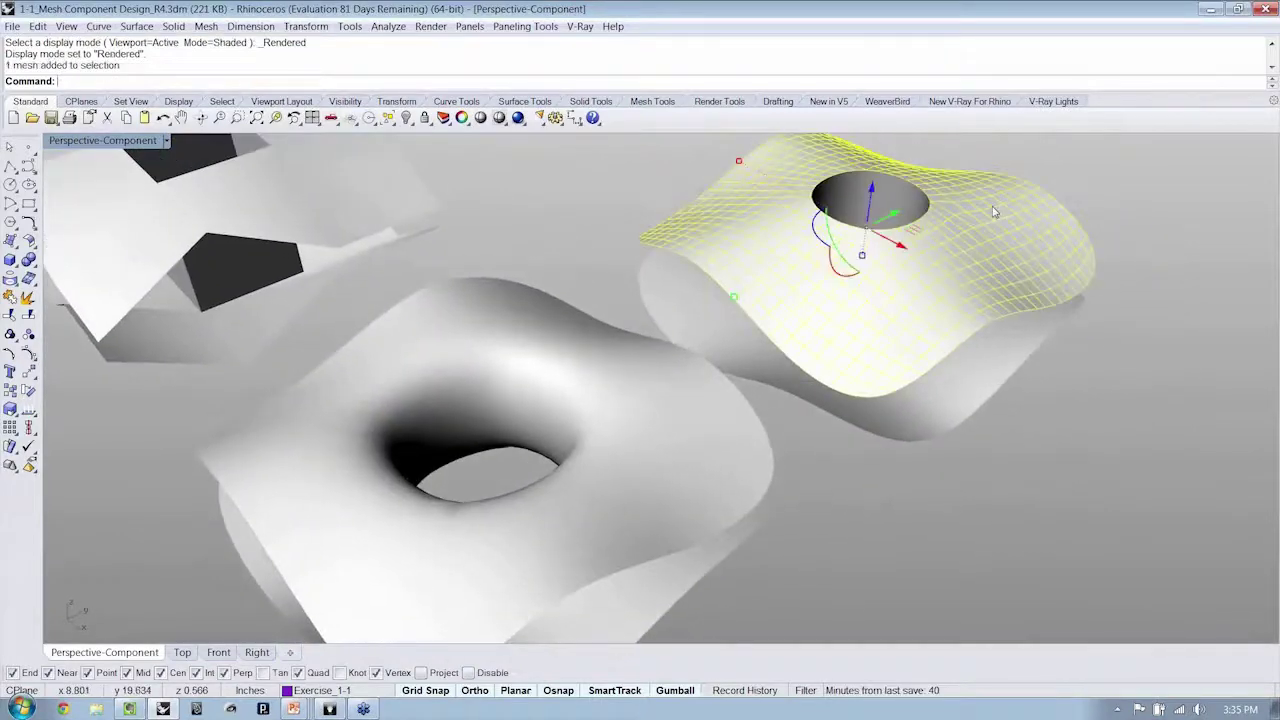
{"action": "left_click", "coordinate": [983, 342]}
{"action": "left_click", "coordinate": [898, 206]}
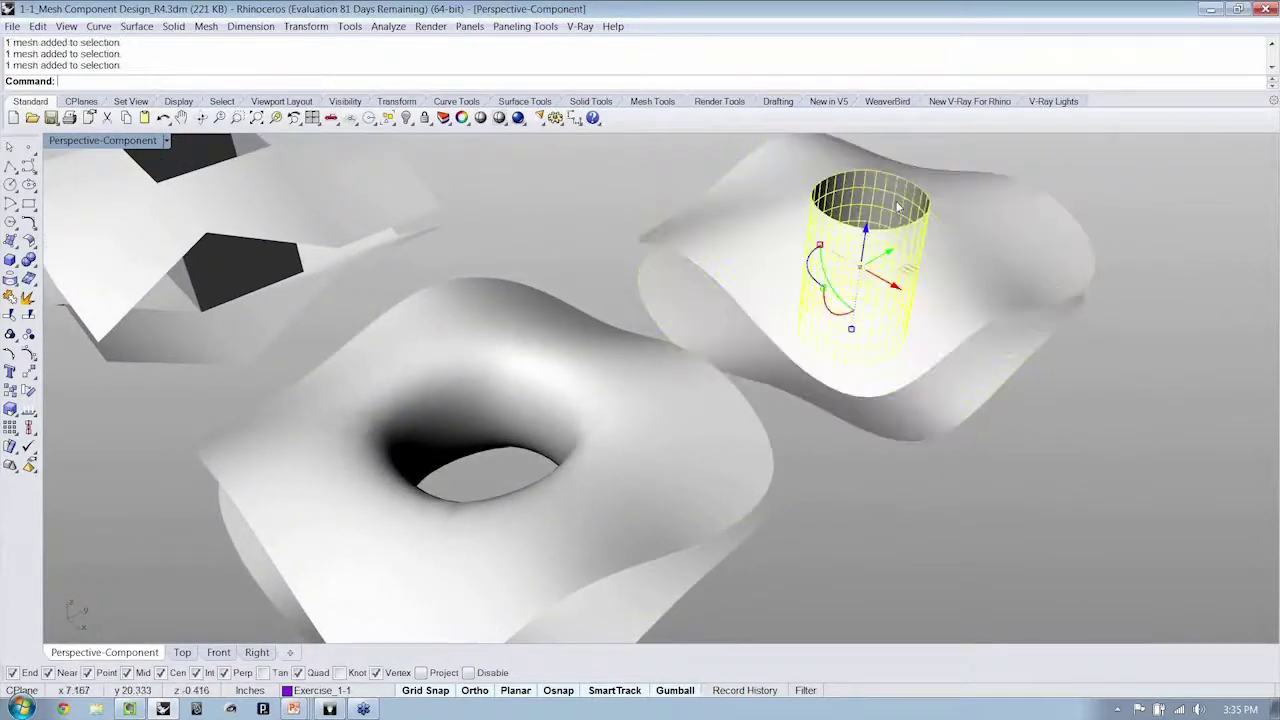
{"action": "key", "text": "Escape"}
{"action": "left_click", "coordinate": [553, 399]}
{"action": "mouse_move", "coordinate": [553, 399]}
{"action": "right_mouse_down"}
{"action": "mouse_move", "coordinate": [565, 377]}
{"action": "mouse_move", "coordinate": [539, 337]}
{"action": "mouse_move", "coordinate": [585, 450]}
{"action": "mouse_move", "coordinate": [650, 345]}
{"action": "mouse_move", "coordinate": [745, 262]}
{"action": "mouse_move", "coordinate": [722, 335]}
{"action": "mouse_move", "coordinate": [828, 331]}
{"action": "mouse_move", "coordinate": [865, 345]}
{"action": "right_mouse_up"}
{"action": "scroll", "coordinate": [828, 331], "scroll_direction": "down", "scroll_amount": 5}
{"action": "left_click", "coordinate": [485, 390]}
{"action": "mouse_move", "coordinate": [500, 400]}
{"action": "right_mouse_down", "text": "shift"}
{"action": "mouse_move", "coordinate": [582, 320]}
{"action": "mouse_move", "coordinate": [598, 334]}
{"action": "mouse_move", "coordinate": [592, 354]}
{"action": "mouse_move", "coordinate": [645, 362]}
{"action": "mouse_move", "coordinate": [618, 370]}
{"action": "right_mouse_up", "text": "shift"}
Return to Shaded display and copy the low-poly component's upper and lower meshes vertex to vertex into the empty space beside it
{"action": "key", "text": "ctrl+alt+s"}
{"action": "left_click", "coordinate": [612, 354]}
{"action": "left_click", "coordinate": [603, 412], "text": "shift"}
{"action": "scroll", "coordinate": [718, 434], "scroll_direction": "down", "scroll_amount": 5}
{"action": "right_click_drag", "start_coordinate": [718, 434], "coordinate": [765, 492]}
{"action": "left_click", "coordinate": [15, 388]}
{"action": "right_click_drag", "start_coordinate": [910, 560], "coordinate": [910, 403], "text": "shift"}
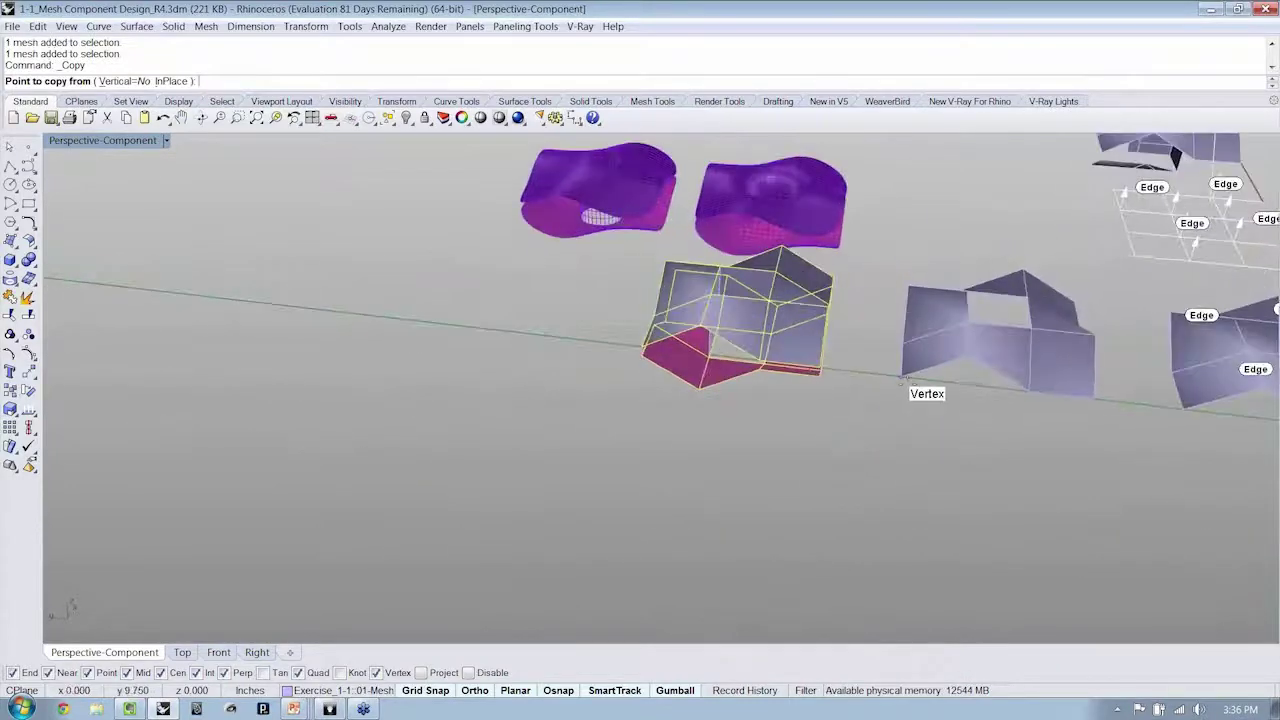
{"action": "left_click", "coordinate": [901, 381]}
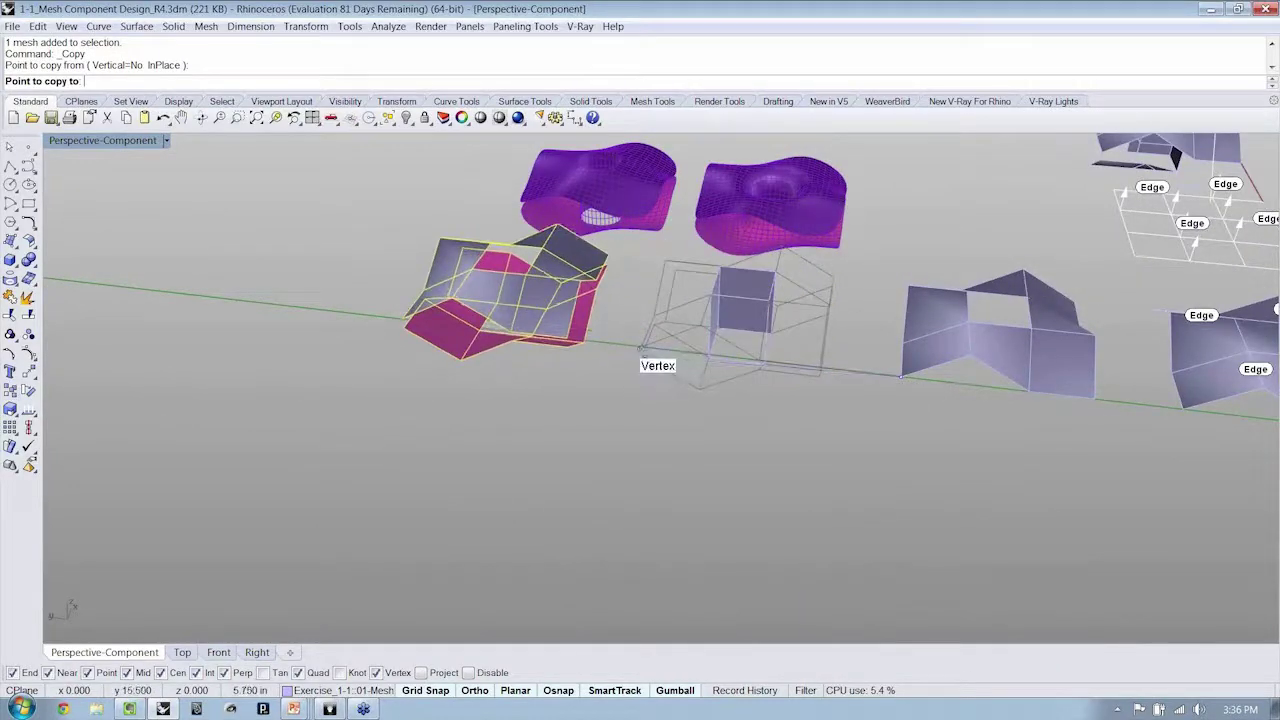
{"action": "left_click", "coordinate": [641, 349]}
{"action": "key", "text": "Return"}
Create a mesh box with 4 Z faces between opposite corners of the copied component's central openings, using the width as height
{"action": "scroll", "coordinate": [543, 314], "scroll_direction": "up", "scroll_amount": 6}
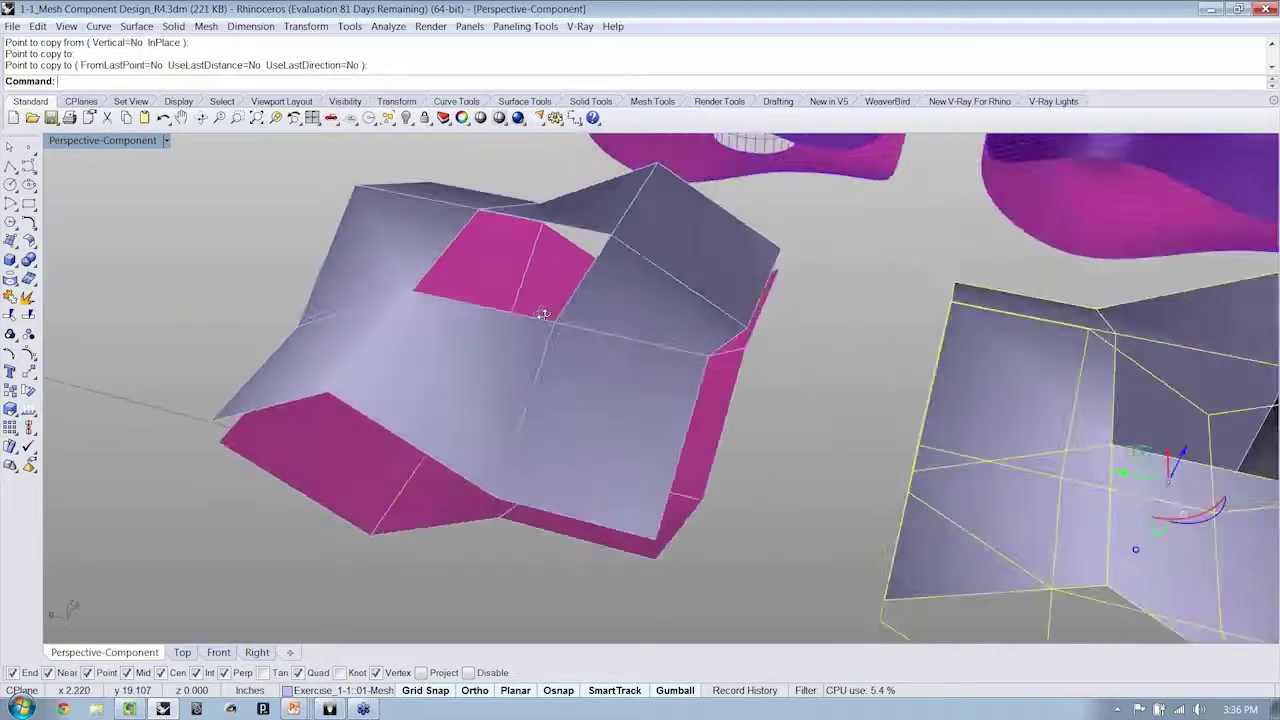
{"action": "right_click_drag", "start_coordinate": [543, 314], "coordinate": [350, 162]}
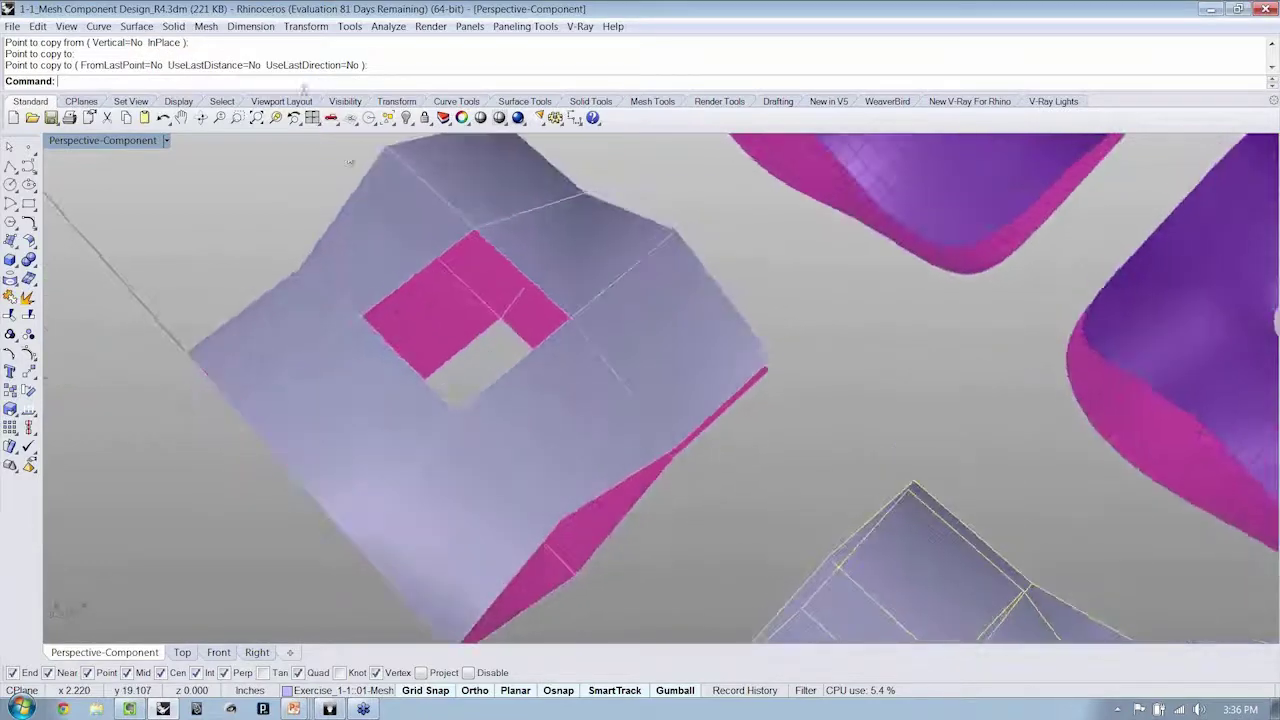
{"action": "left_click", "coordinate": [207, 31]}
{"action": "mouse_move", "coordinate": [213, 61]}
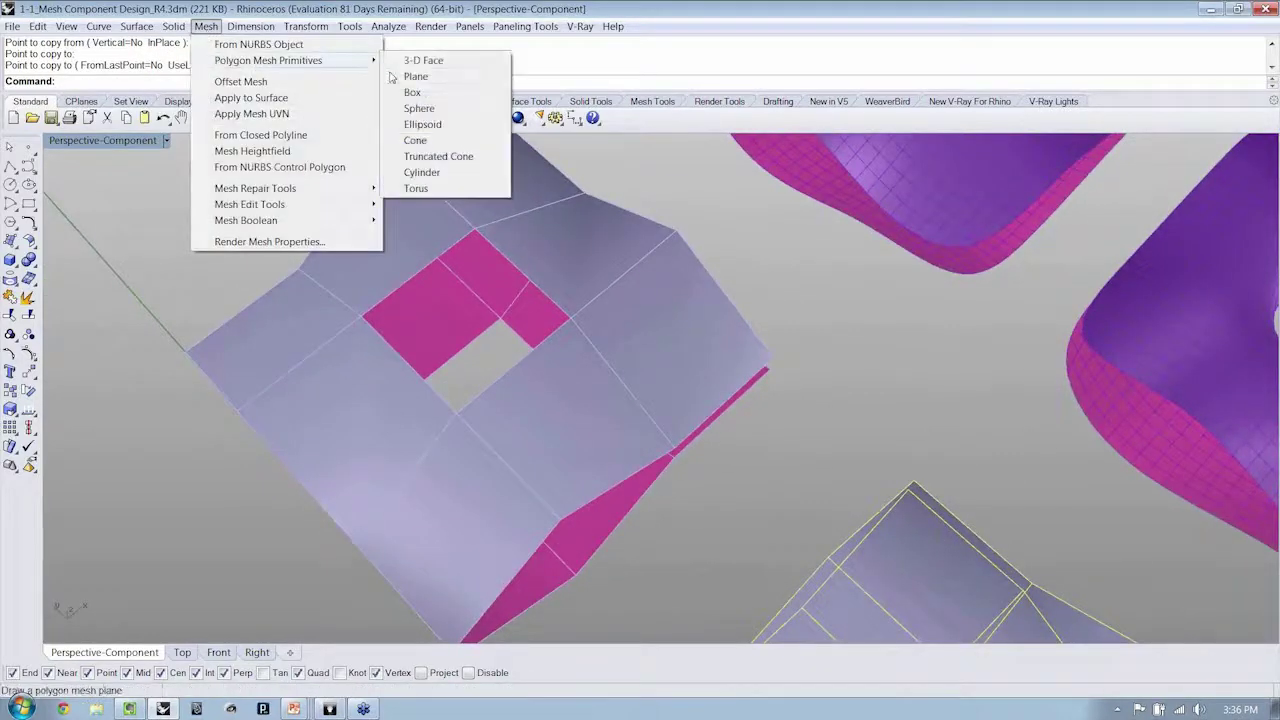
{"action": "left_click", "coordinate": [413, 92]}
{"action": "left_click", "coordinate": [367, 84]}
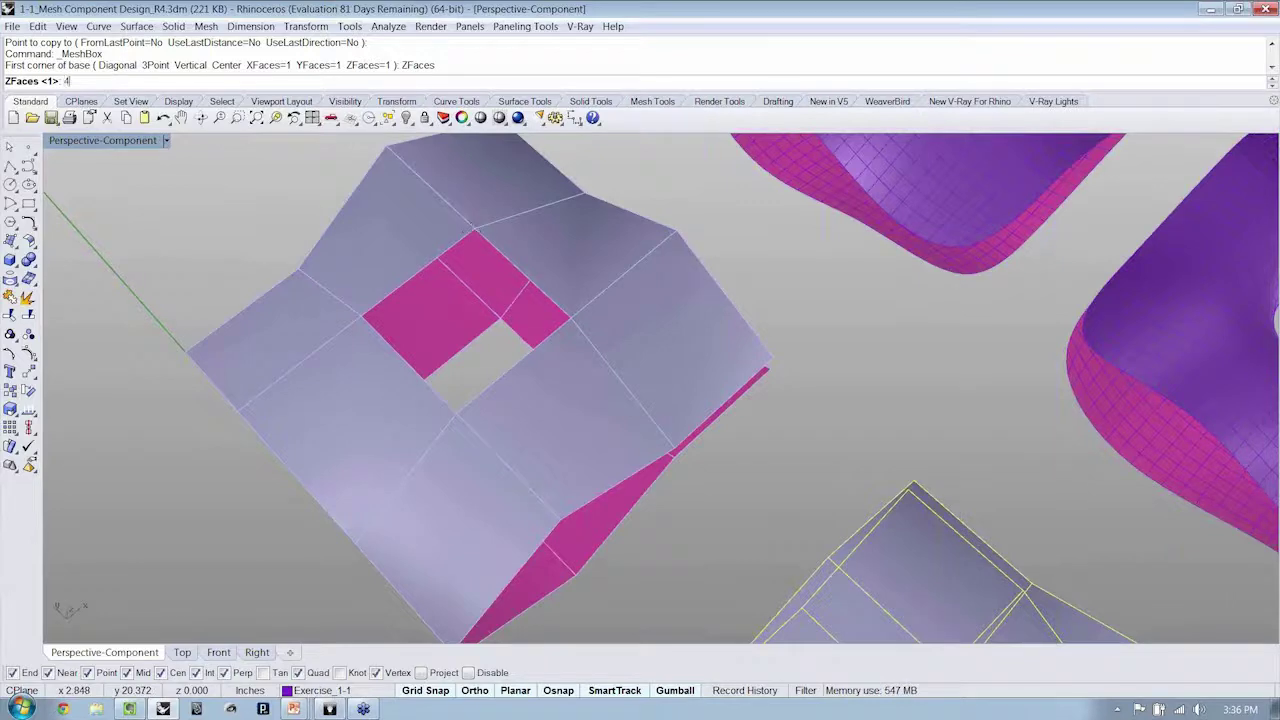
{"action": "type", "text": "4"}
{"action": "key", "text": "Return"}
{"action": "right_click_drag", "start_coordinate": [598, 343], "coordinate": [750, 527]}
{"action": "left_click", "coordinate": [755, 530]}
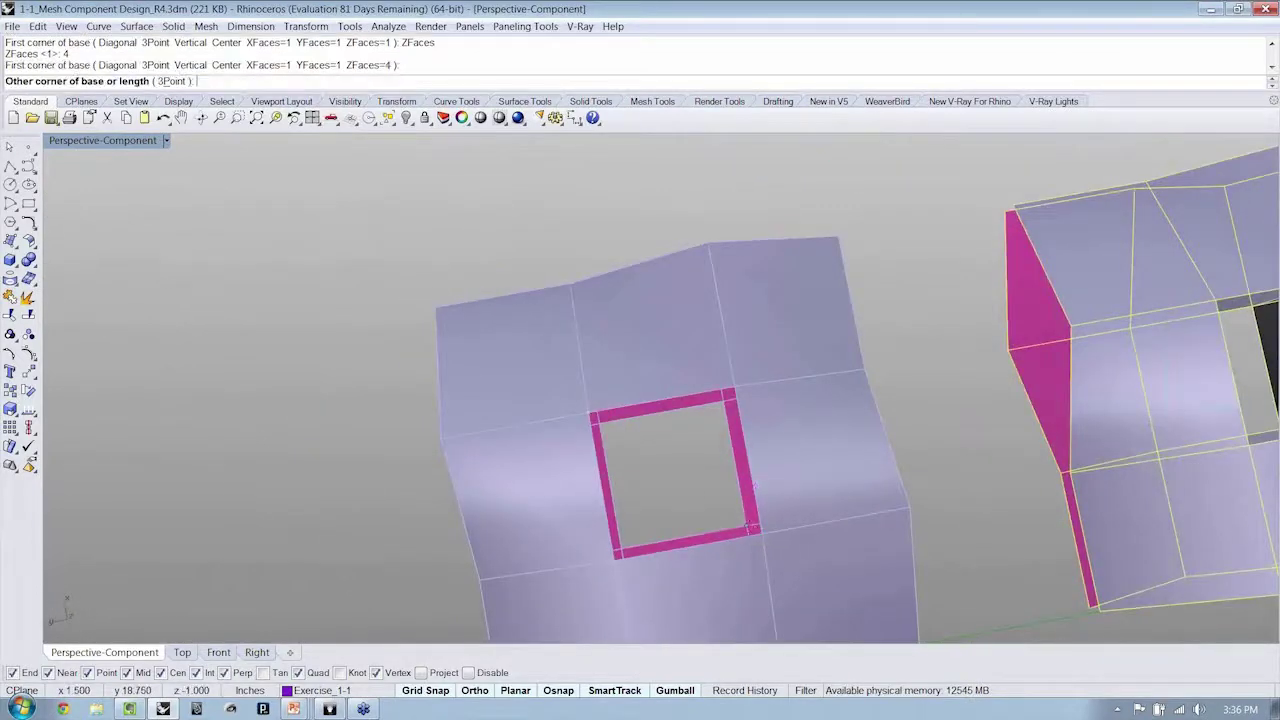
{"action": "left_click", "coordinate": [598, 416]}
{"action": "key", "text": "Return"}
{"action": "right_click_drag", "start_coordinate": [598, 416], "coordinate": [619, 477]}
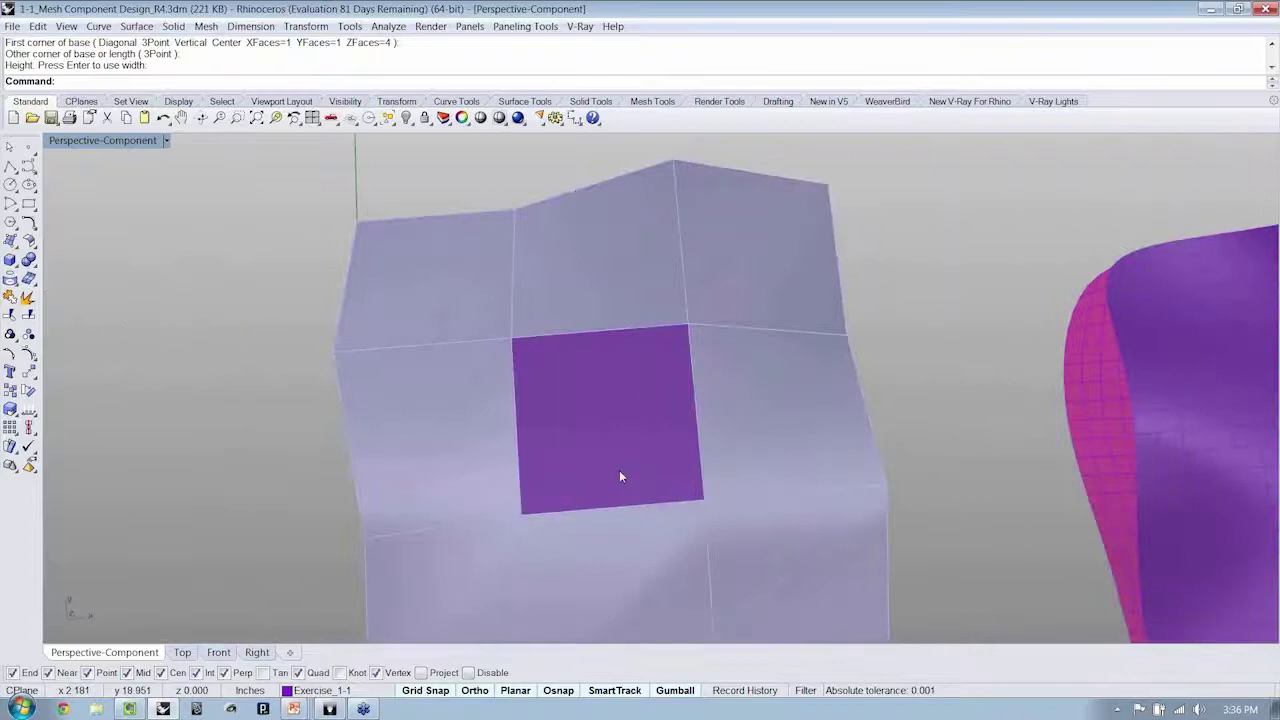
Delete the top and bottom faces of the mesh box to leave an open tube between the two meshes
{"action": "left_click", "coordinate": [206, 27]}
{"action": "mouse_move", "coordinate": [285, 206]}
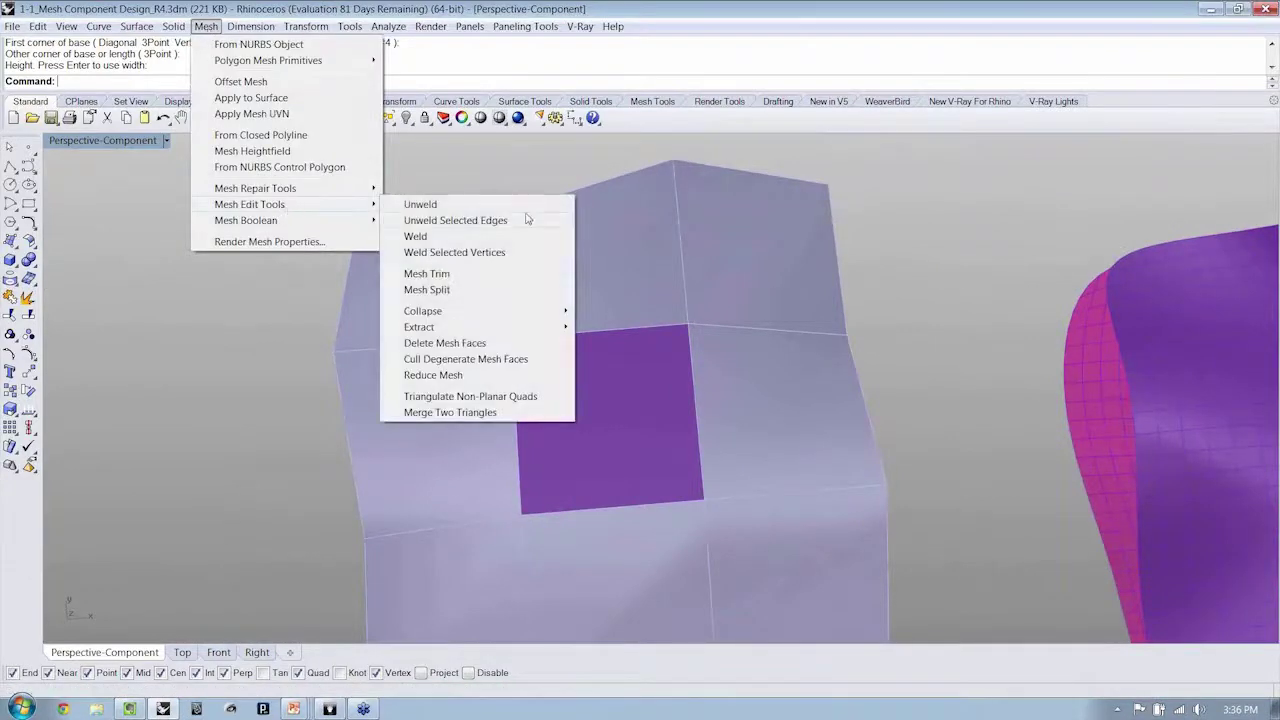
{"action": "left_click", "coordinate": [446, 343]}
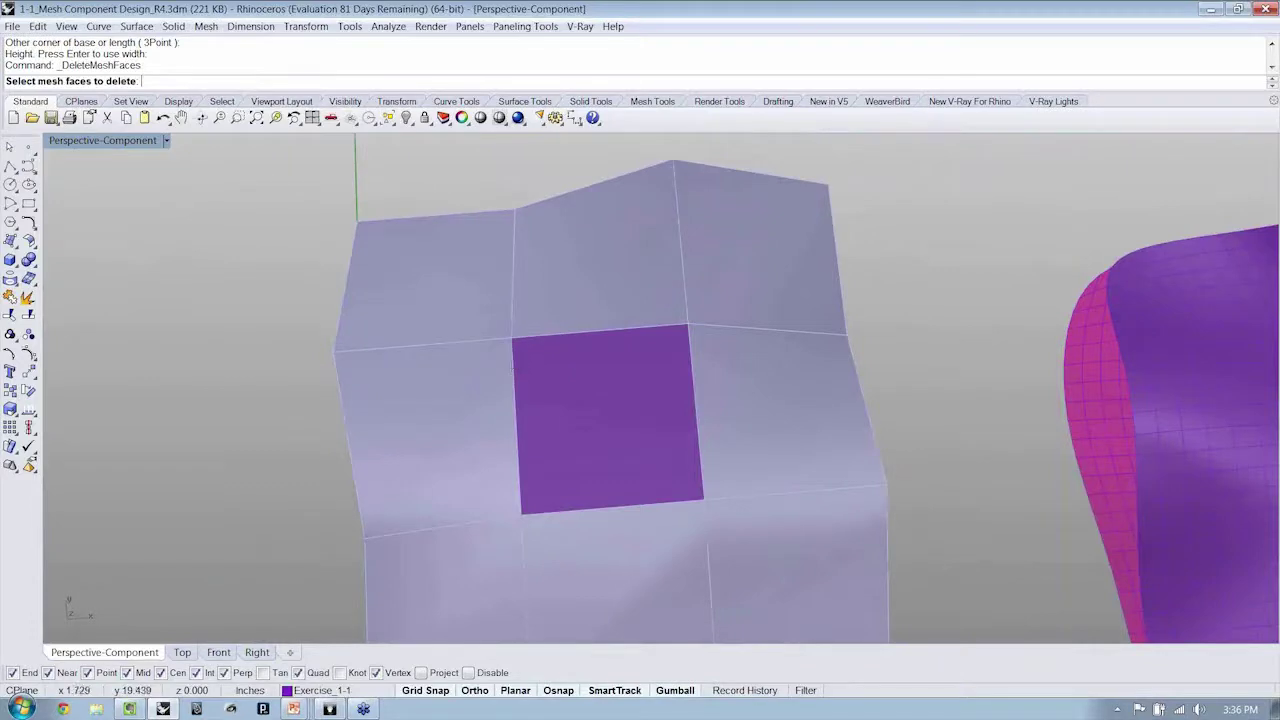
{"action": "left_click", "coordinate": [610, 440]}
{"action": "key", "text": "Return"}
{"action": "key", "text": "Return"}
{"action": "left_click", "coordinate": [609, 435]}
{"action": "key", "text": "Return"}
Flip the tube mesh's normals and deselect it
{"action": "right_click_drag", "start_coordinate": [609, 435], "coordinate": [674, 375]}
{"action": "left_click", "coordinate": [588, 310]}
{"action": "type", "text": "Flip"}
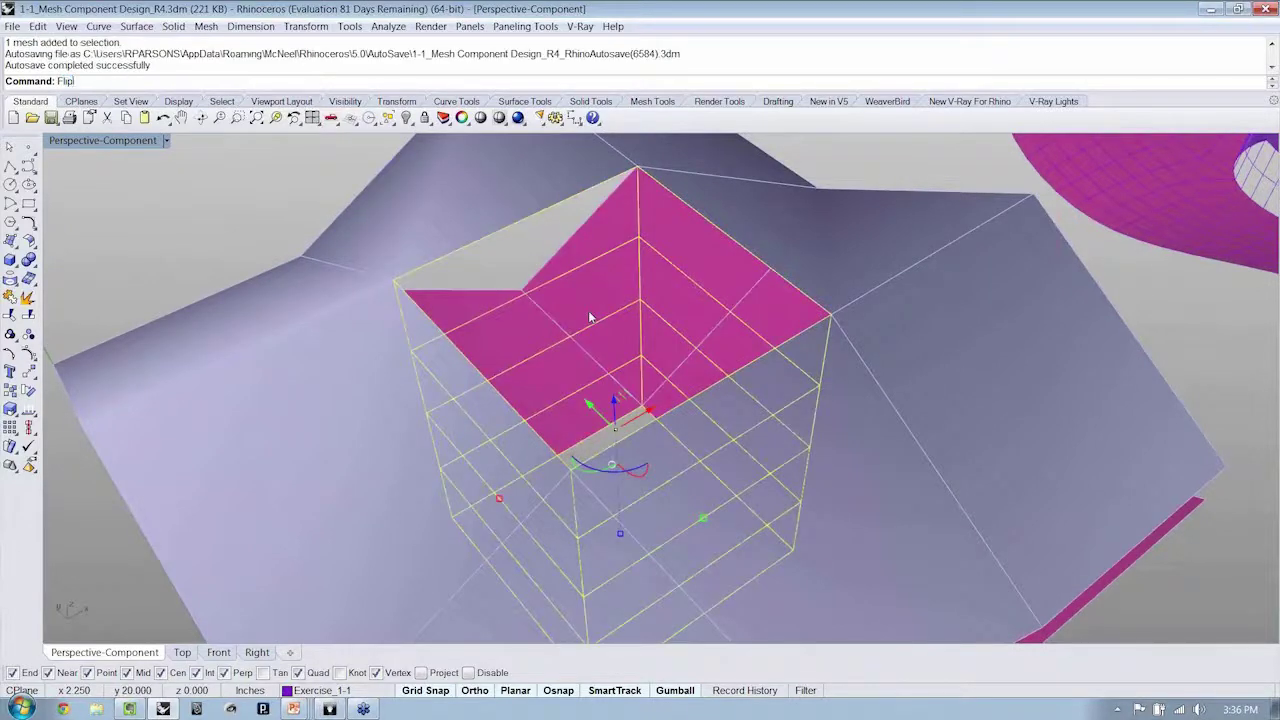
{"action": "key", "text": "Return"}
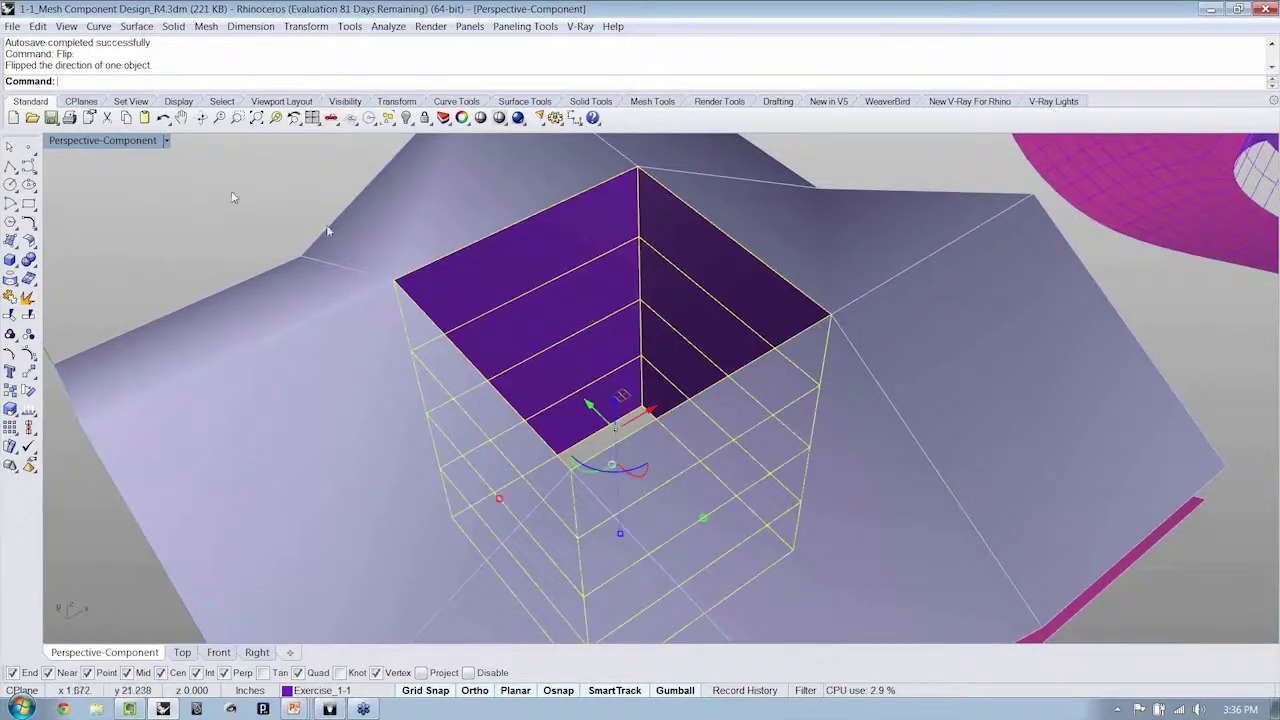
{"action": "key", "text": "Escape"}
Match the tube's properties to those of the surrounding low-poly mesh
{"action": "right_click_drag", "start_coordinate": [314, 251], "coordinate": [500, 331]}
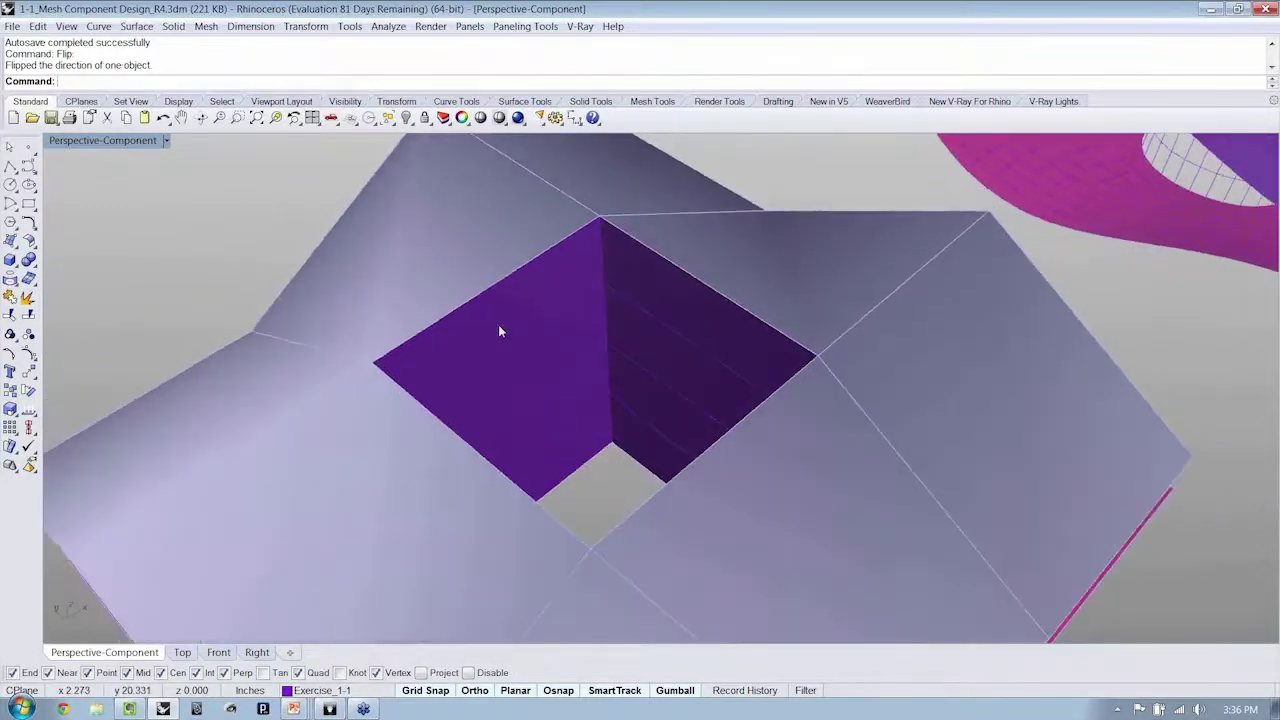
{"action": "left_click", "coordinate": [500, 331]}
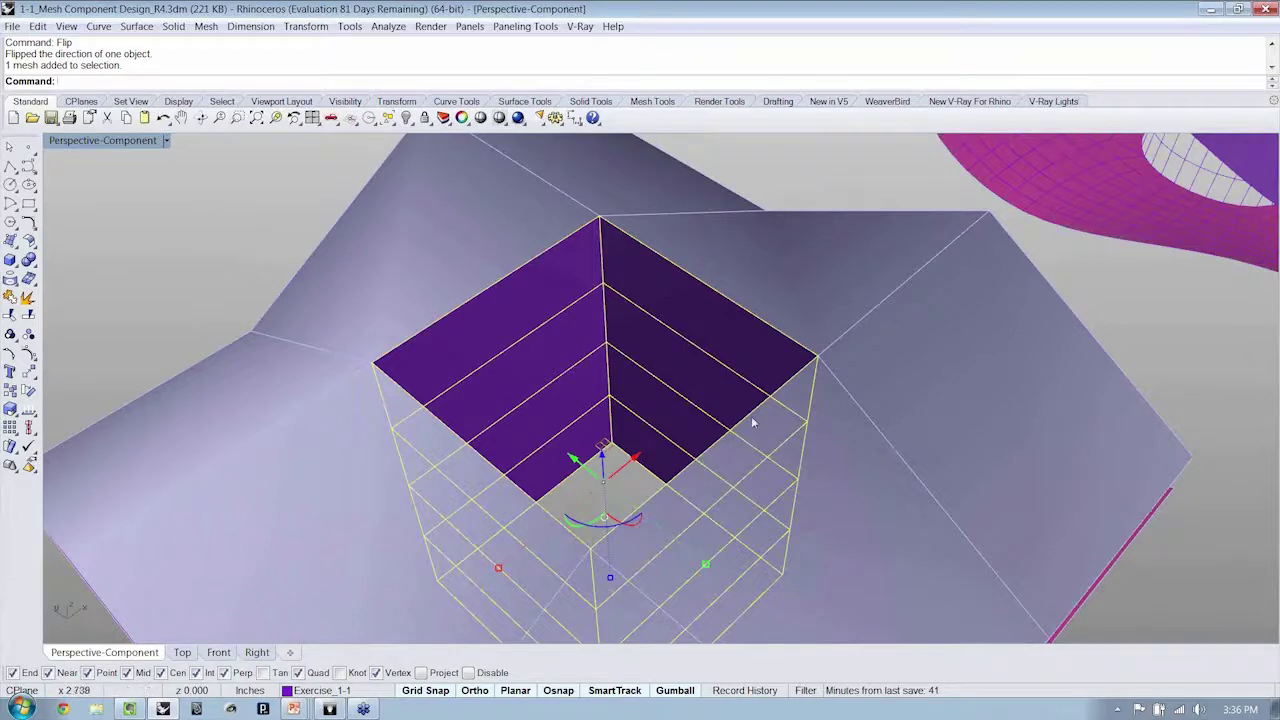
{"action": "right_click_drag", "start_coordinate": [807, 425], "coordinate": [783, 401]}
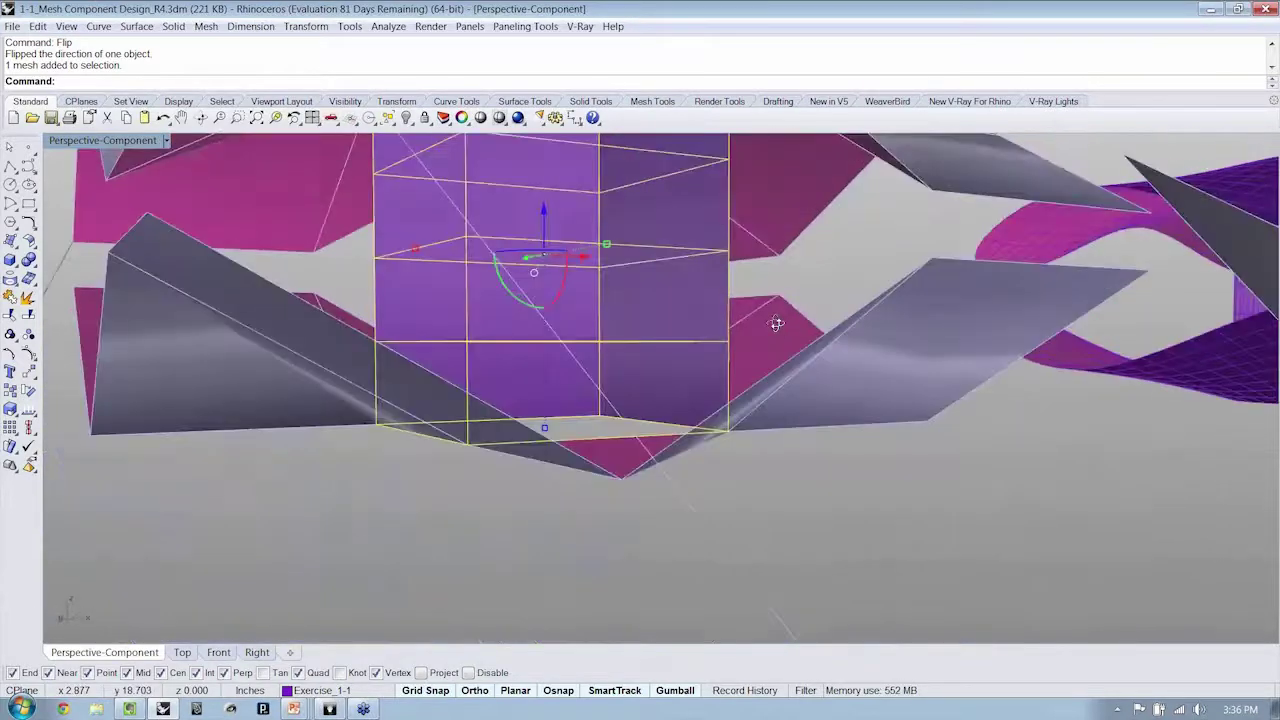
{"action": "right_click_drag", "start_coordinate": [784, 338], "coordinate": [769, 462]}
{"action": "scroll", "coordinate": [778, 453], "scroll_direction": "down", "scroll_amount": 4}
{"action": "scroll", "coordinate": [623, 329], "scroll_direction": "up", "scroll_amount": 5}
{"action": "left_click", "coordinate": [579, 332]}
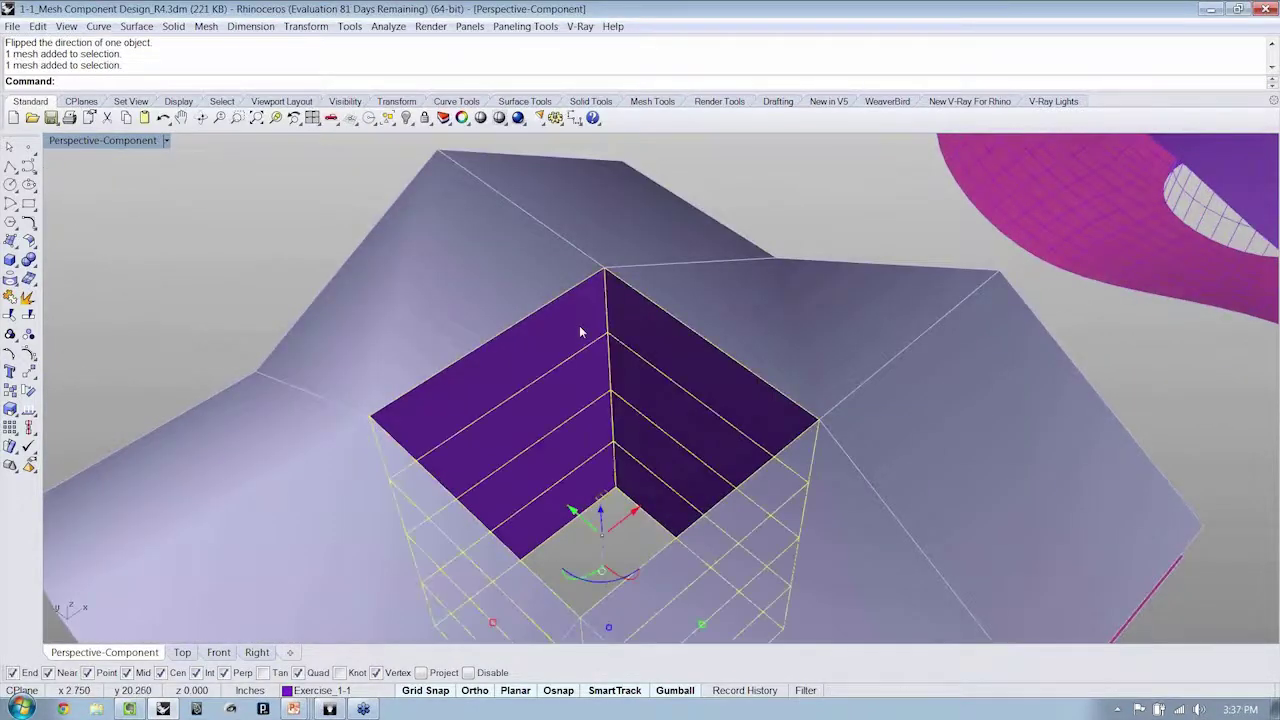
{"action": "key", "text": "Return"}
{"action": "left_click", "coordinate": [519, 297]}
{"action": "key", "text": "Return"}
Switch to Grasshopper, reference the tube, upper and lower meshes in Input | Mesh Primitive, and hide the source meshes in Rhino
{"action": "right_click_drag", "start_coordinate": [520, 362], "coordinate": [463, 502]}
{"action": "scroll", "coordinate": [616, 495], "scroll_direction": "down", "scroll_amount": 5}
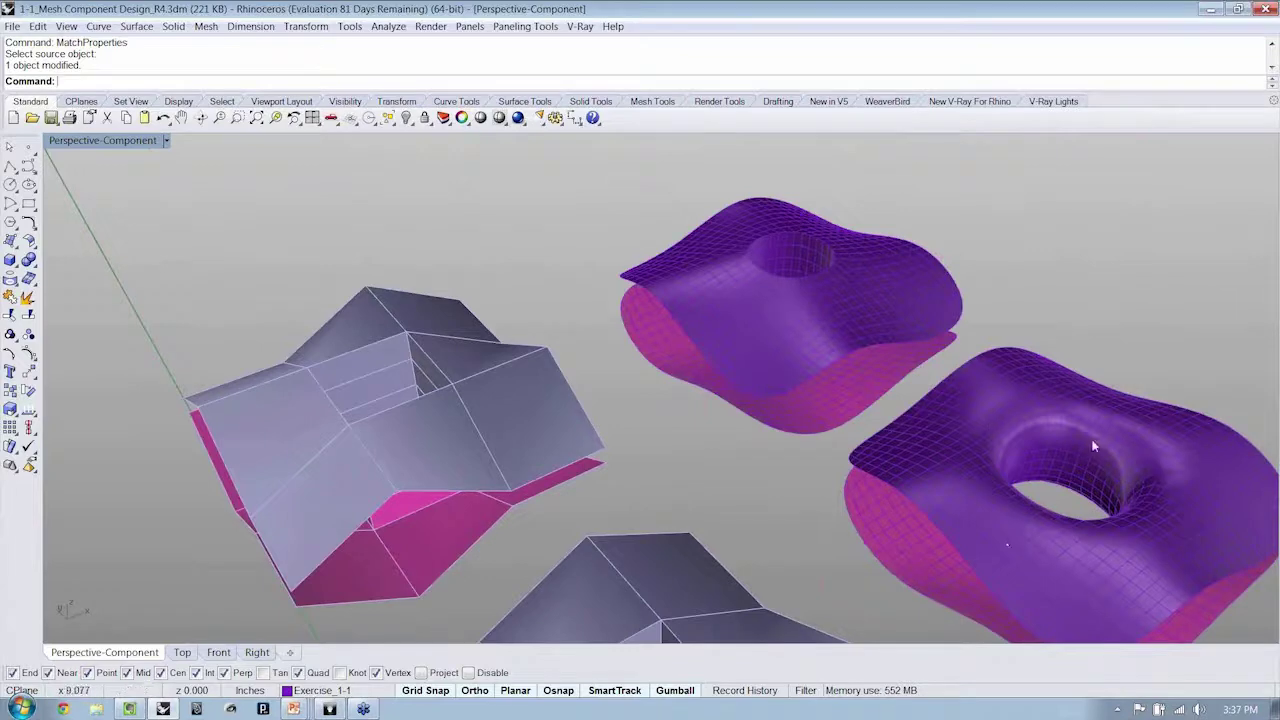
{"action": "mouse_move", "coordinate": [522, 410]}
{"action": "right_mouse_down"}
{"action": "mouse_move", "coordinate": [543, 366]}
{"action": "mouse_move", "coordinate": [534, 392]}
{"action": "right_mouse_up"}
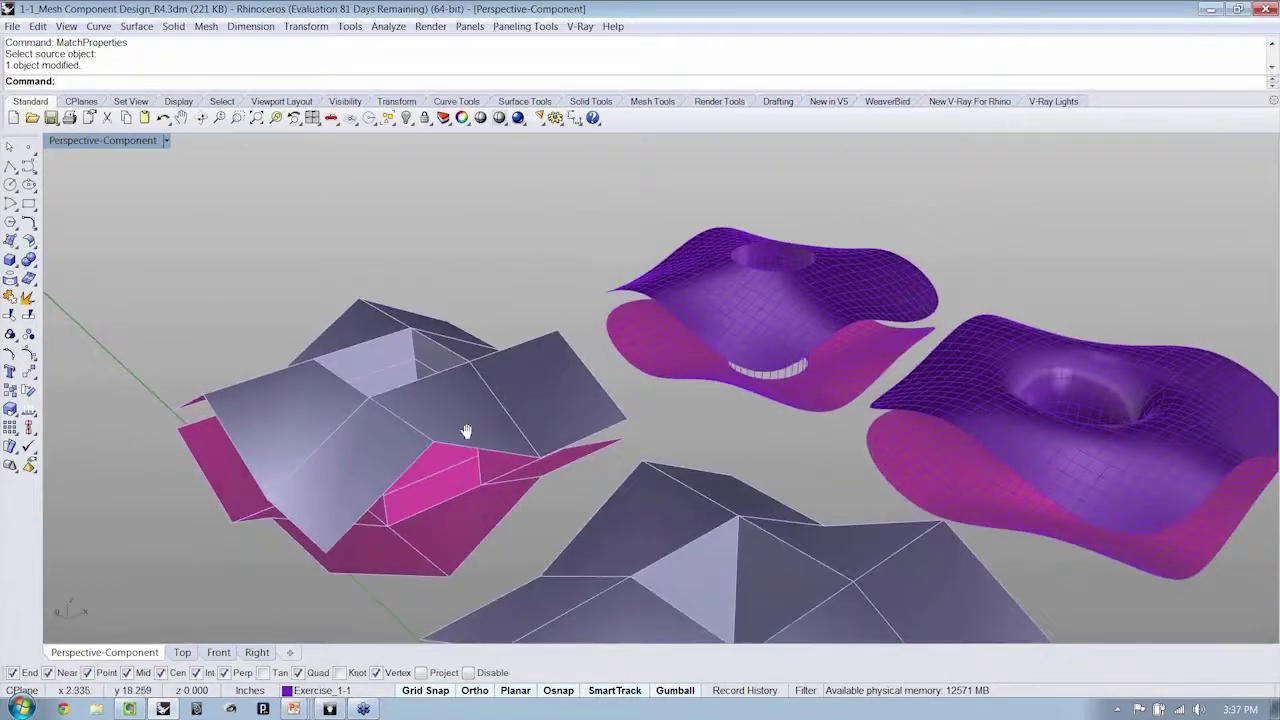
{"action": "right_click_drag", "start_coordinate": [466, 431], "coordinate": [457, 367]}
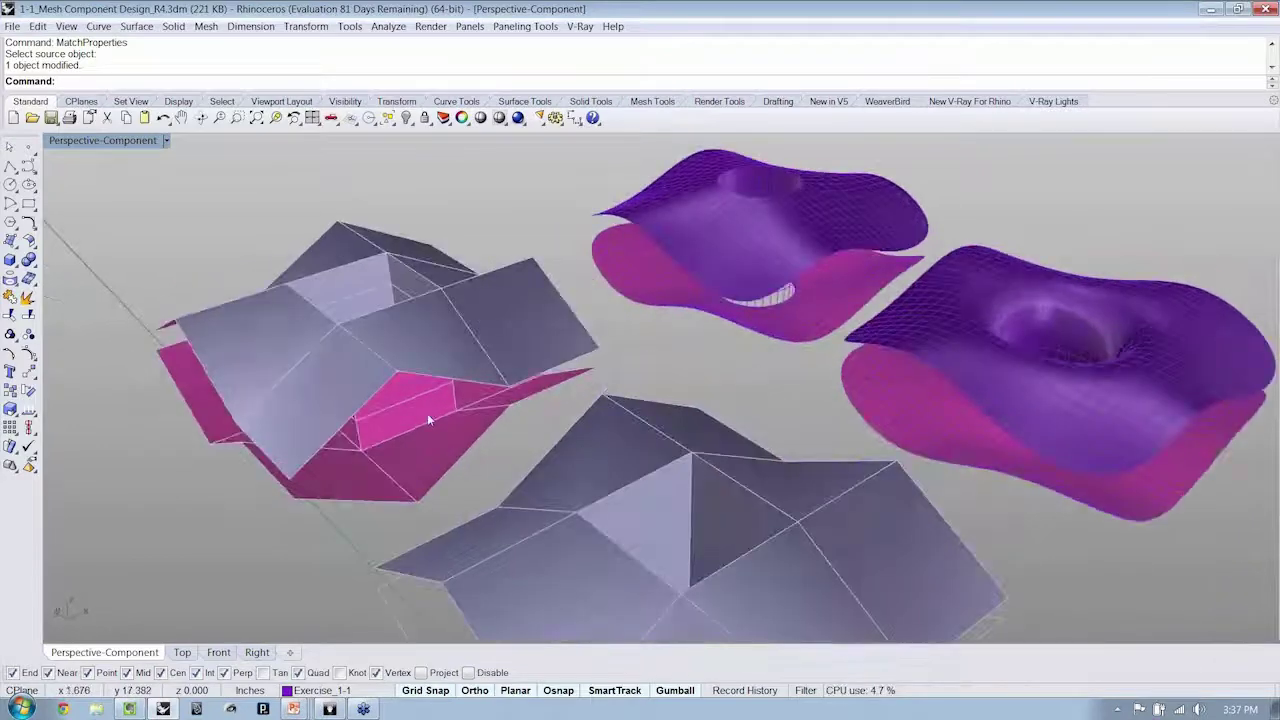
{"action": "scroll", "coordinate": [430, 413], "scroll_direction": "up", "scroll_amount": 2}
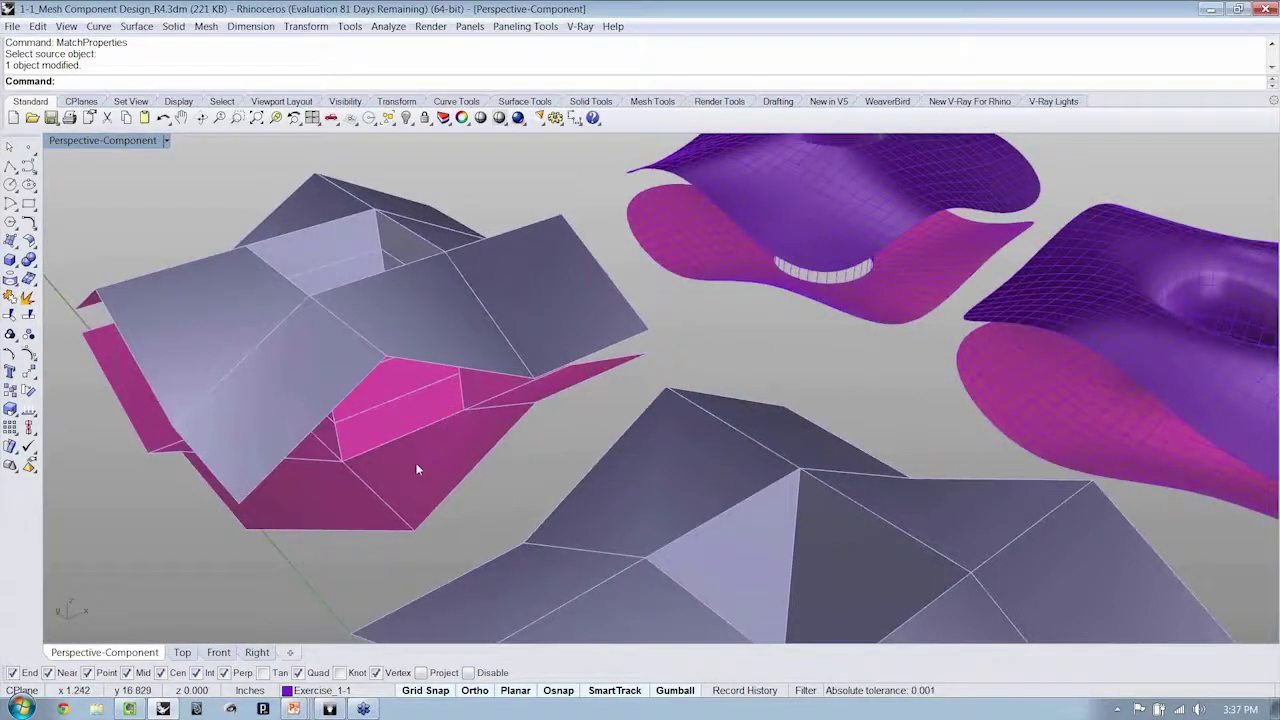
{"action": "right_click_drag", "start_coordinate": [410, 457], "coordinate": [363, 457], "text": "shift"}
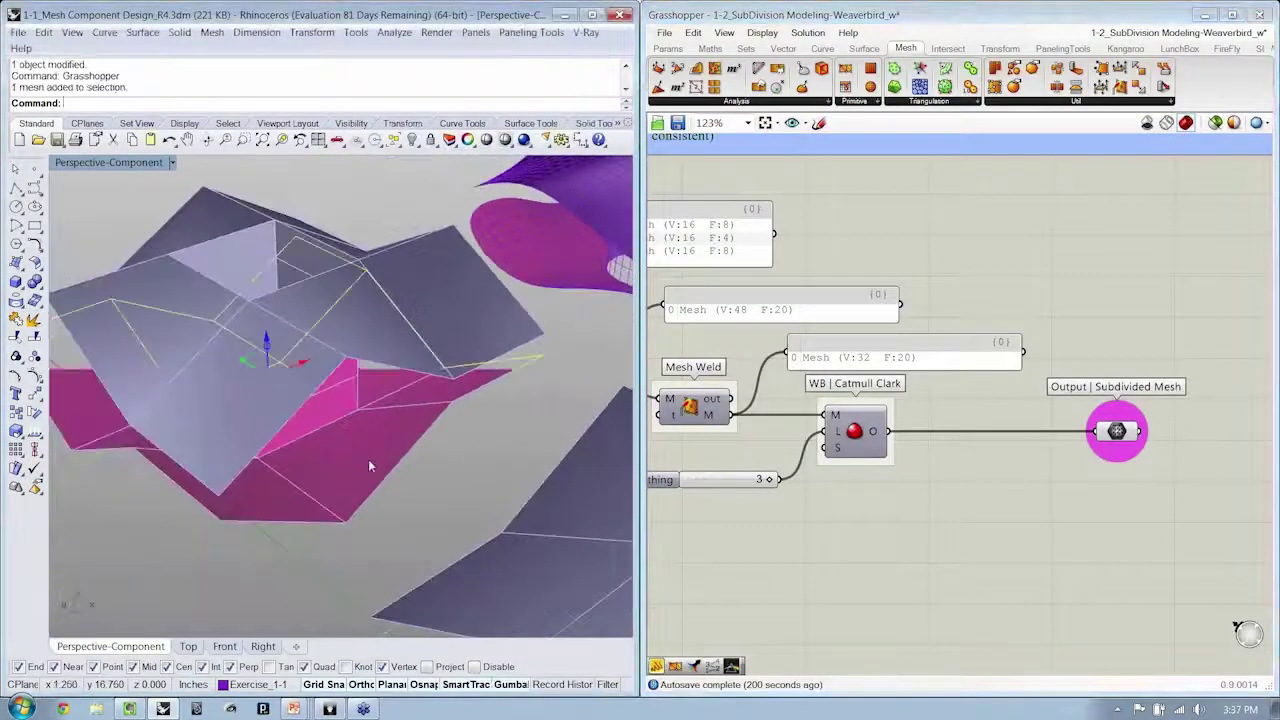
{"action": "left_click", "coordinate": [368, 459]}
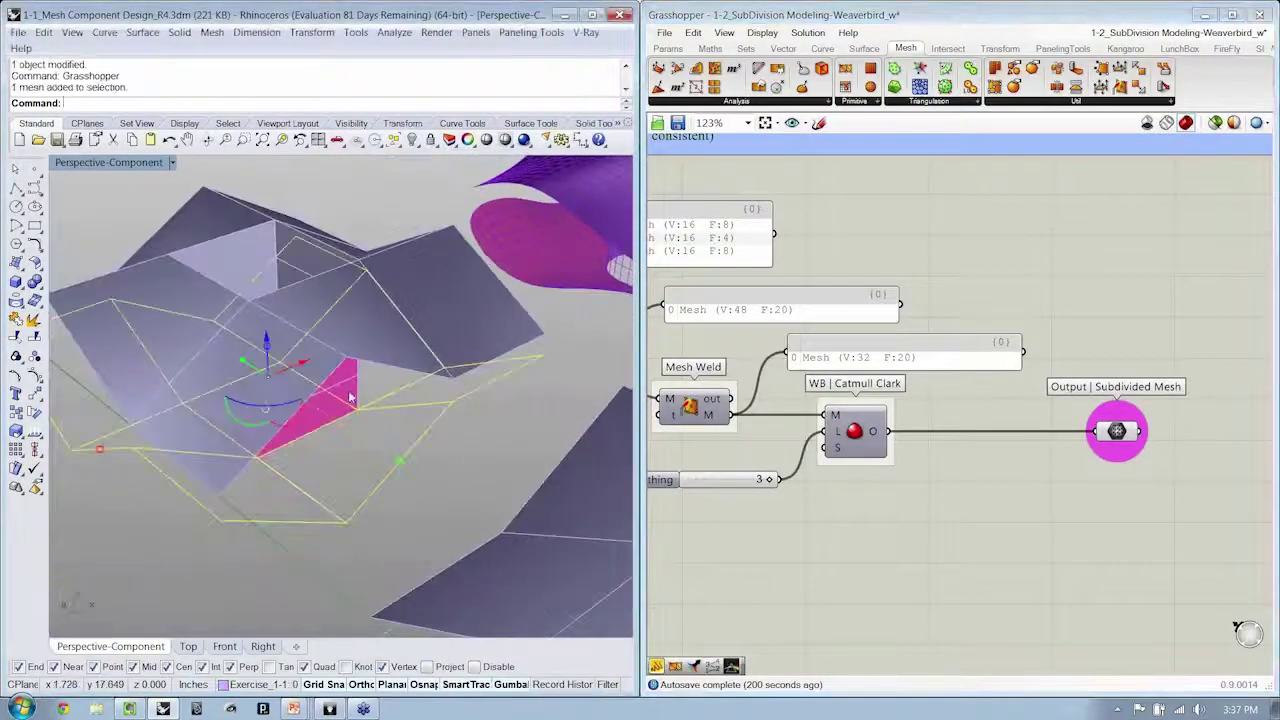
{"action": "right_click_drag", "start_coordinate": [748, 408], "coordinate": [1043, 452]}
{"action": "right_click", "coordinate": [714, 365]}
{"action": "left_click", "coordinate": [766, 579]}
{"action": "right_click_drag", "start_coordinate": [306, 407], "coordinate": [326, 462], "text": "shift"}
{"action": "key", "text": "ctrl+h"}
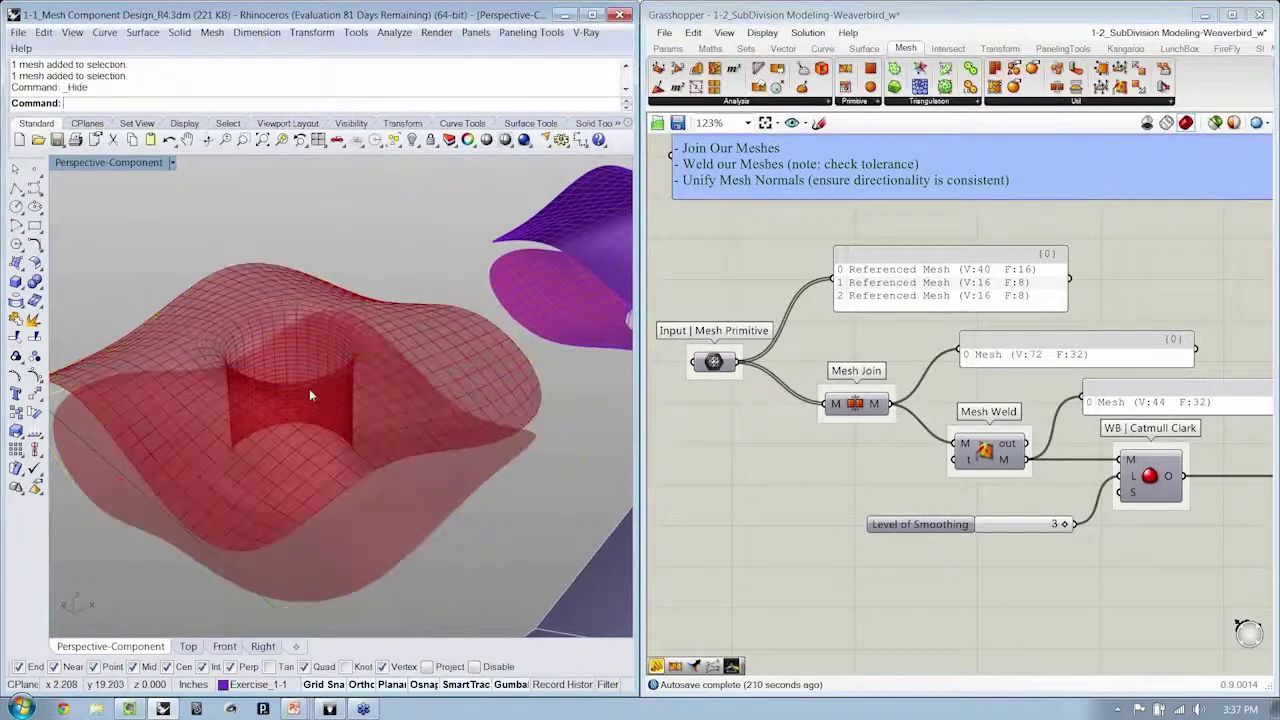
Bake the Output | Subdivided Mesh component into Rhino, put Grasshopper away and maximize the Rhino window
{"action": "scroll", "coordinate": [323, 437], "scroll_direction": "up", "scroll_amount": 5}
{"action": "right_click_drag", "start_coordinate": [309, 388], "coordinate": [401, 425]}
{"action": "mouse_move", "coordinate": [392, 362]}
{"action": "right_mouse_down"}
{"action": "mouse_move", "coordinate": [374, 423]}
{"action": "mouse_move", "coordinate": [380, 356]}
{"action": "mouse_move", "coordinate": [386, 368]}
{"action": "right_mouse_up"}
{"action": "right_click_drag", "start_coordinate": [1255, 472], "coordinate": [988, 470]}
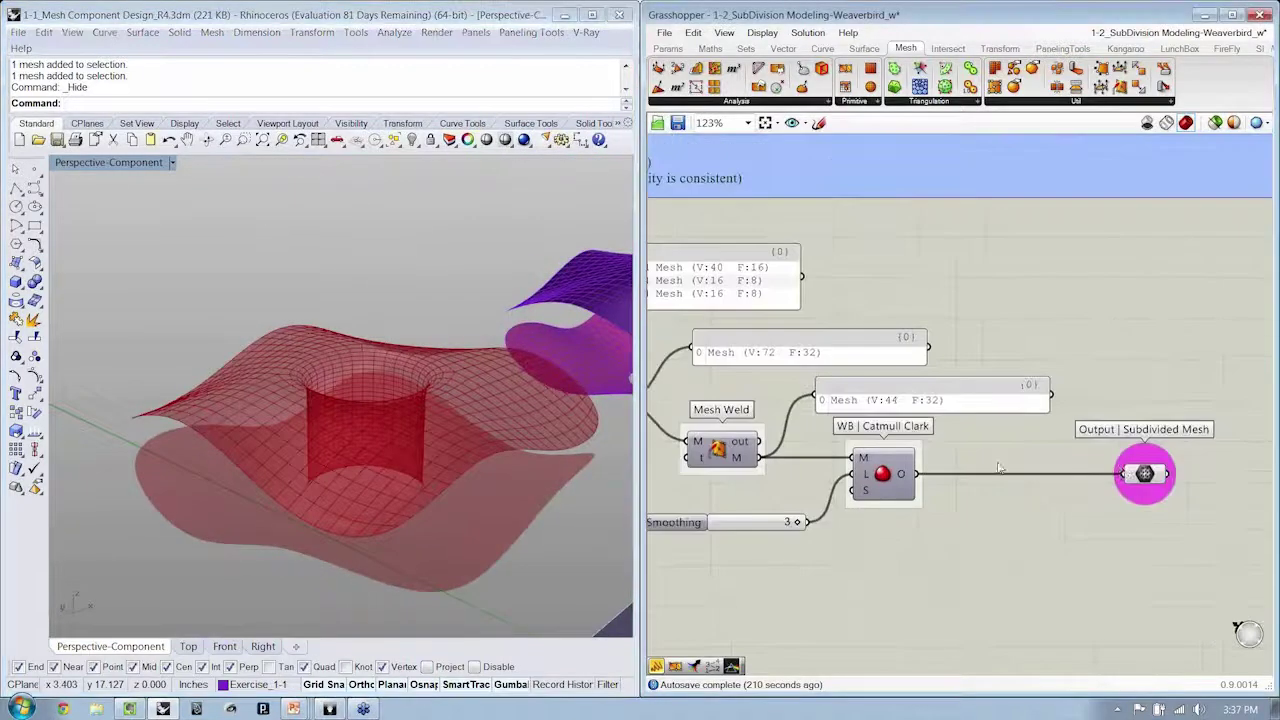
{"action": "left_click", "coordinate": [1143, 472]}
{"action": "middle_click", "coordinate": [1122, 331]}
{"action": "left_click", "coordinate": [1063, 270]}
{"action": "left_click", "coordinate": [1259, 15]}
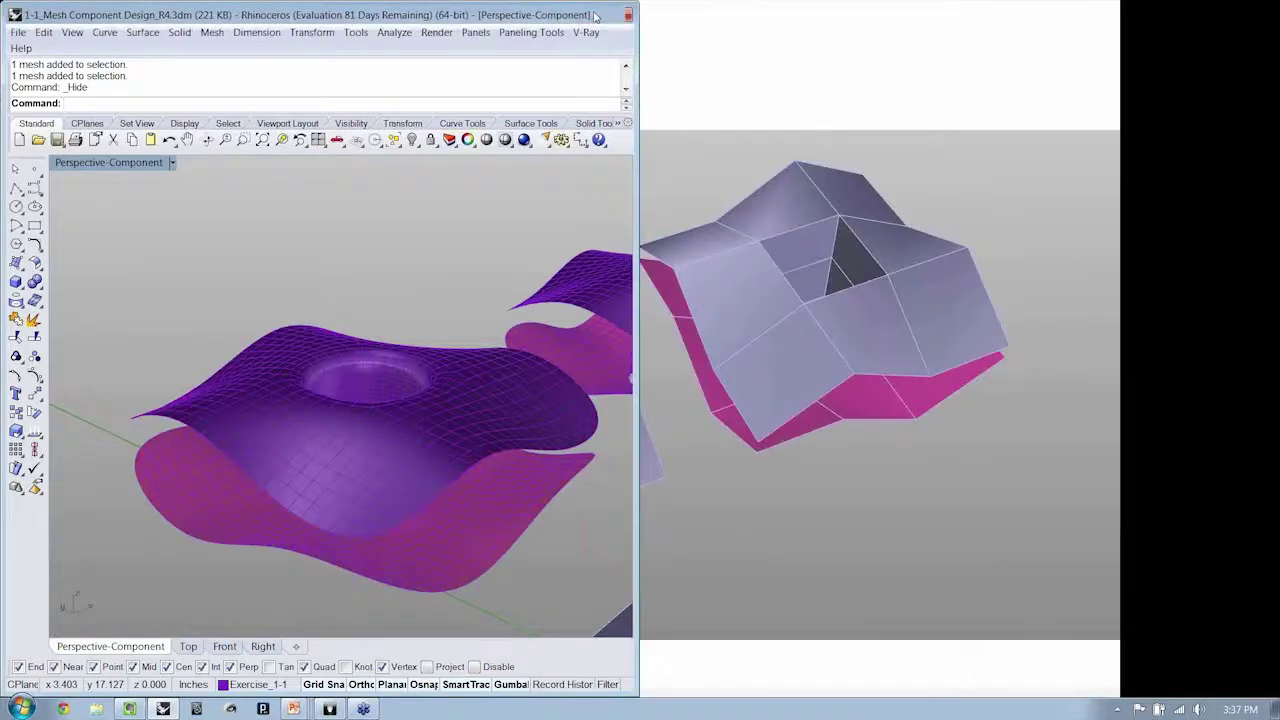
{"action": "double_click", "coordinate": [595, 16]}
Move the baked mesh aside and bring back the hidden low-poly meshes with ShowSelected
{"action": "scroll", "coordinate": [514, 400], "scroll_direction": "up", "scroll_amount": 8}
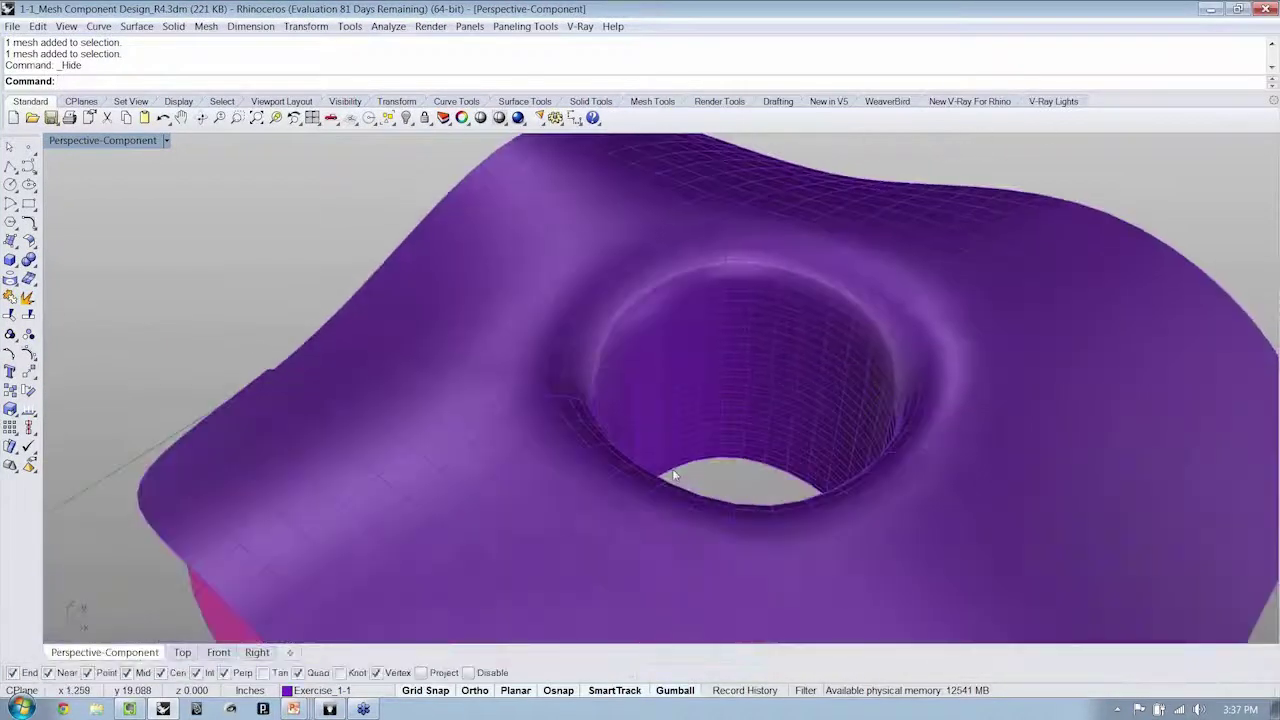
{"action": "right_click_drag", "start_coordinate": [738, 454], "coordinate": [598, 456]}
{"action": "left_click_drag", "start_coordinate": [701, 262], "coordinate": [446, 526]}
{"action": "key", "text": "Delete"}
{"action": "type", "text": "ss"}
{"action": "key", "text": "Return"}
{"action": "key", "text": "Return"}
Select the four mesh edges around the tube's mid-height
{"action": "right_click_drag", "start_coordinate": [520, 484], "coordinate": [539, 415]}
{"action": "scroll", "coordinate": [646, 443], "scroll_direction": "up", "scroll_amount": 4}
{"action": "scroll", "coordinate": [553, 420], "scroll_direction": "up", "scroll_amount": 4}
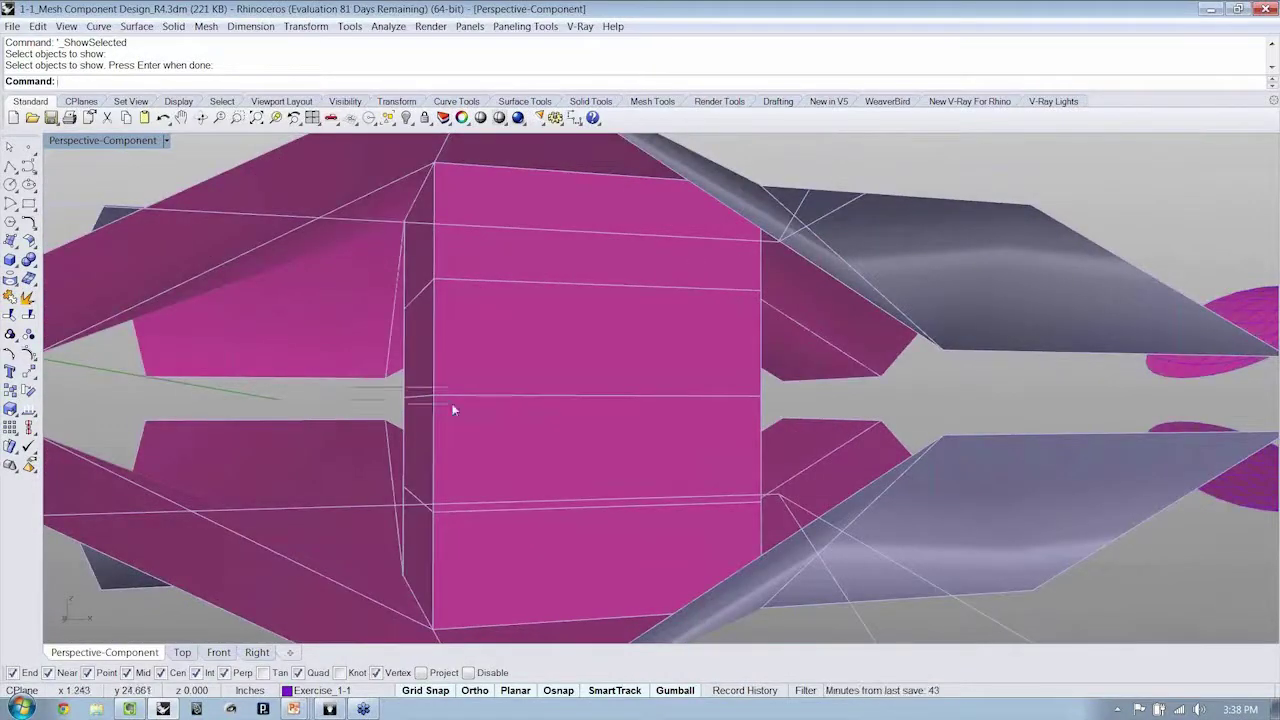
{"action": "left_click", "coordinate": [885, 424]}
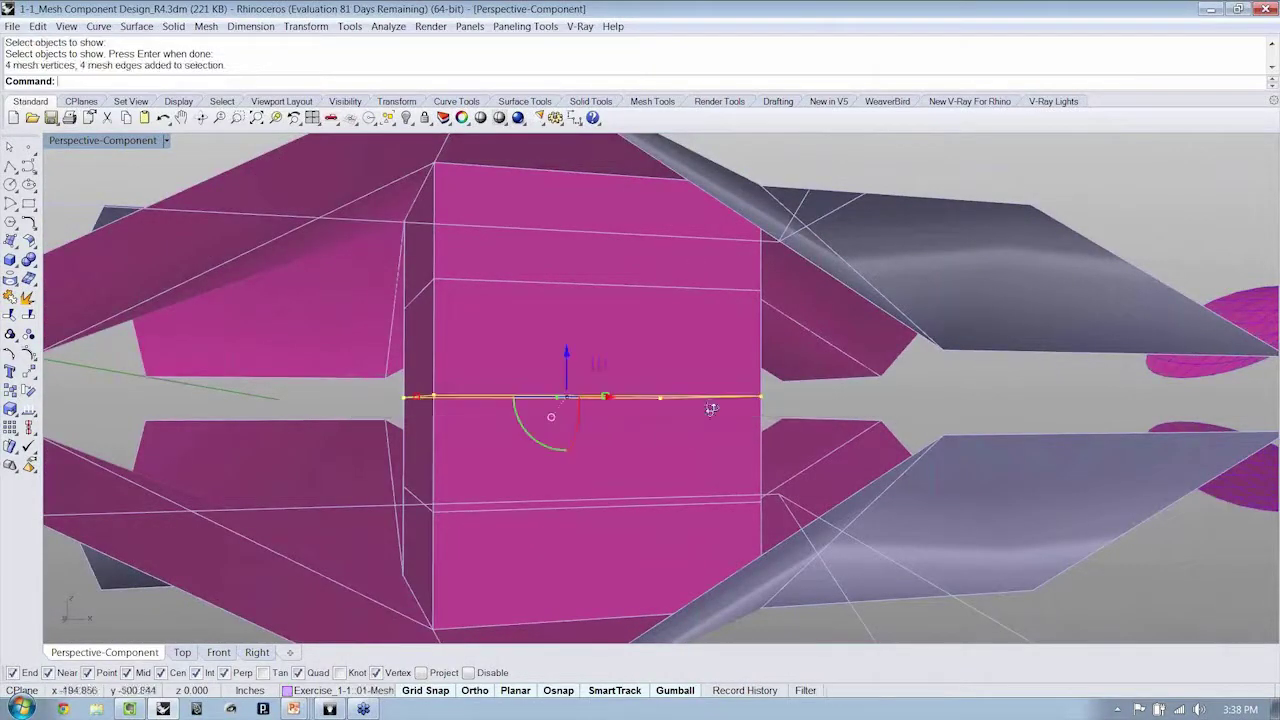
{"action": "right_click_drag", "start_coordinate": [910, 414], "coordinate": [448, 447]}
{"action": "type", "text": "ss"}
{"action": "key", "text": "Return"}
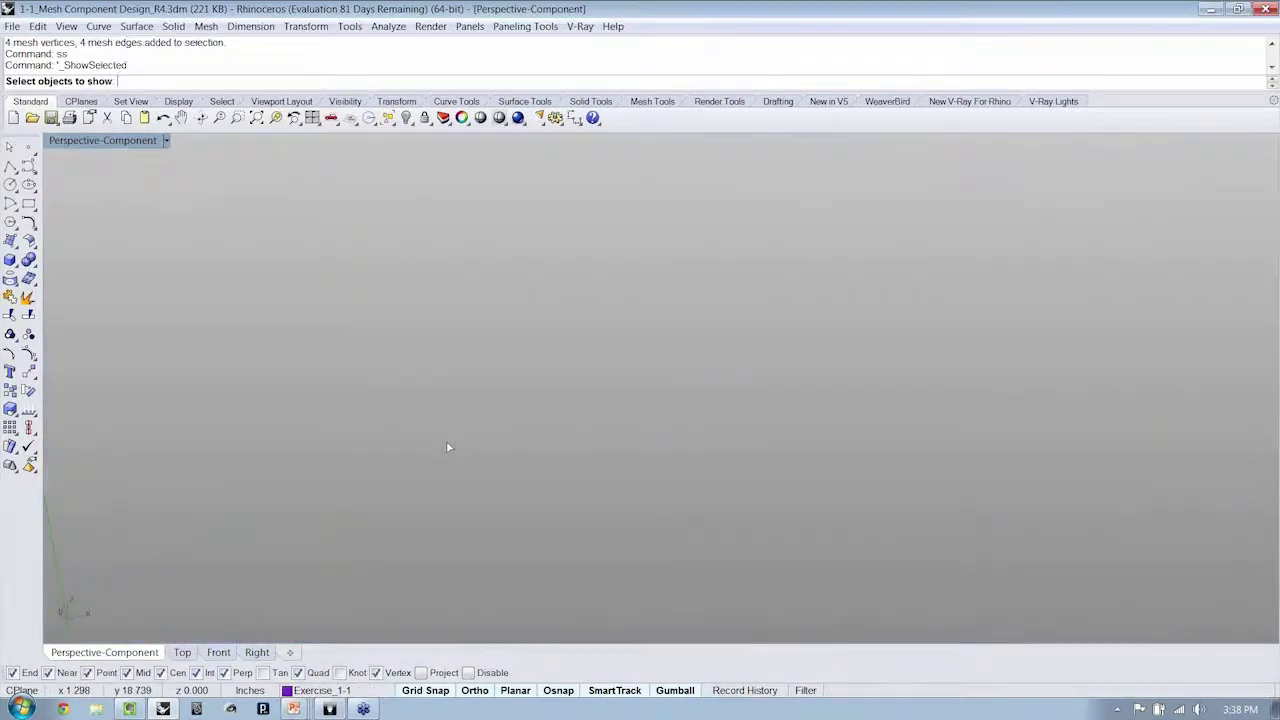
{"action": "key", "text": "Escape"}
Scale the tube's mid-height edge loop outward in both horizontal directions so the tube bulges in the middle
{"action": "scroll", "coordinate": [448, 446], "scroll_direction": "down", "scroll_amount": 4}
{"action": "right_click_drag", "start_coordinate": [448, 446], "coordinate": [430, 412]}
{"action": "scroll", "coordinate": [430, 412], "scroll_direction": "up", "scroll_amount": 3}
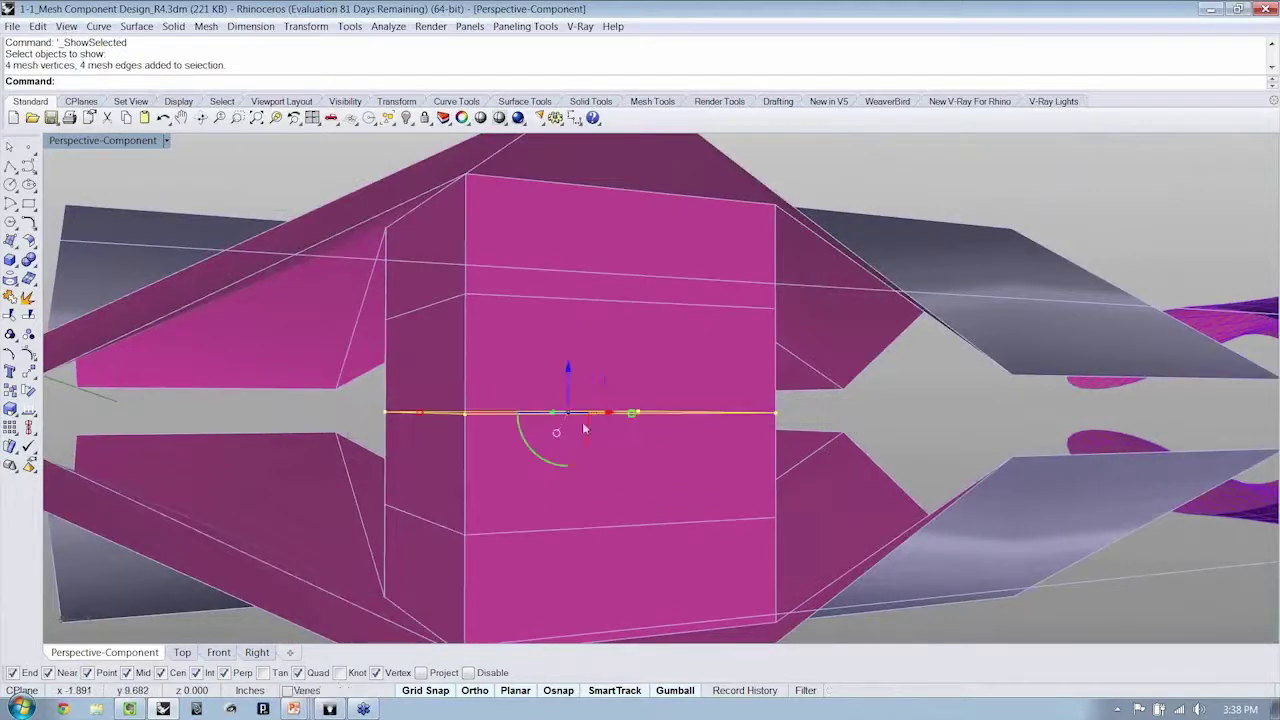
{"action": "right_click_drag", "start_coordinate": [583, 422], "coordinate": [582, 433]}
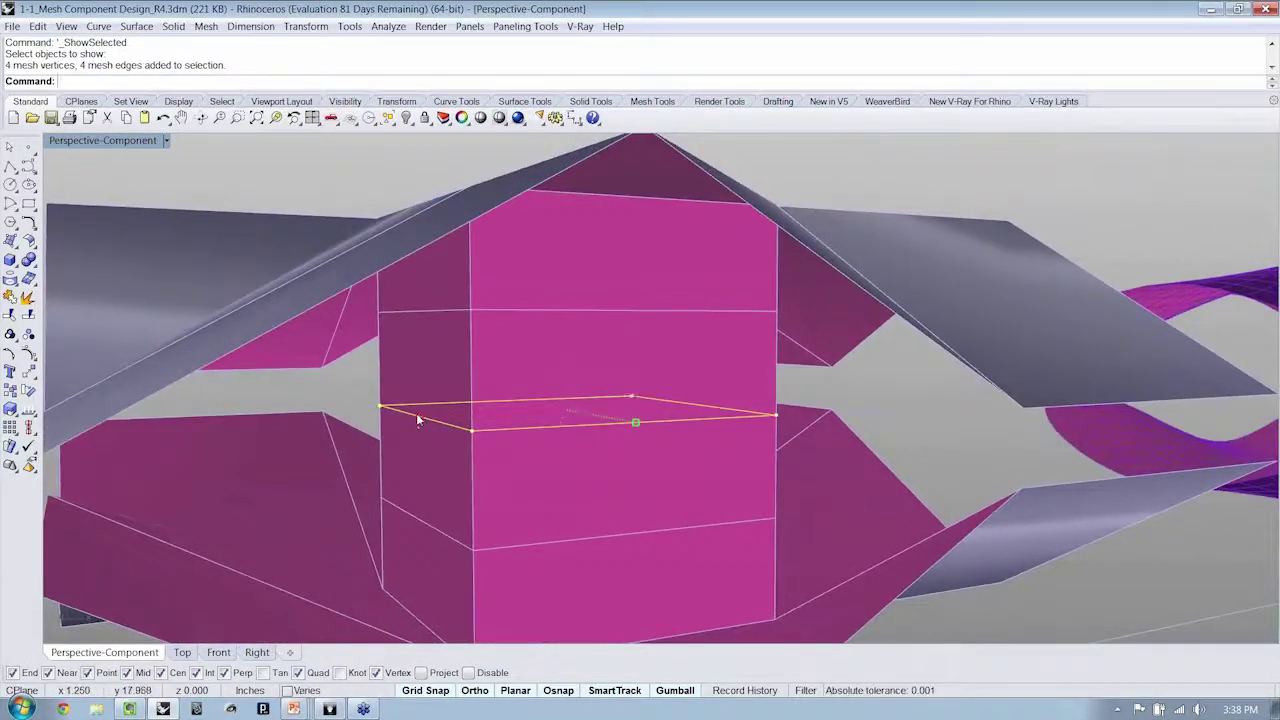
{"action": "left_click_drag", "start_coordinate": [375, 421], "coordinate": [212, 455]}
{"action": "right_click_drag", "start_coordinate": [212, 455], "coordinate": [520, 448]}
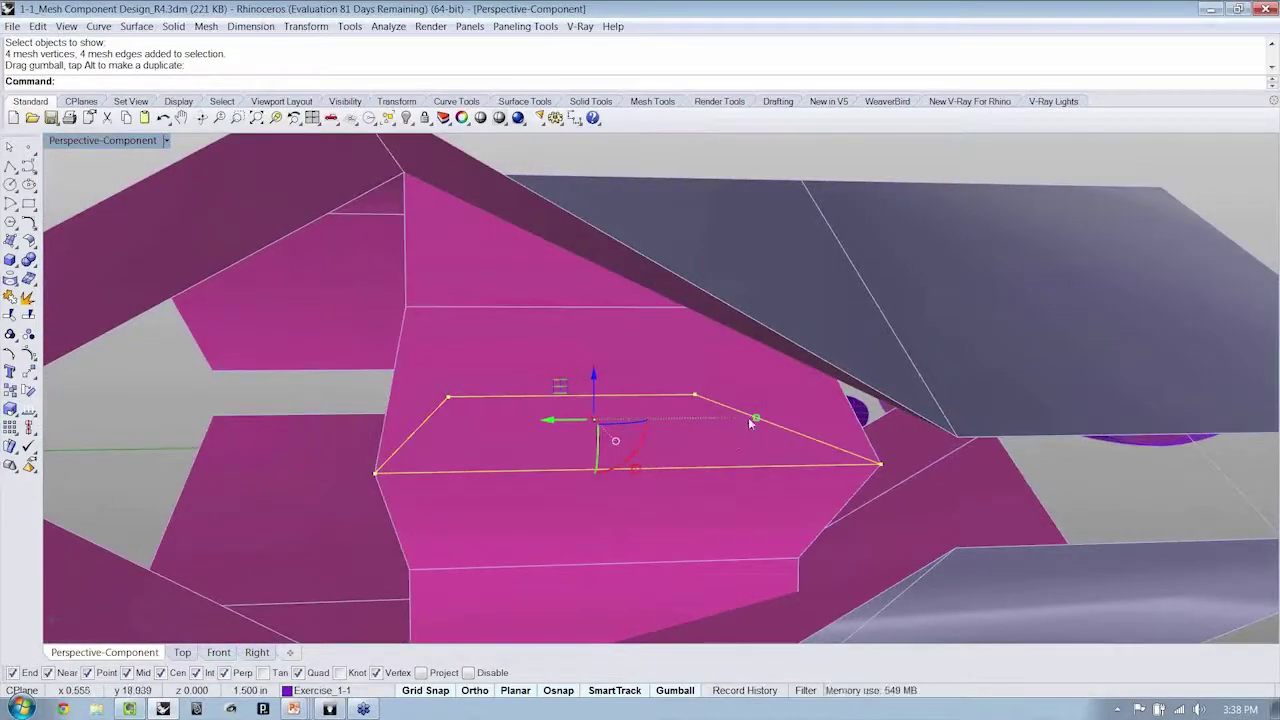
{"action": "left_click_drag", "start_coordinate": [752, 422], "coordinate": [895, 422]}
Reopen Grasshopper beside Rhino and hide the three low-poly source meshes to leave the subdivided preview
{"action": "right_click_drag", "start_coordinate": [1030, 450], "coordinate": [800, 427]}
{"action": "scroll", "coordinate": [725, 413], "scroll_direction": "down", "scroll_amount": 4}
{"action": "right_click_drag", "start_coordinate": [715, 420], "coordinate": [430, 333]}
{"action": "type", "text": "G"}
{"action": "key", "text": "Return"}
{"action": "left_click", "coordinate": [314, 539]}
{"action": "key", "text": "ctrl+h"}
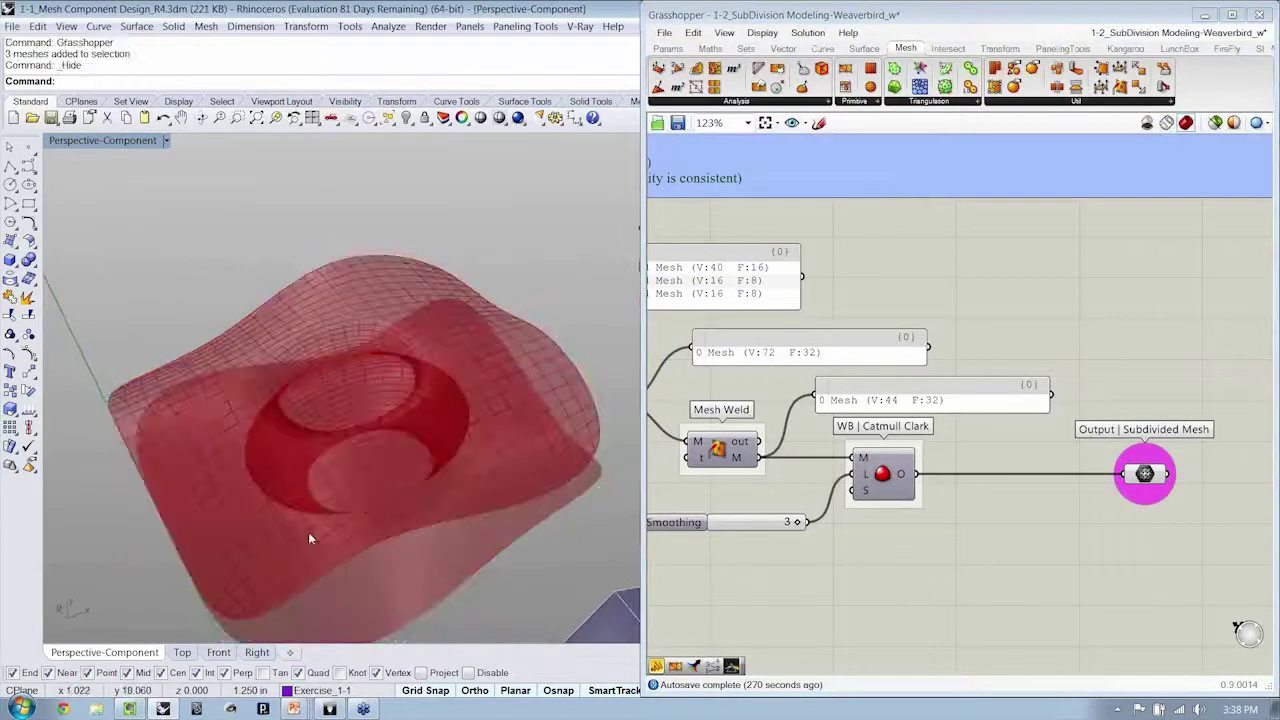
Bake the bulging version from the Output | Subdivided Mesh component into Rhino and put Grasshopper away
{"action": "right_click_drag", "start_coordinate": [374, 493], "coordinate": [430, 410]}
{"action": "scroll", "coordinate": [318, 491], "scroll_direction": "up", "scroll_amount": 6}
{"action": "right_click_drag", "start_coordinate": [318, 492], "coordinate": [363, 437]}
{"action": "left_click", "coordinate": [1140, 476]}
{"action": "right_click", "coordinate": [1100, 330]}
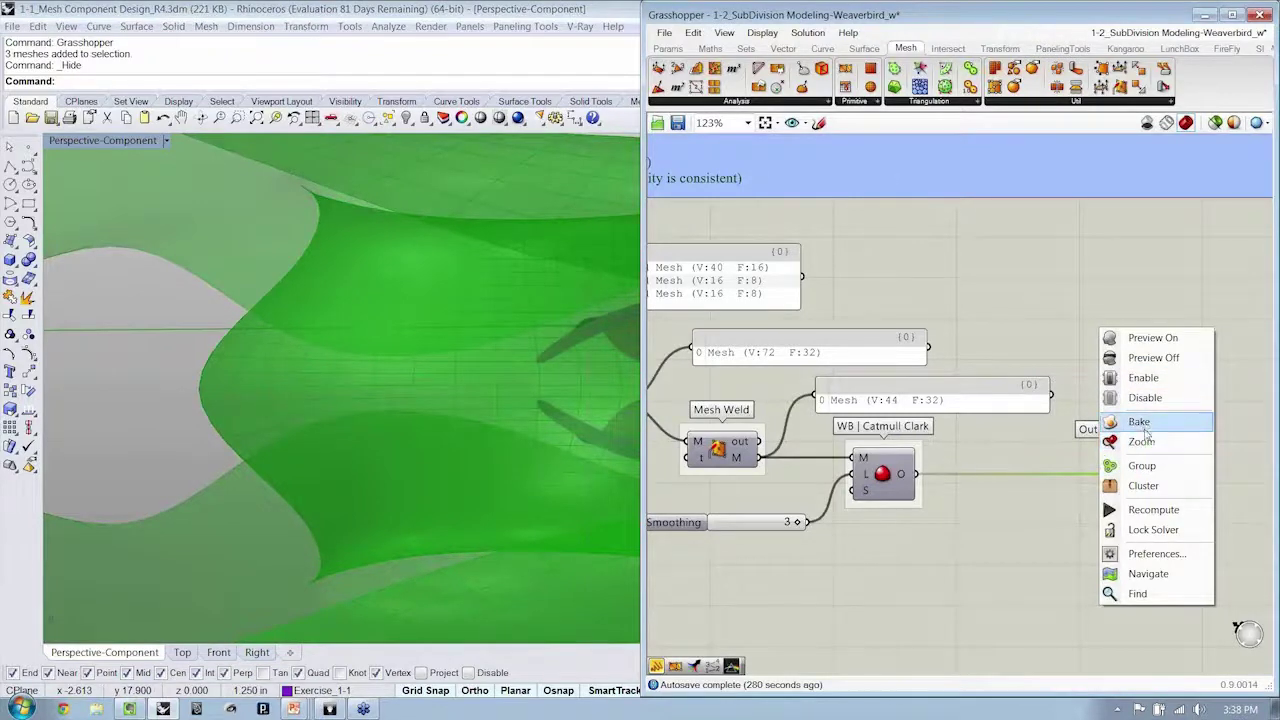
{"action": "left_click", "coordinate": [1145, 474]}
{"action": "left_click", "coordinate": [1259, 18]}
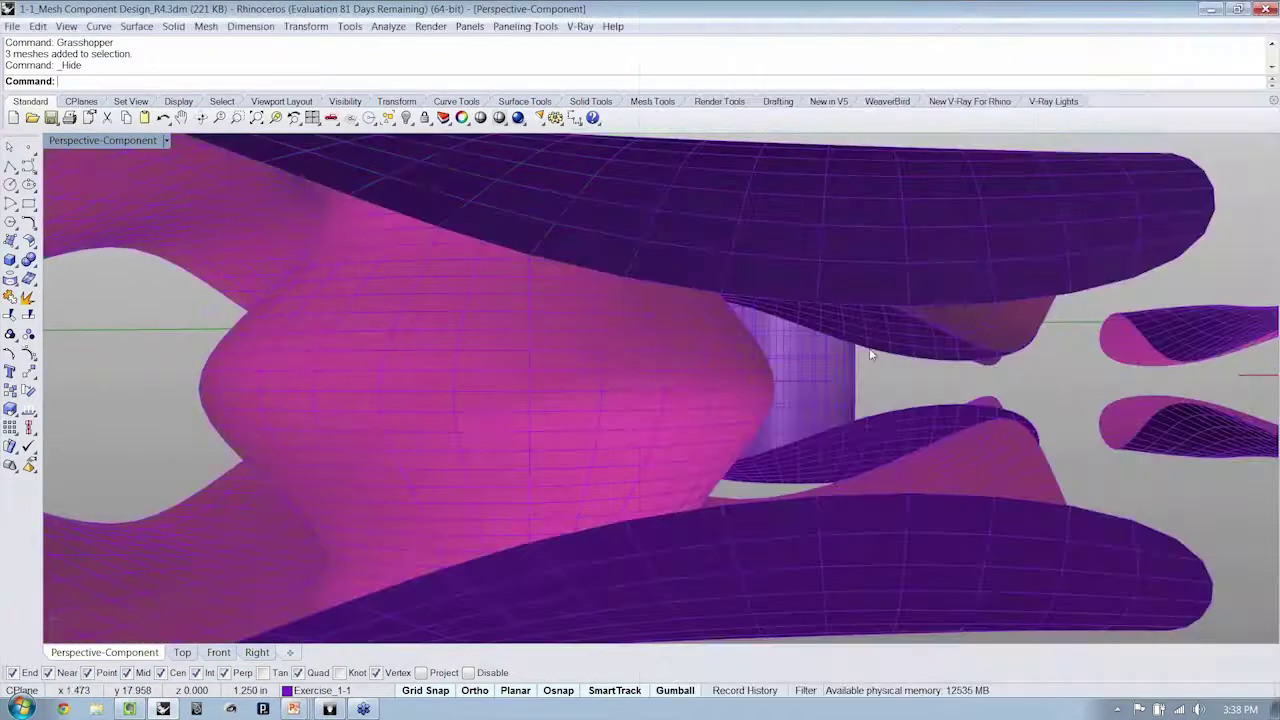
Move the newly baked bulging mesh 7 inches into the empty space beside the other components and deselect it
{"action": "right_click_drag", "start_coordinate": [863, 357], "coordinate": [775, 477]}
{"action": "left_click", "coordinate": [585, 411]}
{"action": "scroll", "coordinate": [585, 411], "scroll_direction": "down", "scroll_amount": 5}
{"action": "left_click_drag", "start_coordinate": [764, 462], "coordinate": [501, 438]}
{"action": "left_click", "coordinate": [520, 556]}
{"action": "scroll", "coordinate": [594, 460], "scroll_direction": "up", "scroll_amount": 9}
{"action": "right_click_drag", "start_coordinate": [581, 440], "coordinate": [587, 368]}
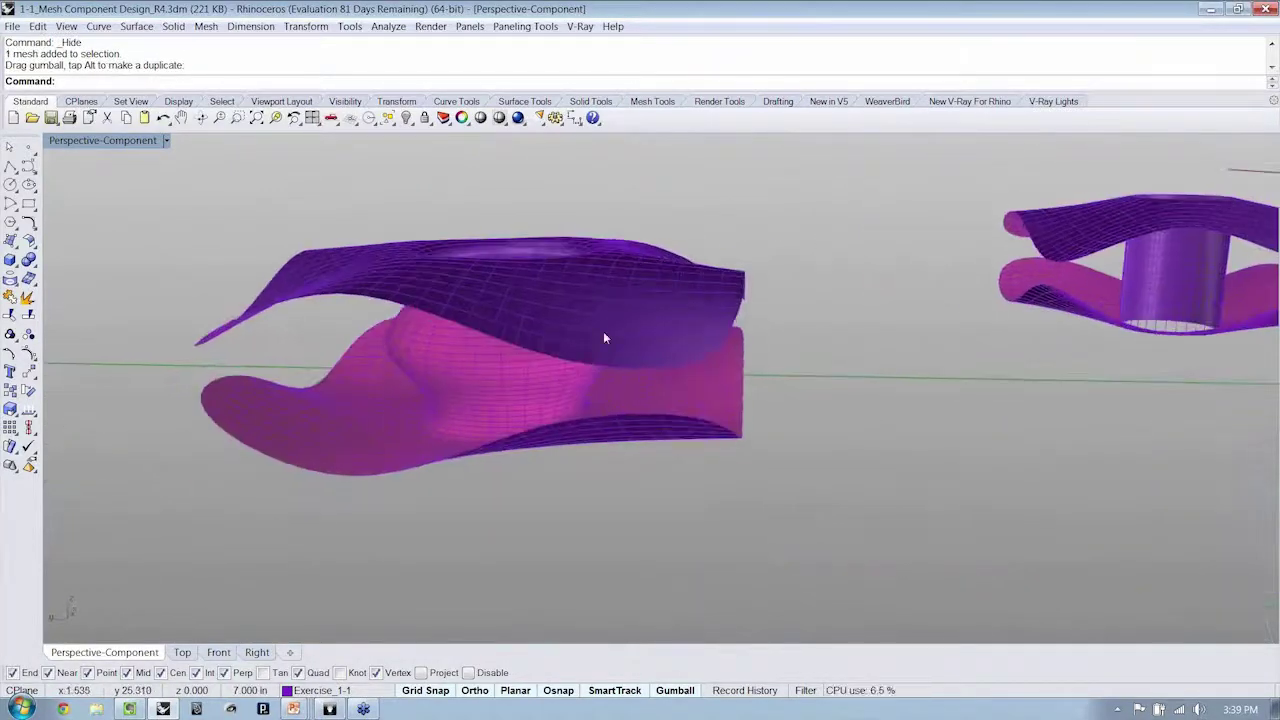
{"action": "right_click_drag", "start_coordinate": [566, 430], "coordinate": [617, 400]}
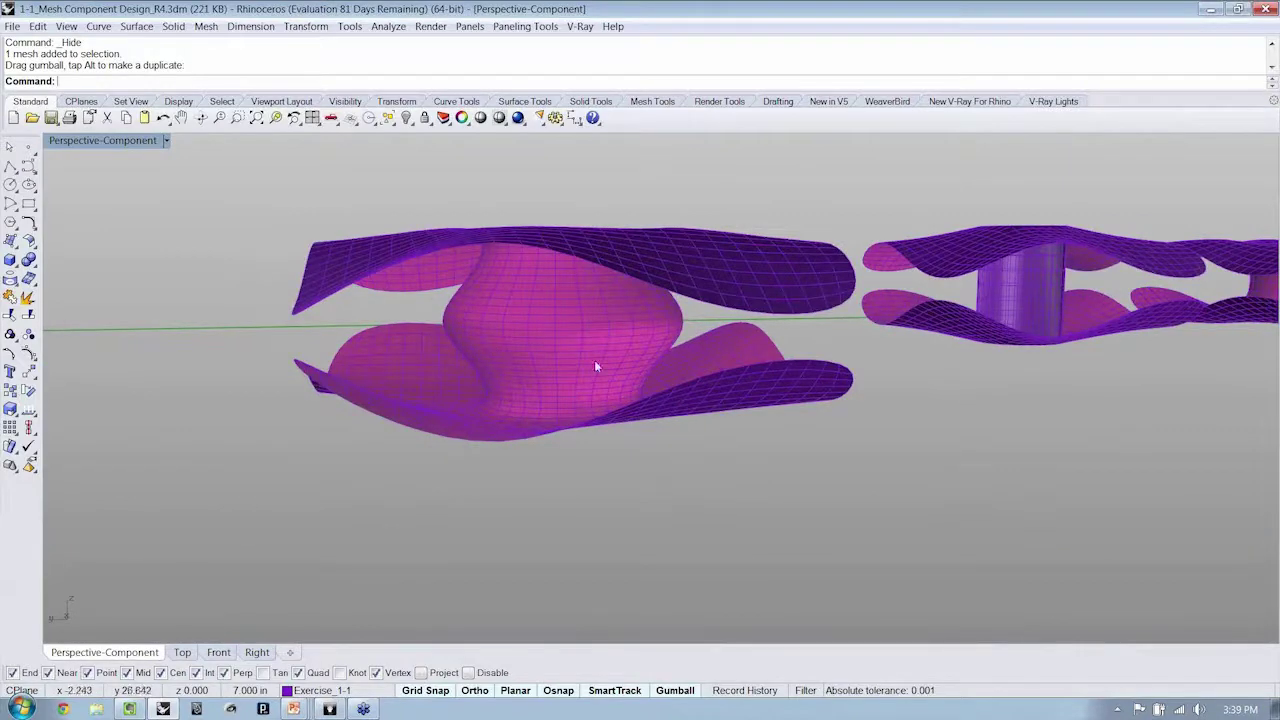
Switch to the four-viewport layout and frame the newly baked bulging mesh in the Top and Perspective views
{"action": "right_click_drag", "start_coordinate": [594, 367], "coordinate": [250, 253]}
{"action": "double_click", "coordinate": [120, 141]}
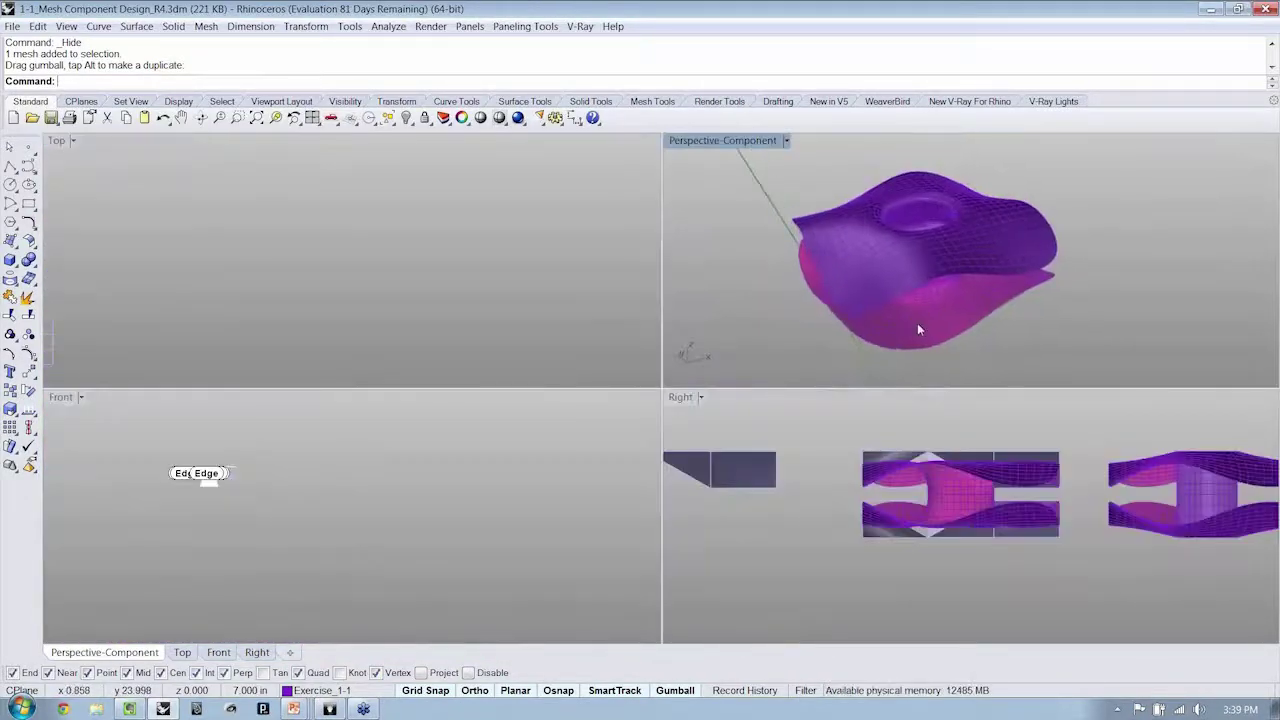
{"action": "scroll", "coordinate": [491, 298], "scroll_direction": "down", "scroll_amount": 8}
{"action": "scroll", "coordinate": [322, 234], "scroll_direction": "up", "scroll_amount": 15}
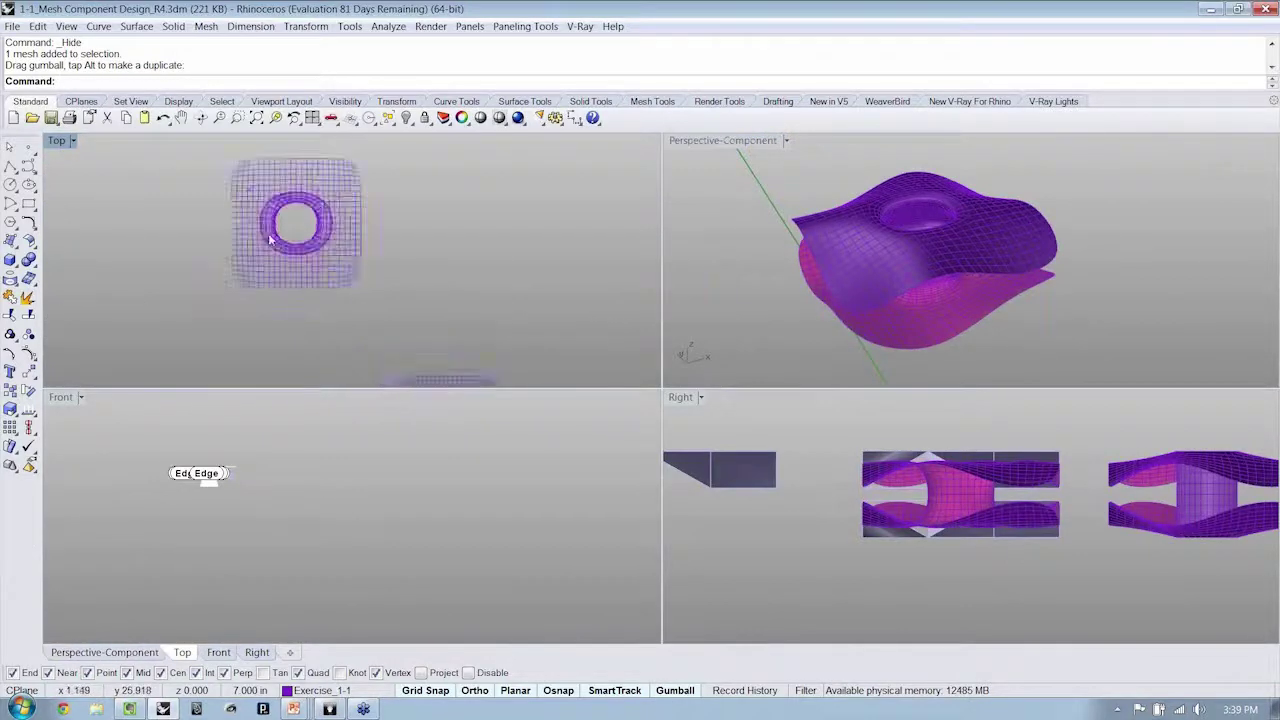
{"action": "right_click_drag", "start_coordinate": [272, 243], "coordinate": [284, 296]}
{"action": "right_click_drag", "start_coordinate": [915, 260], "coordinate": [1028, 272]}
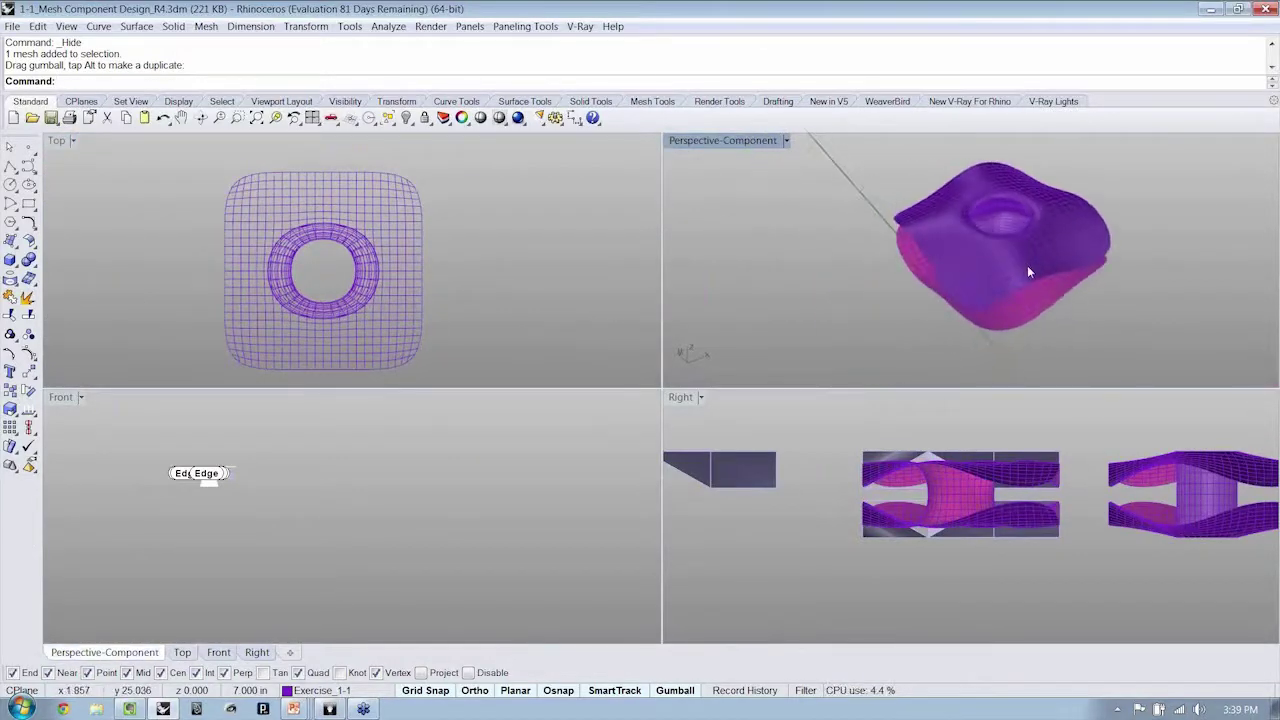
Create a clipping plane with a rectangle in the Front view that extends beyond the bulging component on all sides
{"action": "type", "text": "ipping"}
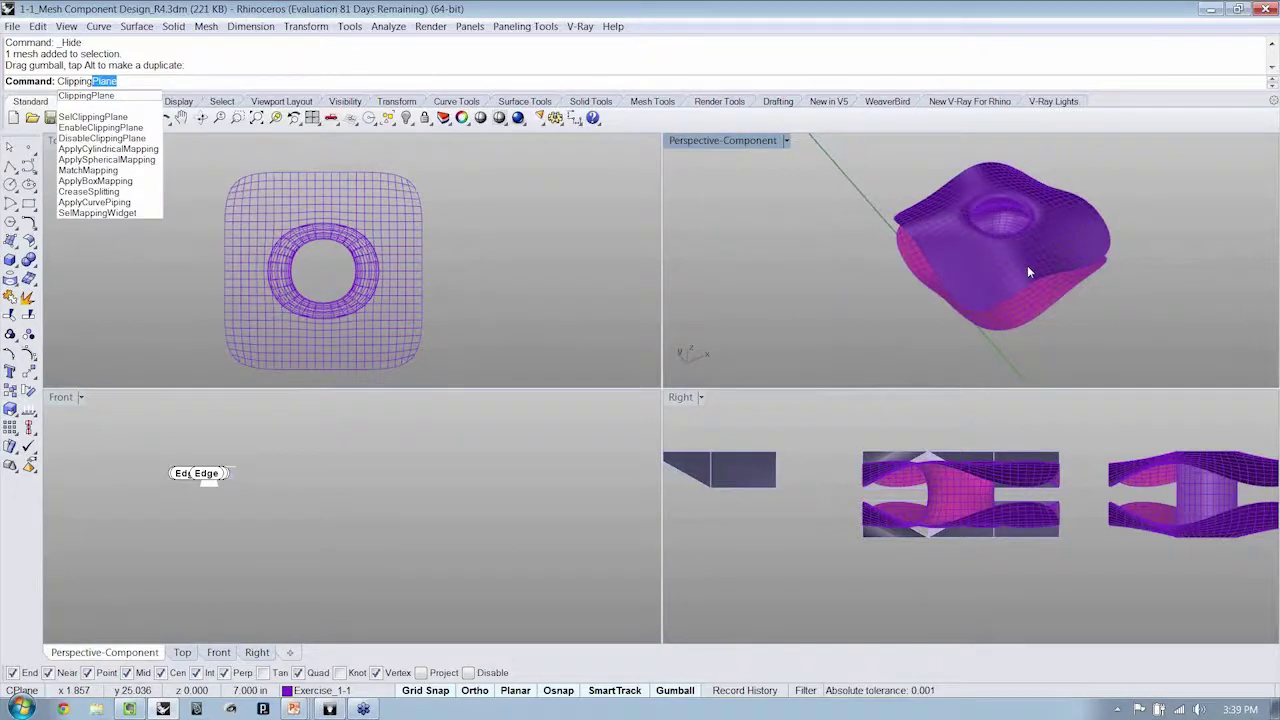
{"action": "key", "text": "Return"}
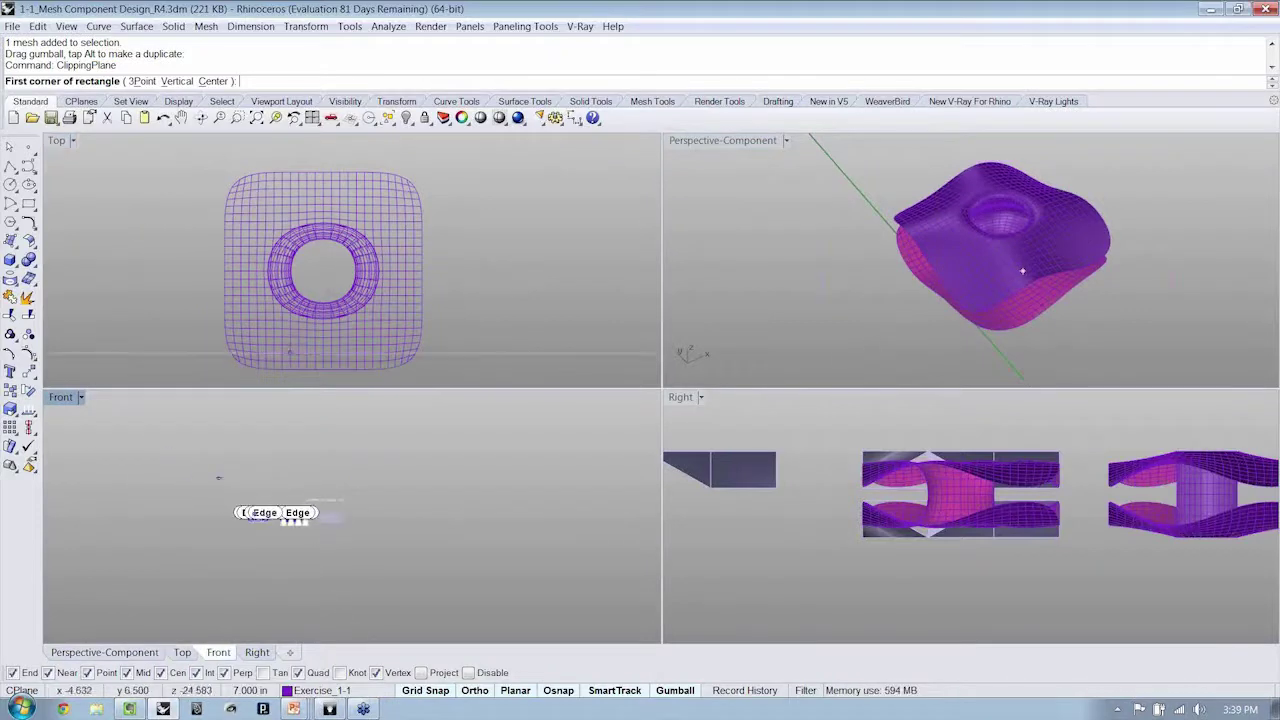
{"action": "scroll", "coordinate": [266, 510], "scroll_direction": "up", "scroll_amount": 14}
{"action": "right_click_drag", "start_coordinate": [266, 509], "coordinate": [250, 463]}
{"action": "left_click", "coordinate": [209, 459]}
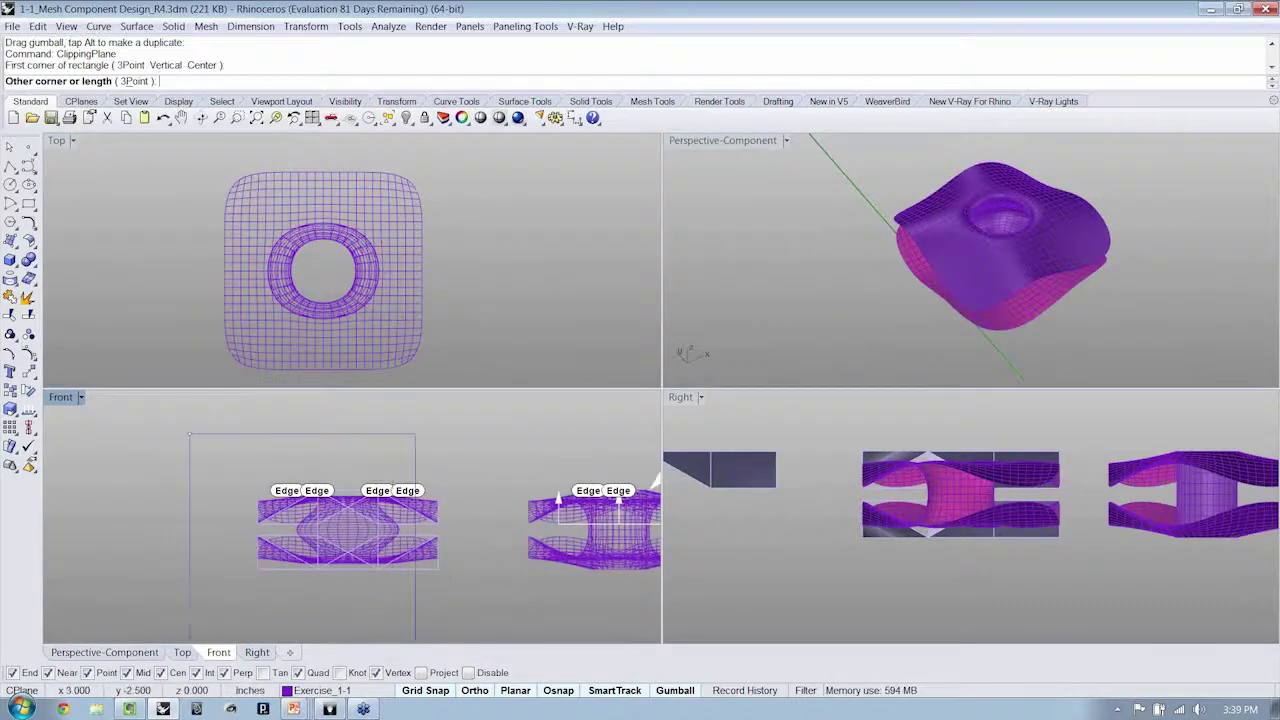
{"action": "right_click", "coordinate": [481, 602]}
{"action": "right_click", "coordinate": [458, 192]}
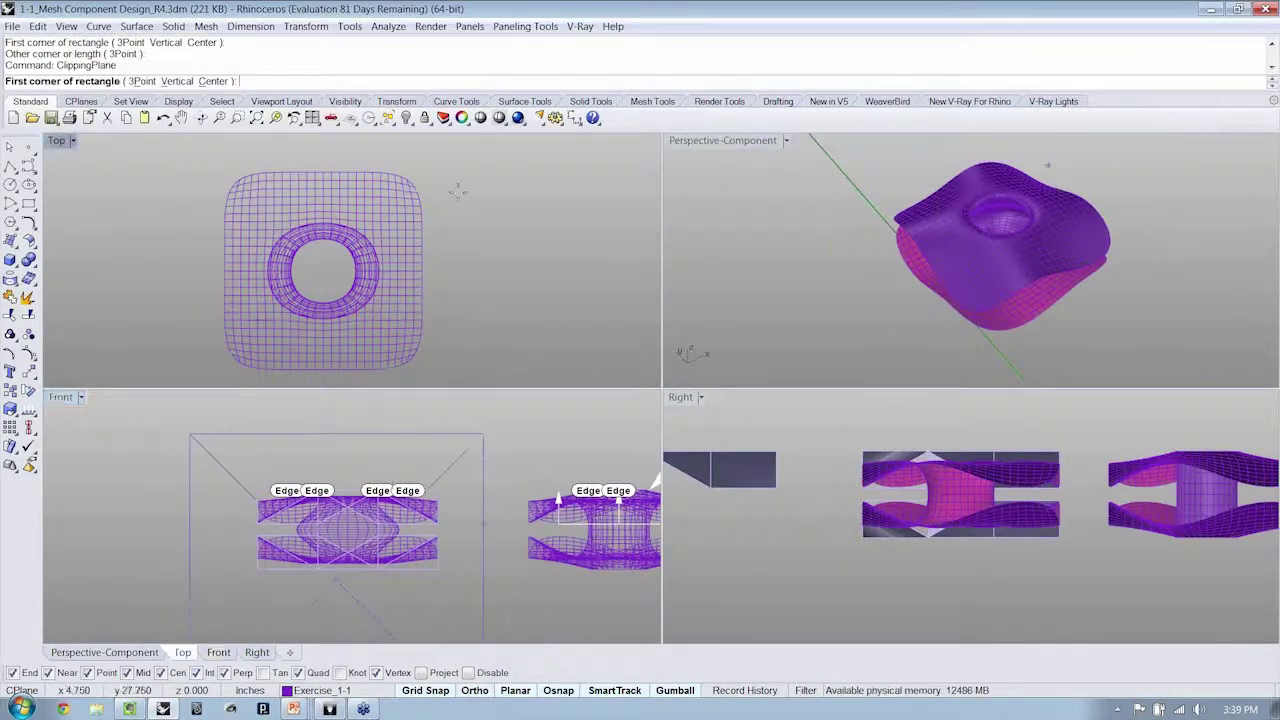
Move the clipping plane in the Top view to cut through the bulging mesh, and inspect the section in a maximized Perspective view
{"action": "scroll", "coordinate": [458, 192], "scroll_direction": "down", "scroll_amount": 14}
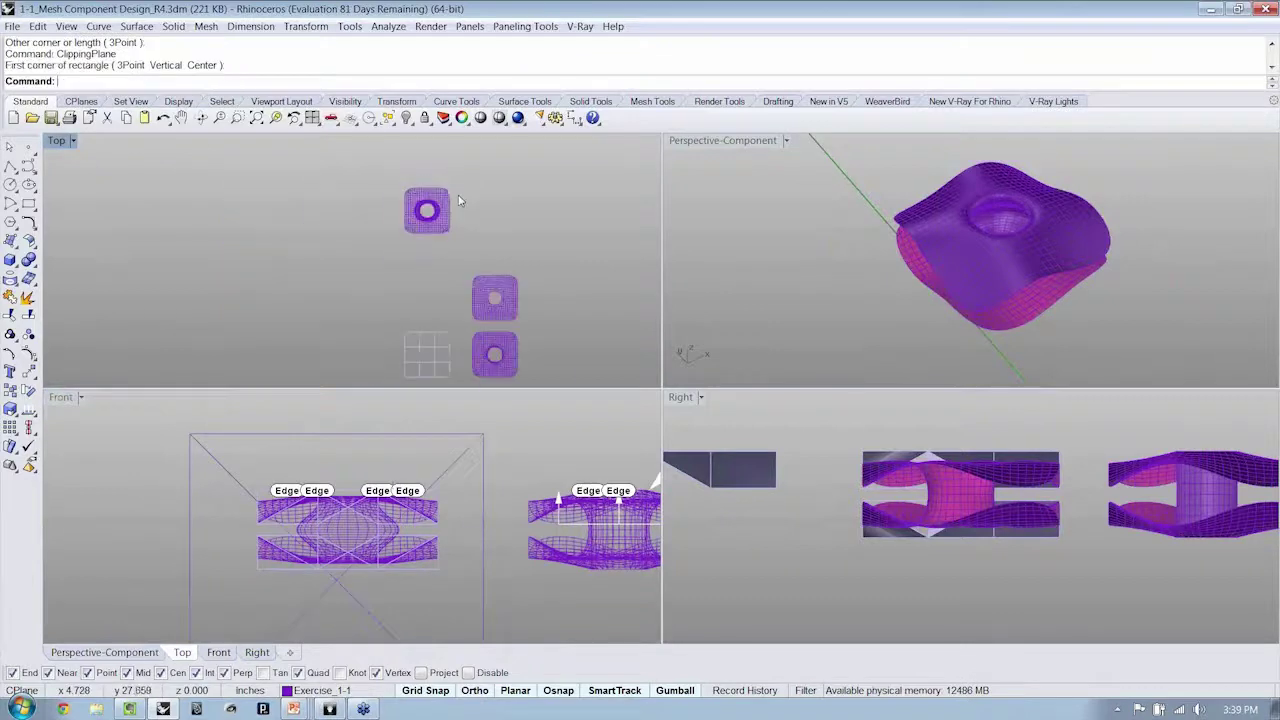
{"action": "left_click", "coordinate": [438, 441]}
{"action": "left_click_drag", "start_coordinate": [420, 169], "coordinate": [418, 155]}
{"action": "right_click_drag", "start_coordinate": [846, 257], "coordinate": [1087, 199]}
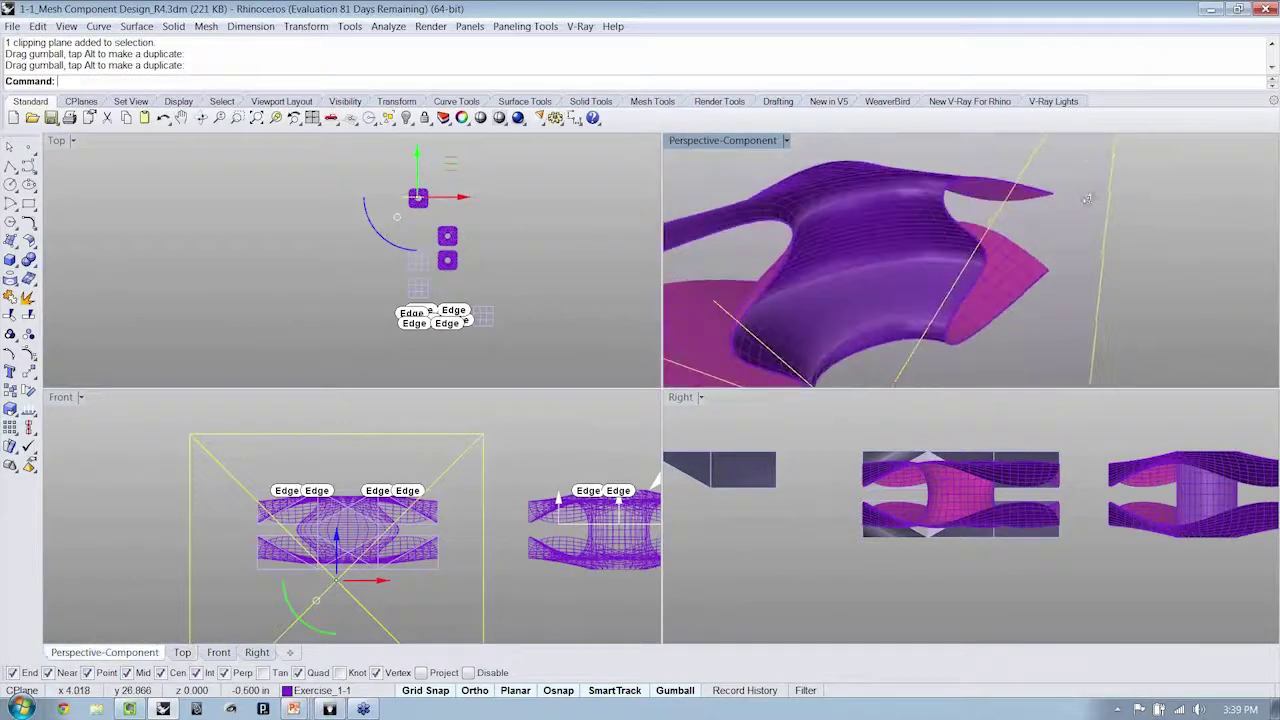
{"action": "double_click", "coordinate": [727, 141]}
{"action": "right_click_drag", "start_coordinate": [614, 337], "coordinate": [545, 335]}
{"action": "right_click_drag", "start_coordinate": [610, 416], "coordinate": [858, 271]}
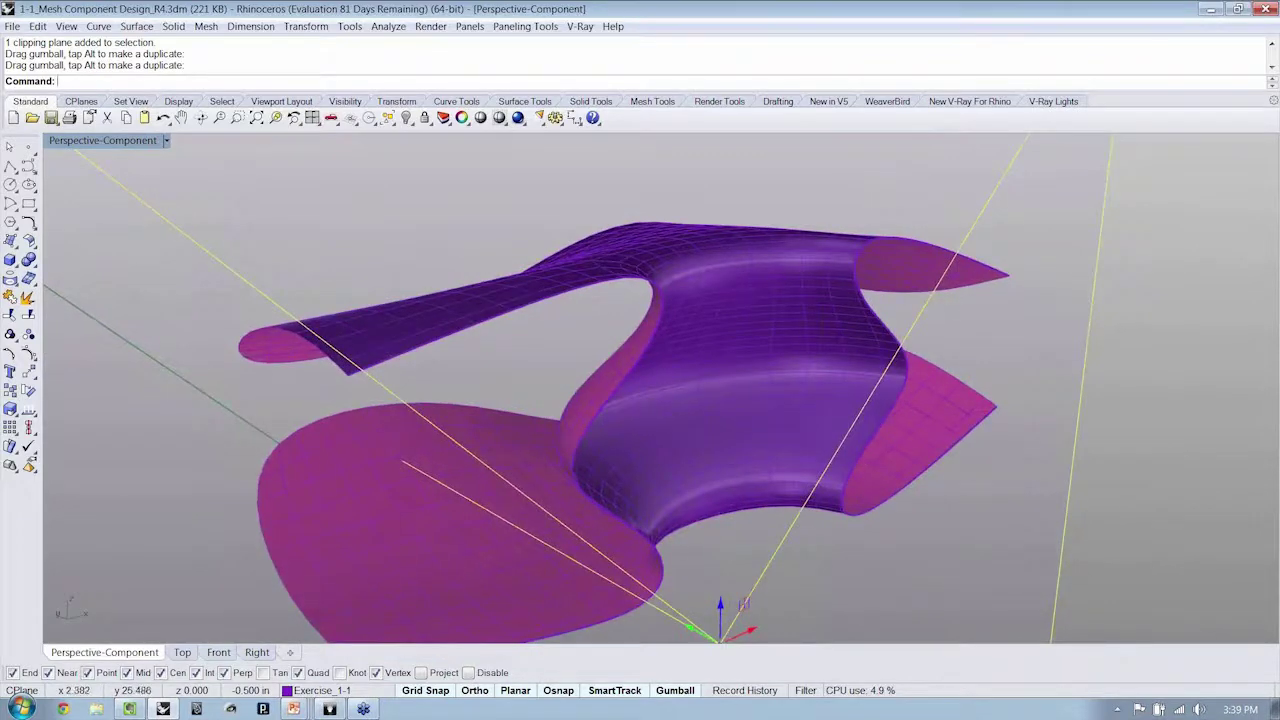